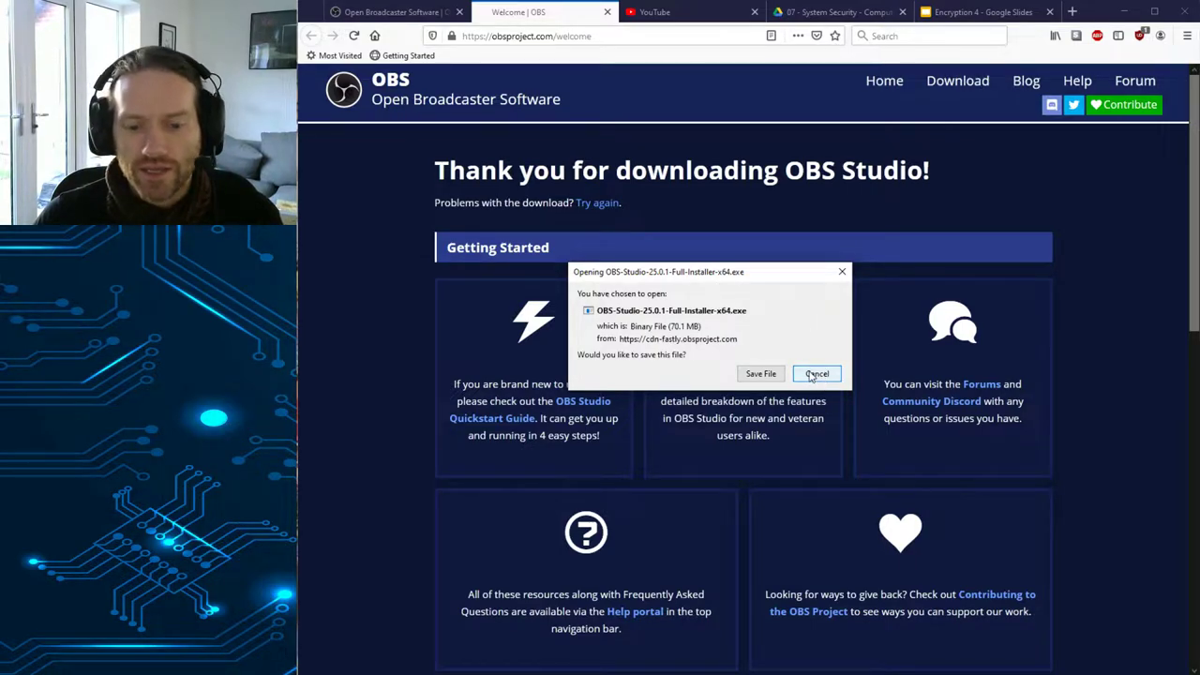
Step: Cancel saving the OBS installer and bring the OBS Studio window onto the captured display
click(812, 375)
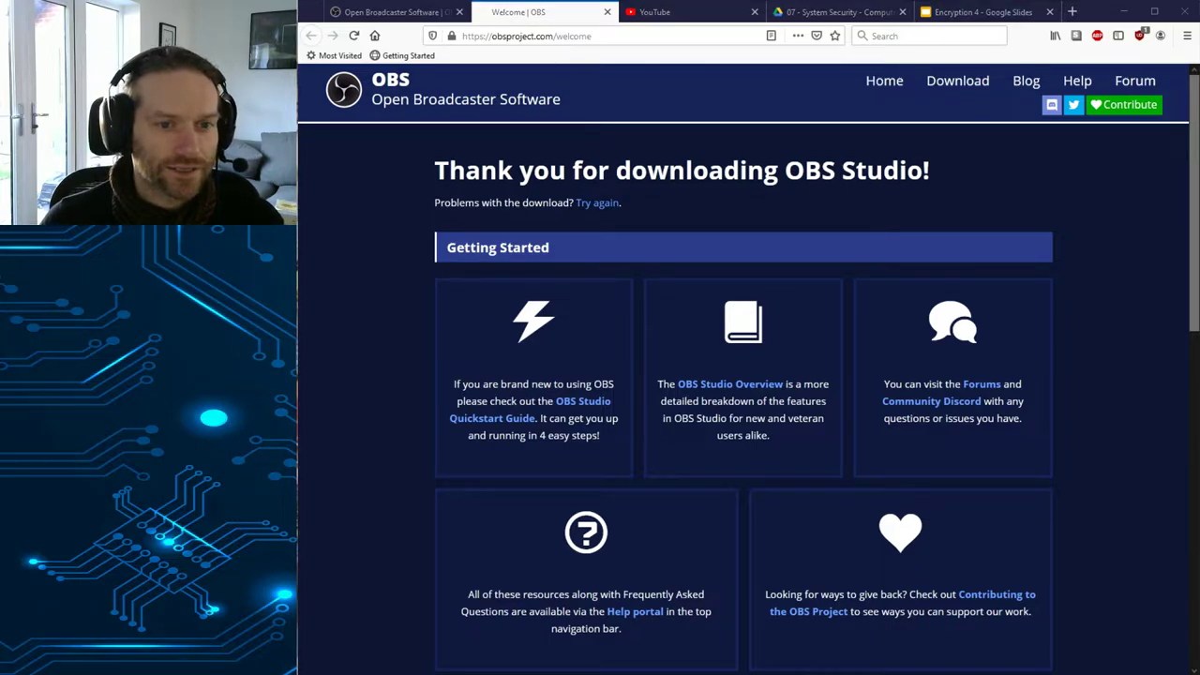
drag(198, 83, 680, 36)
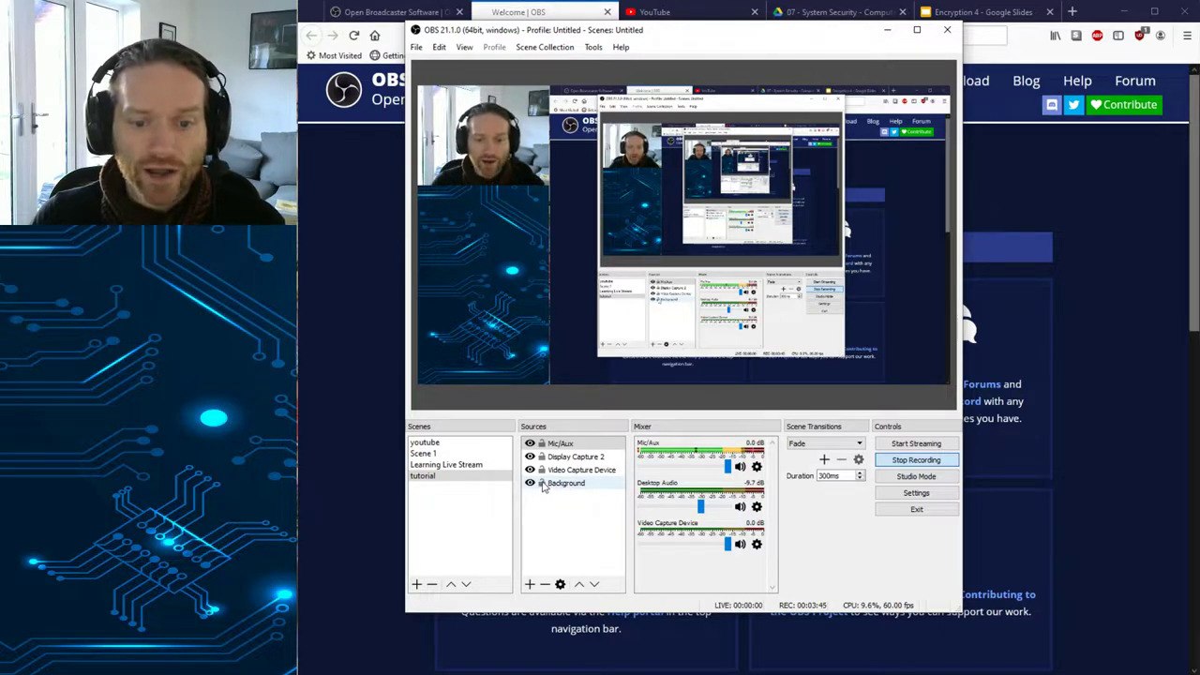
Step: Move the Background source above all other sources in the tutorial scene and hide it
click(563, 483)
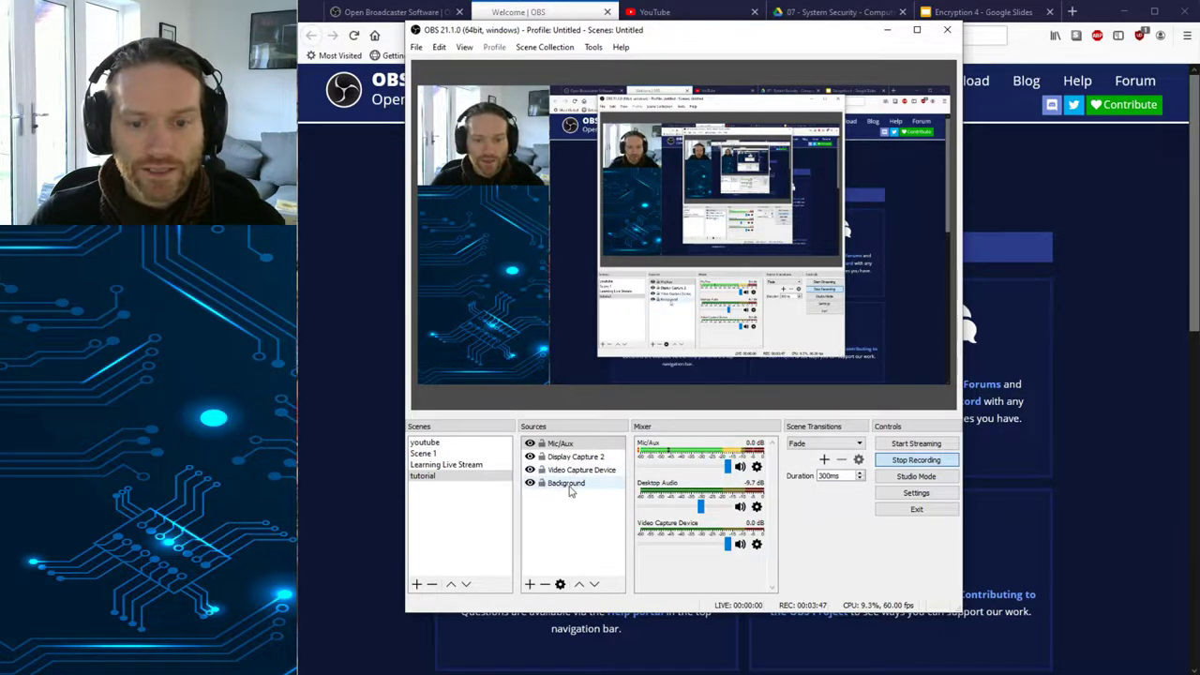
ctrl+click(563, 443)
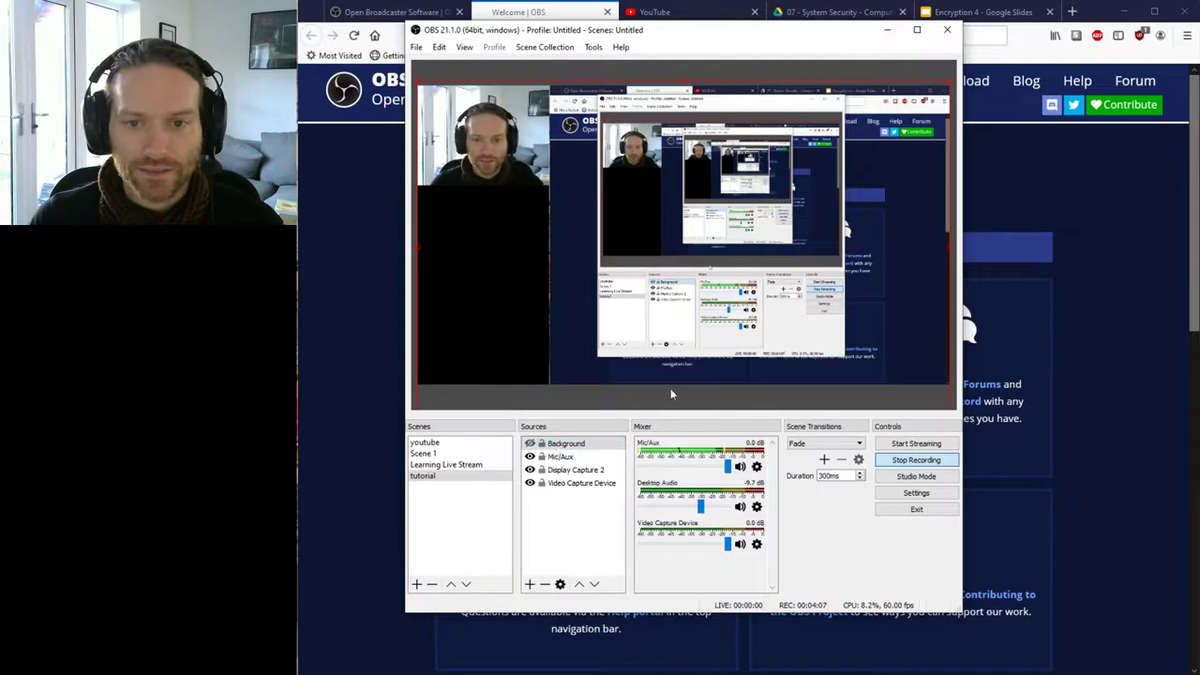
Step: Add a new image source named "Another background" to the tutorial scene
click(530, 584)
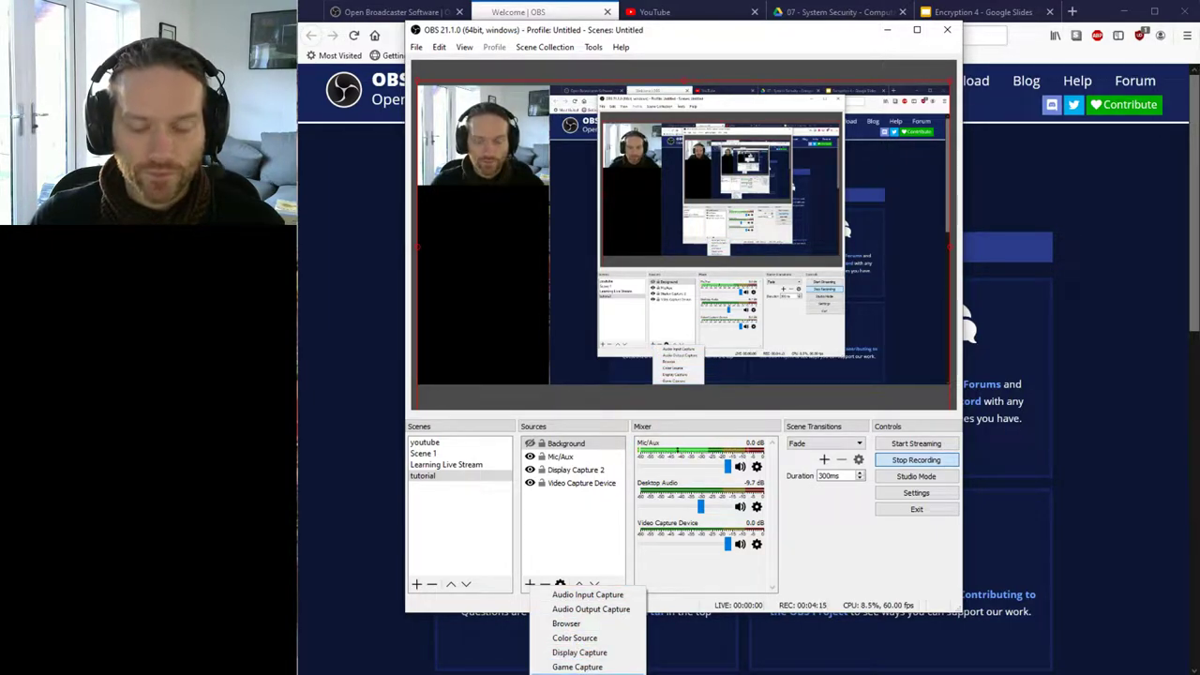
click(577, 674)
drag(632, 221, 660, 155)
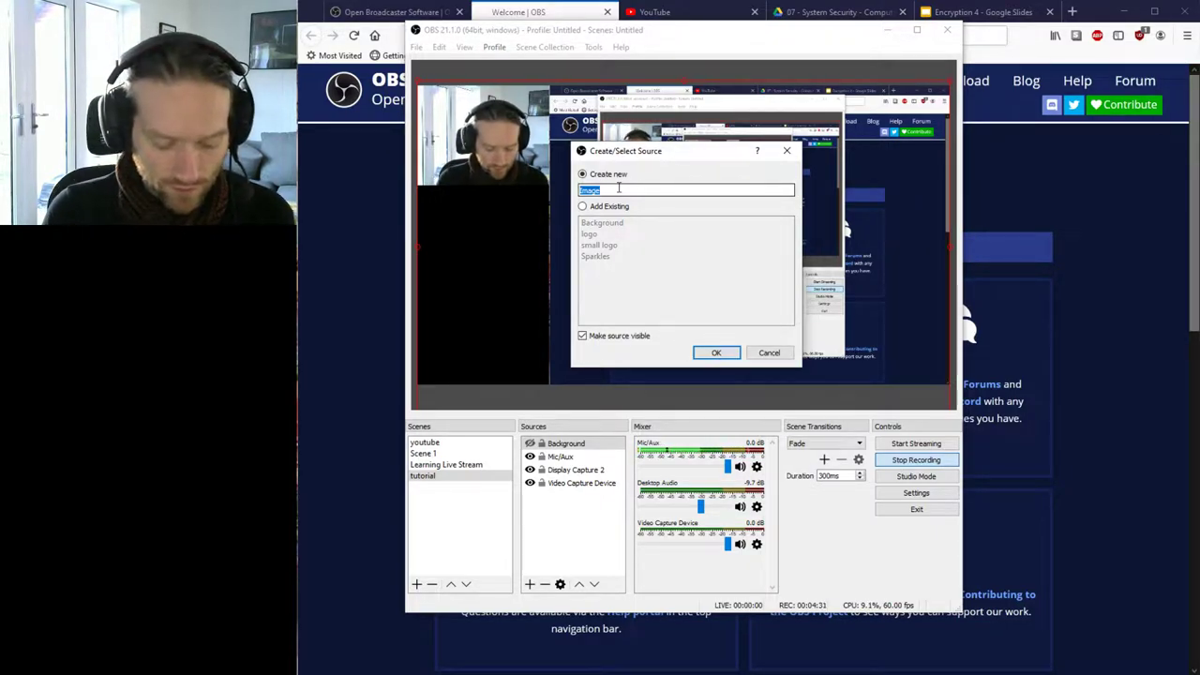
text(A)
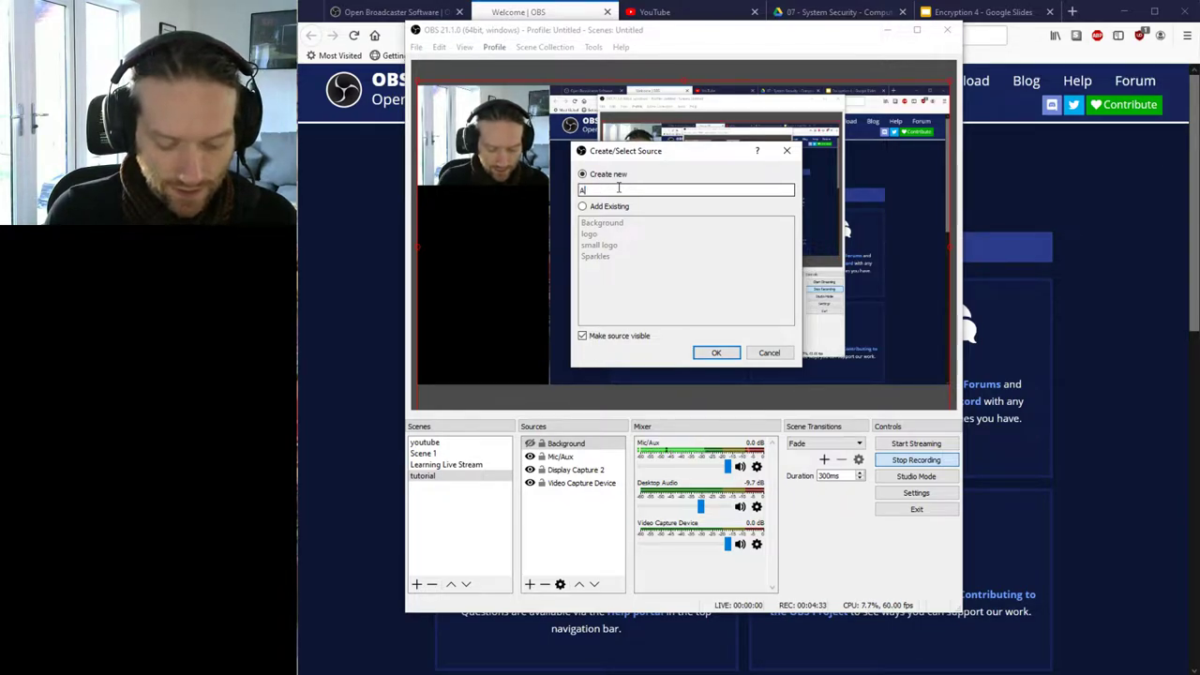
text(nother )
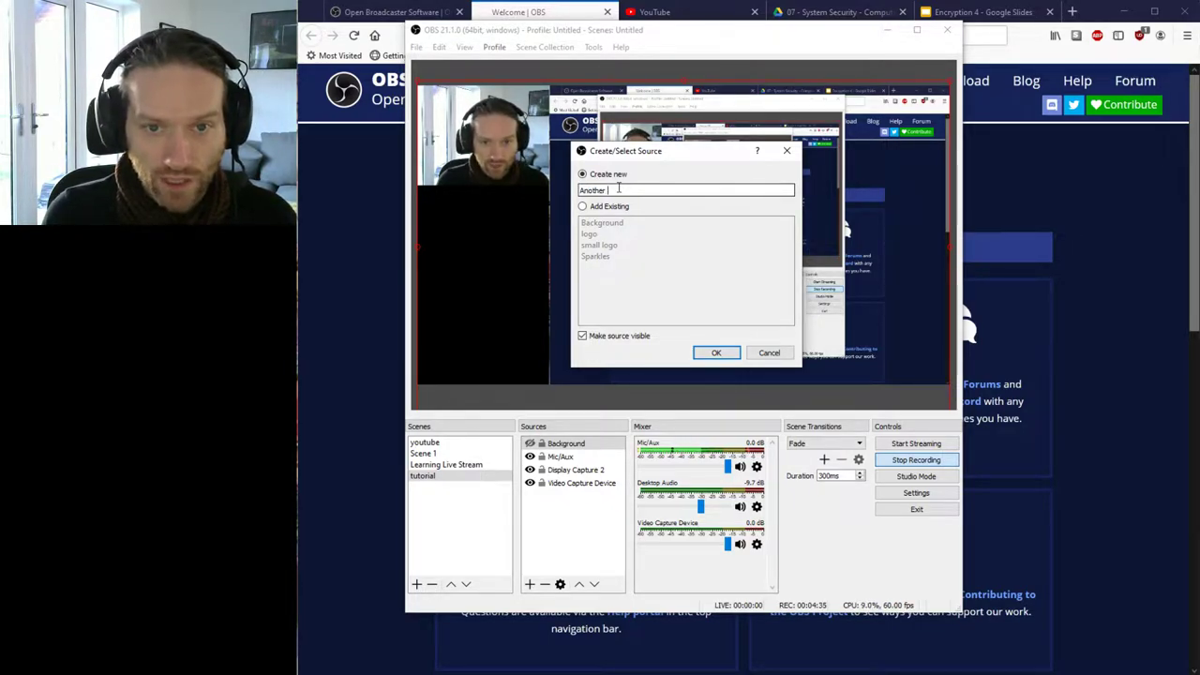
text(back)
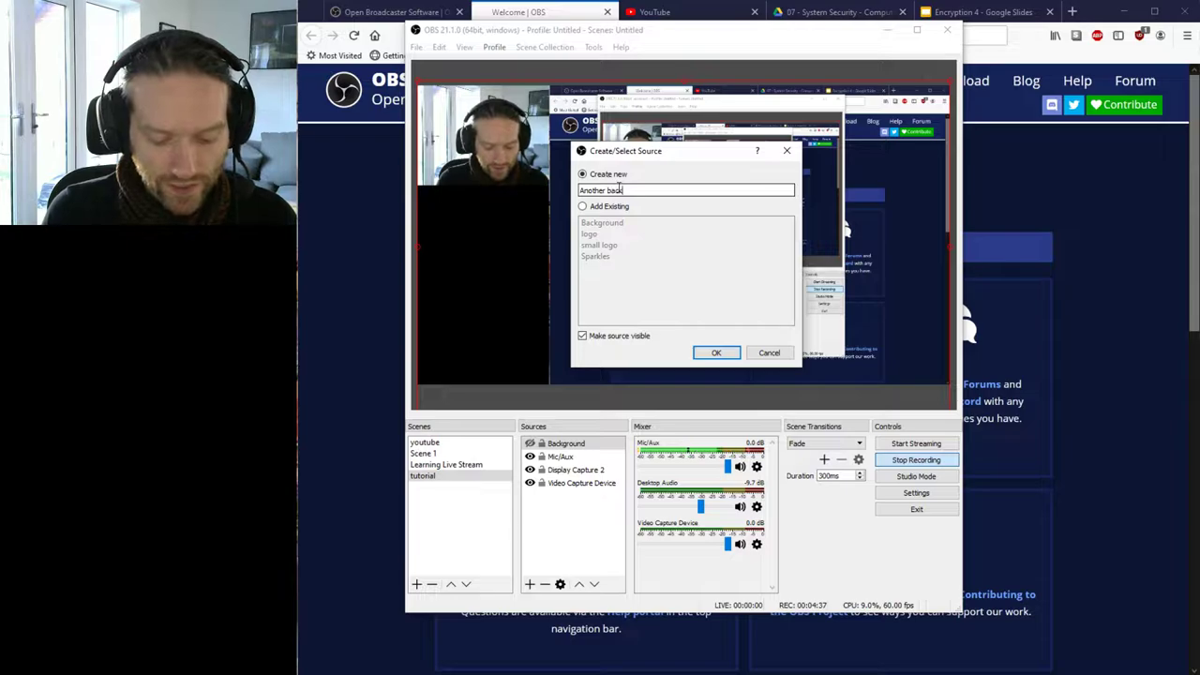
text(ground)
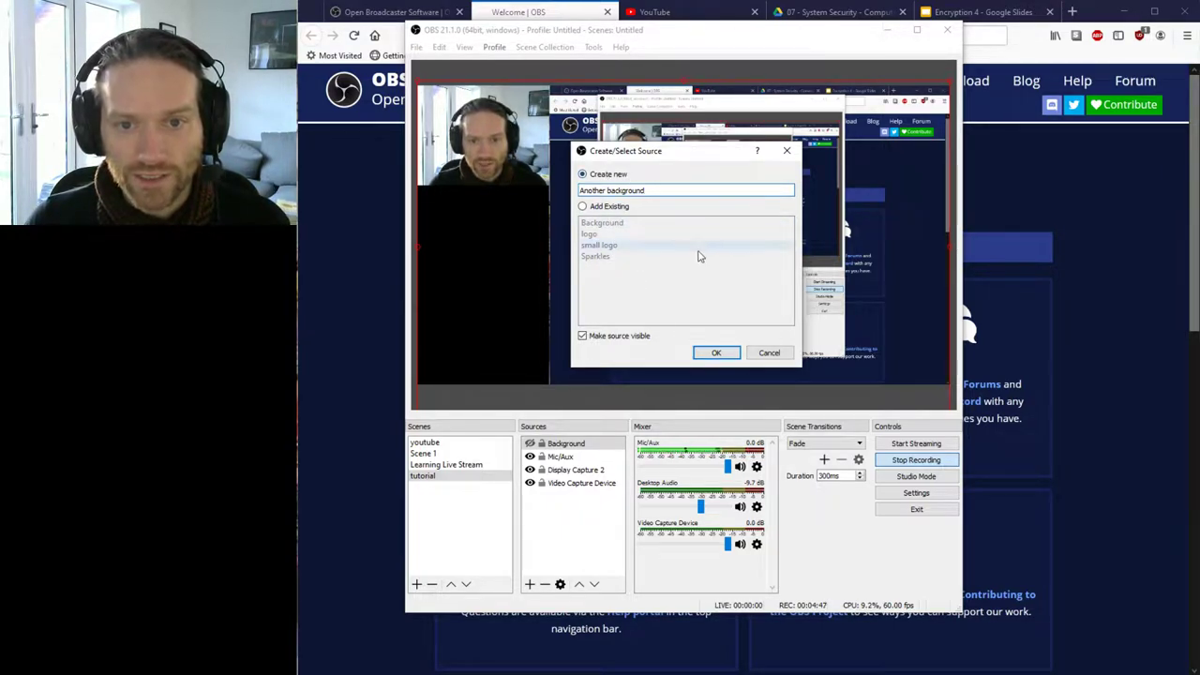
click(717, 353)
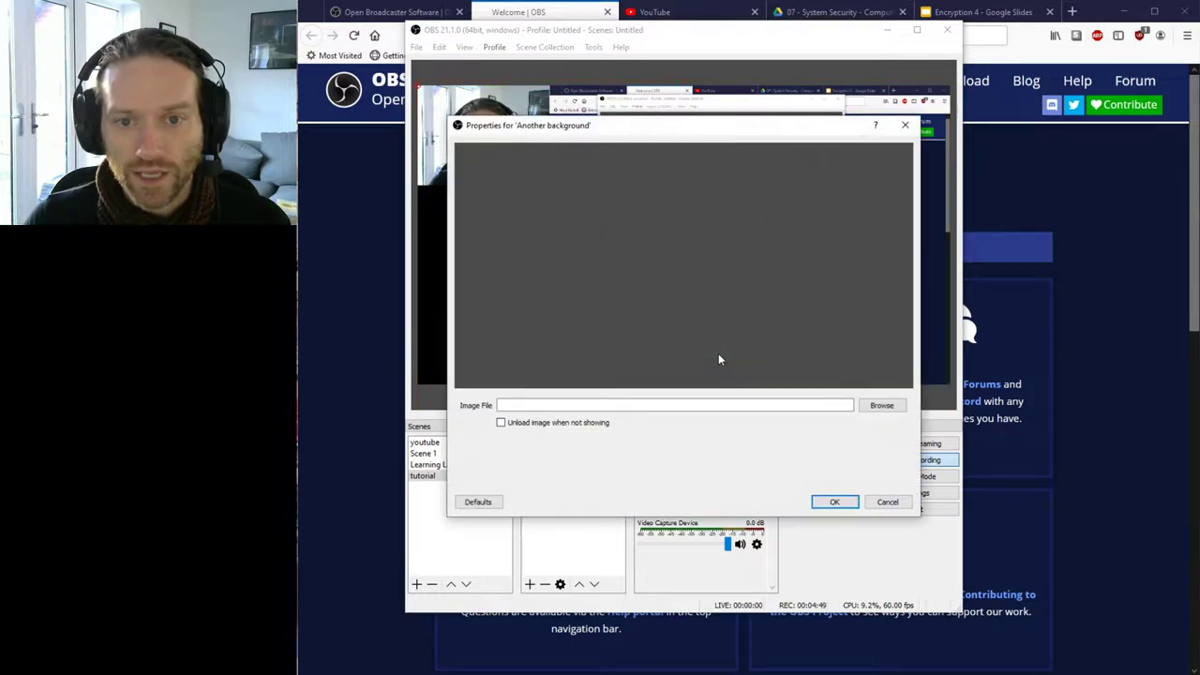
Step: Load awesome.gif from the Downloads folder as the source's image, and enlarge and reposition it in the preview
click(879, 408)
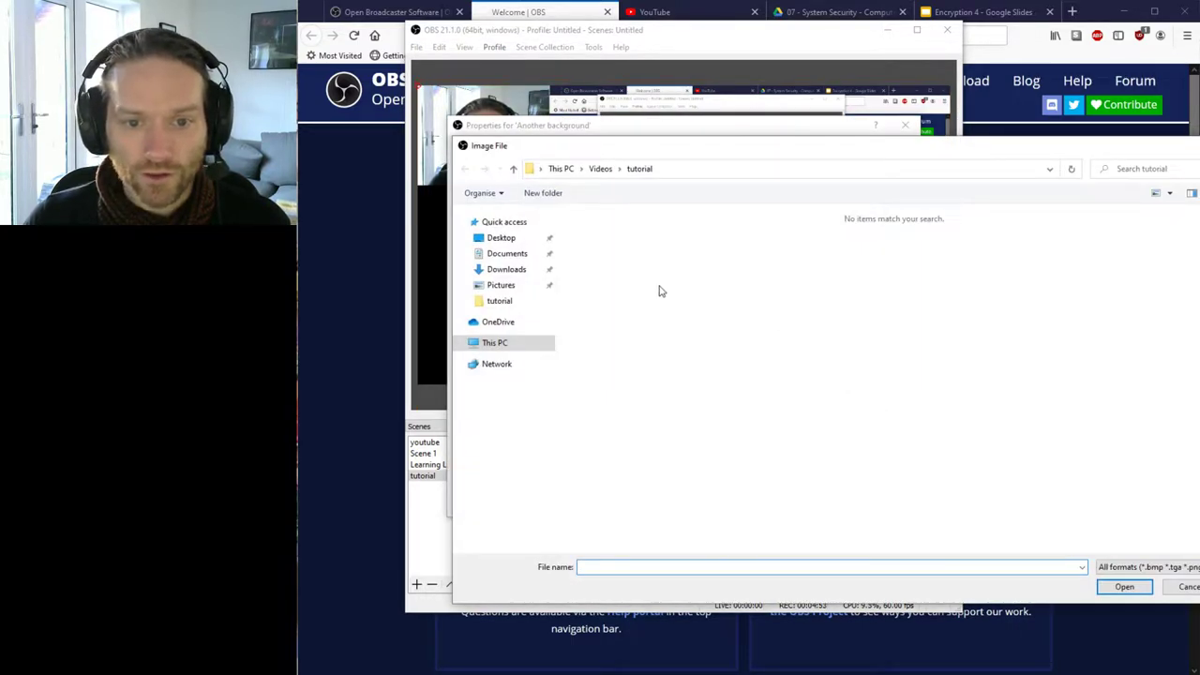
click(511, 271)
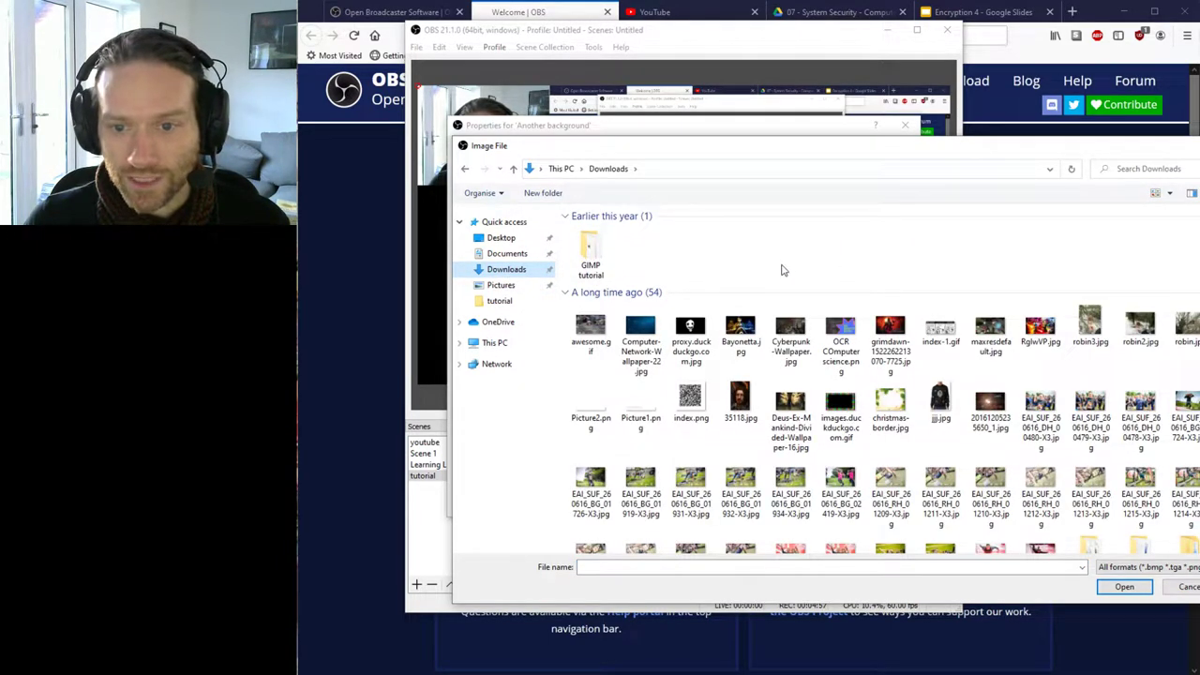
double_click(590, 328)
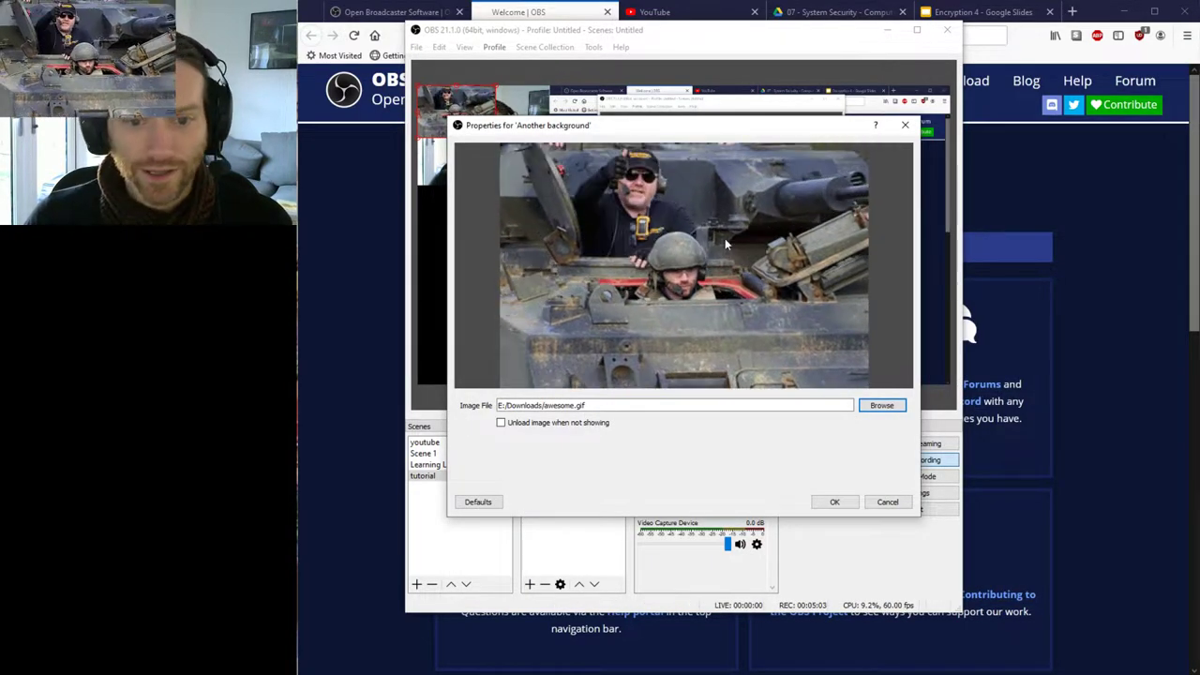
click(834, 501)
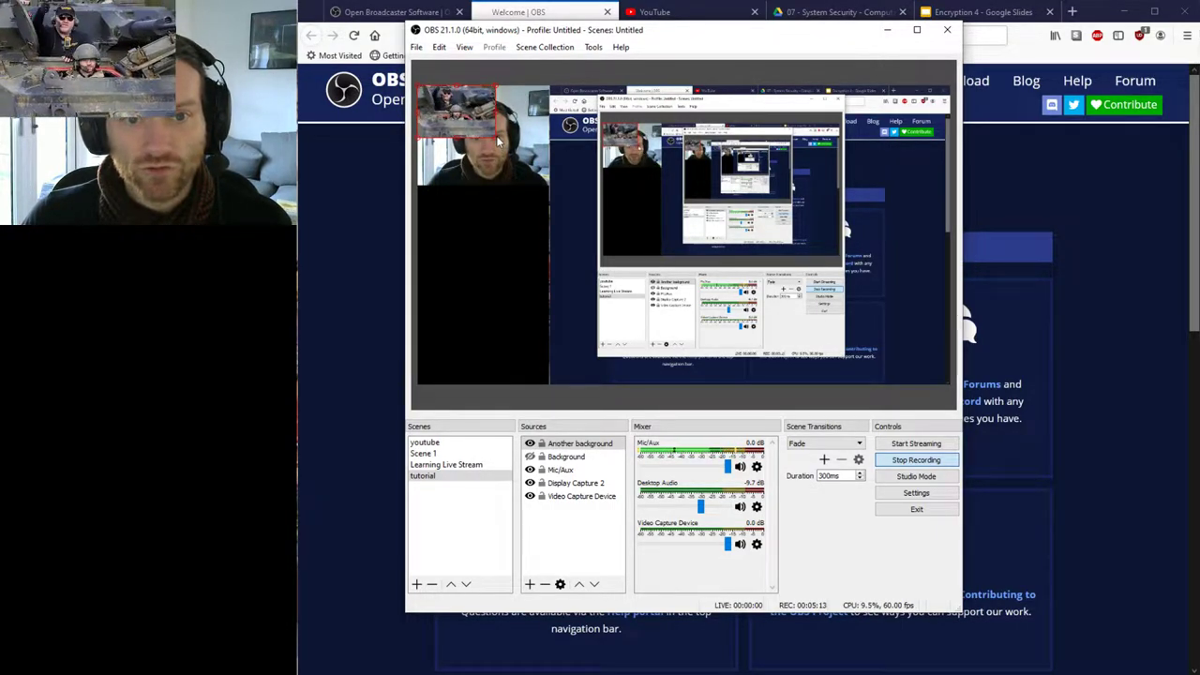
drag(523, 160, 775, 328)
drag(591, 187, 744, 213)
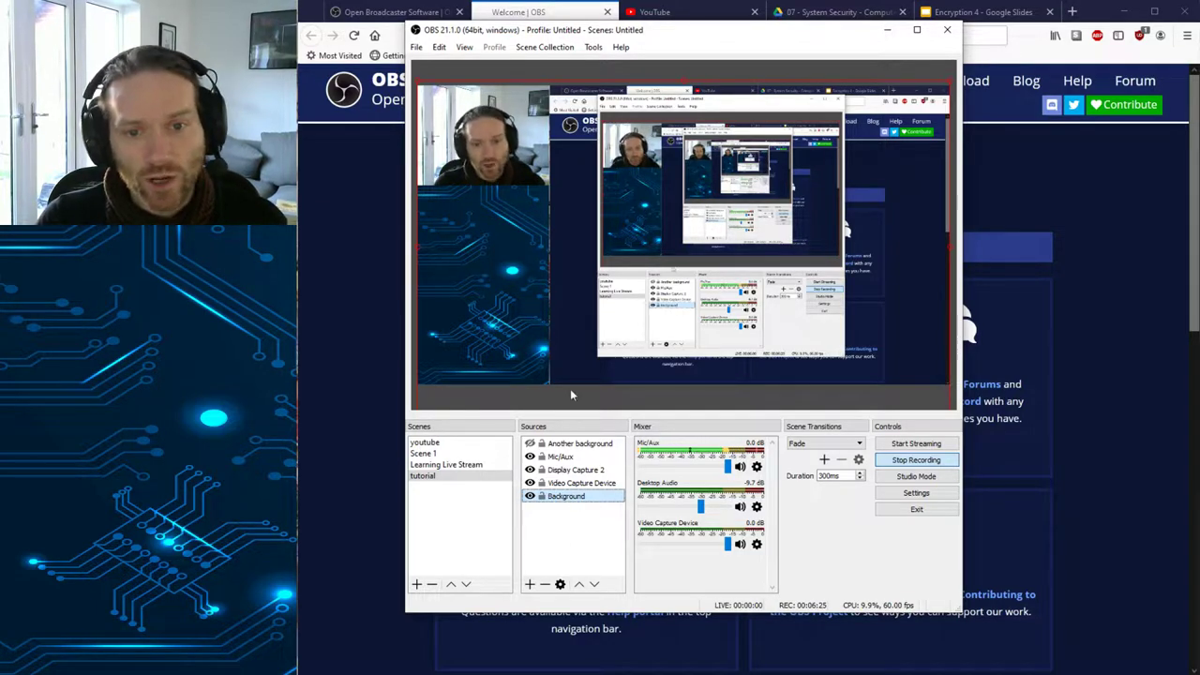
click(582, 485)
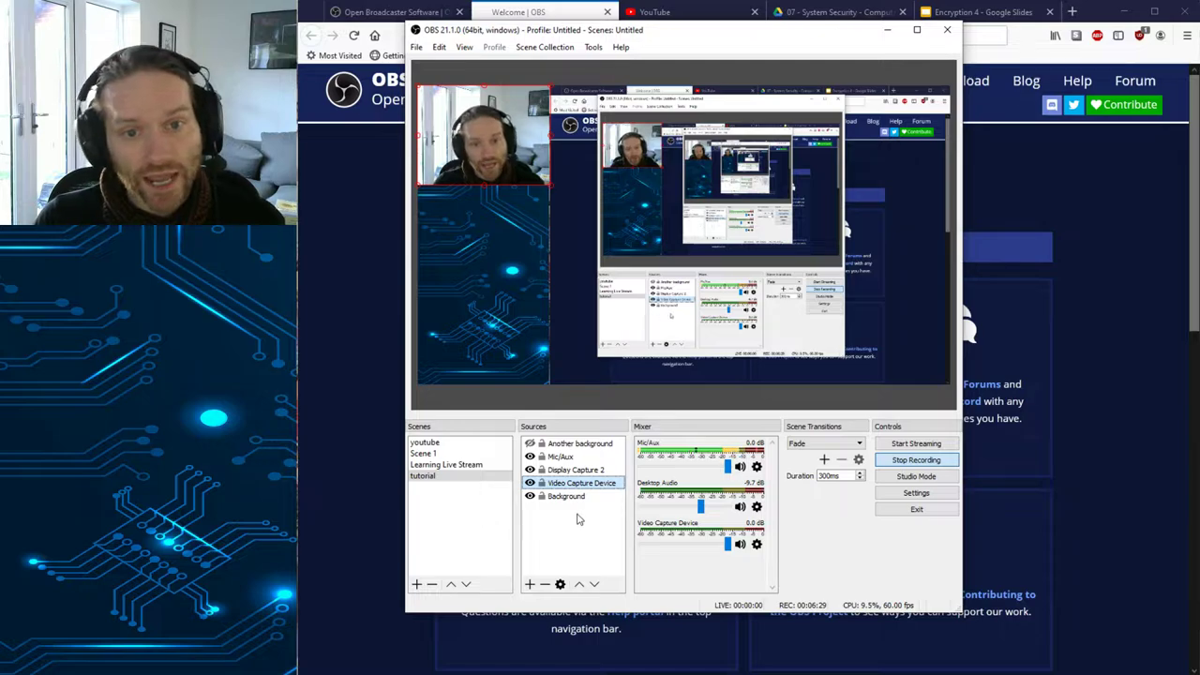
click(531, 584)
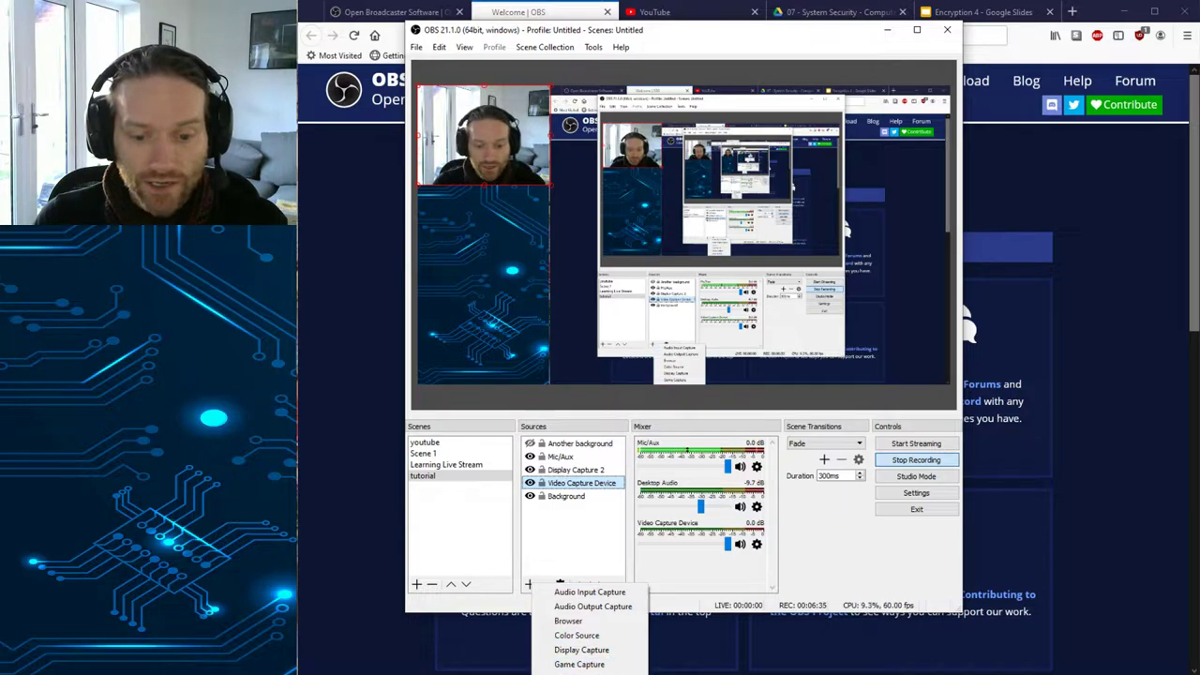
click(589, 674)
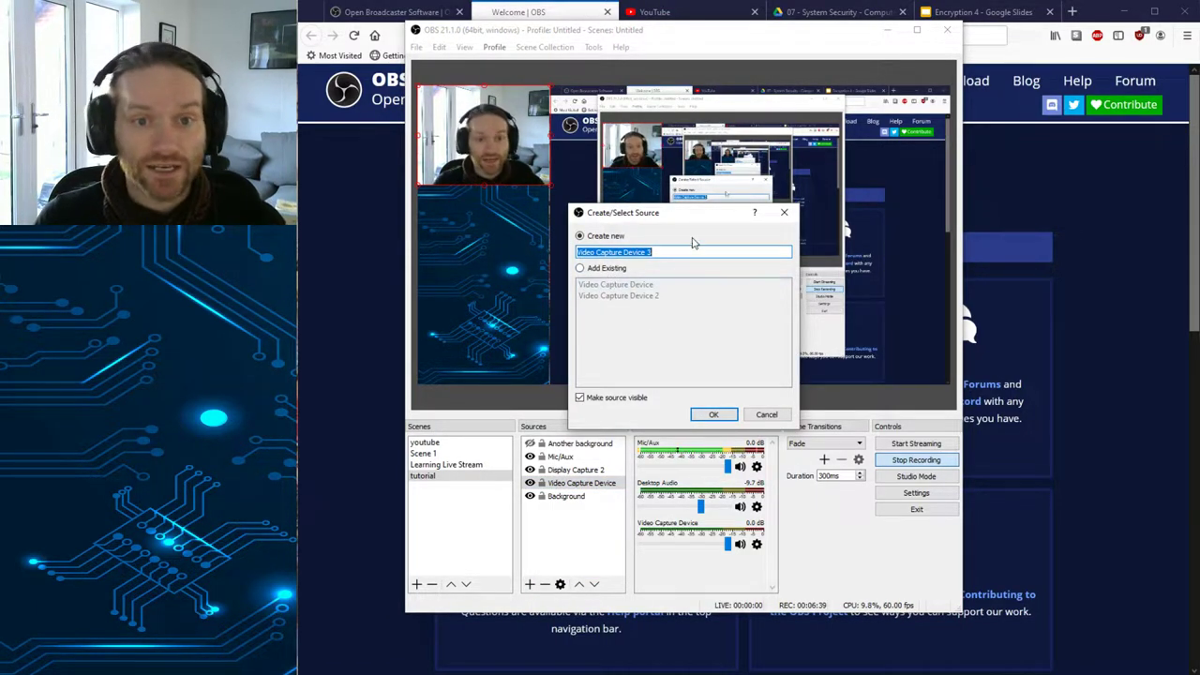
drag(659, 220, 683, 141)
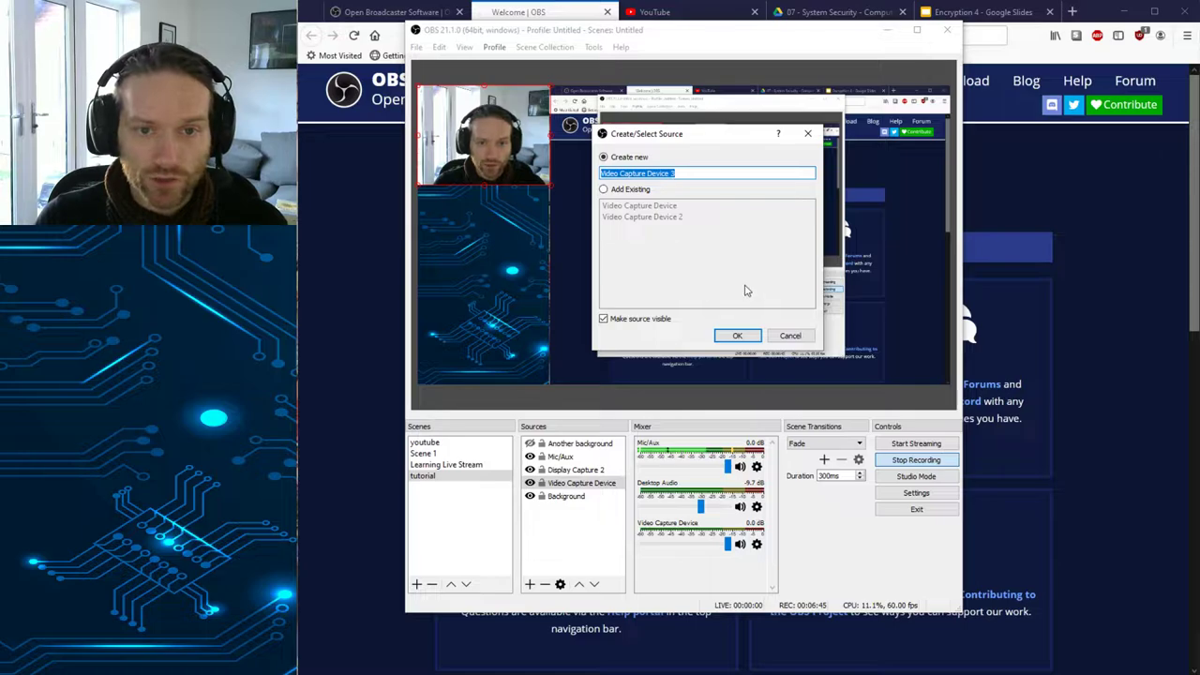
click(789, 335)
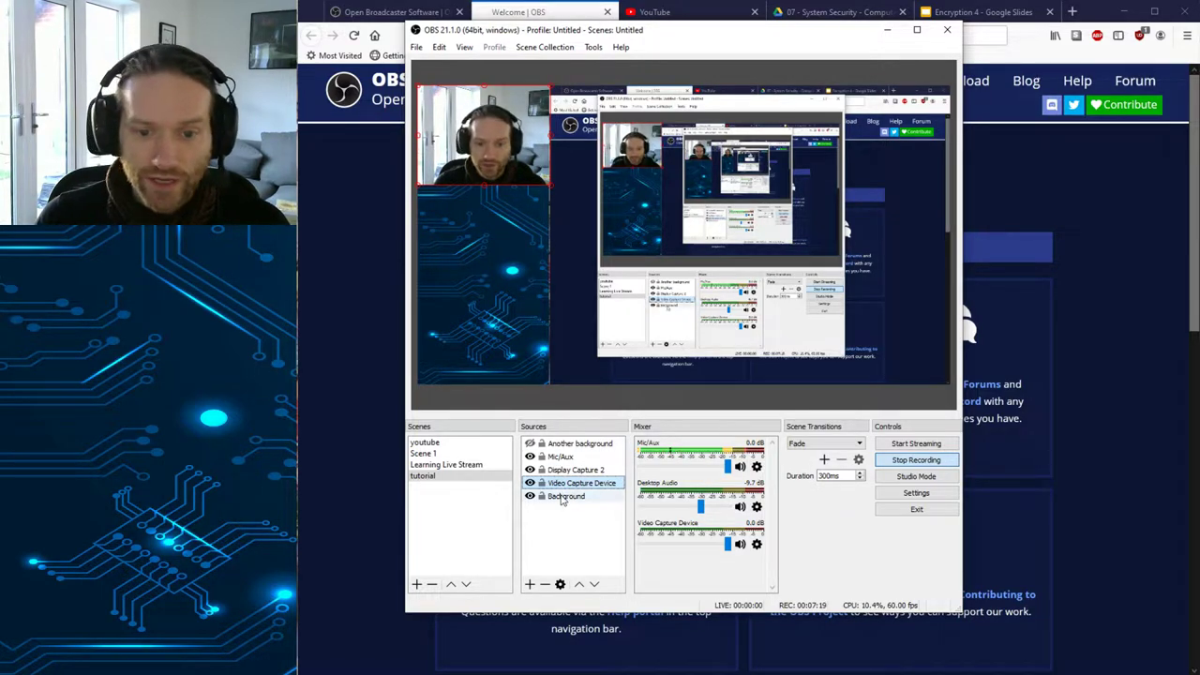
Step: Add a new display capture source named "Example" that captures Display 0 with the cursor included
click(529, 585)
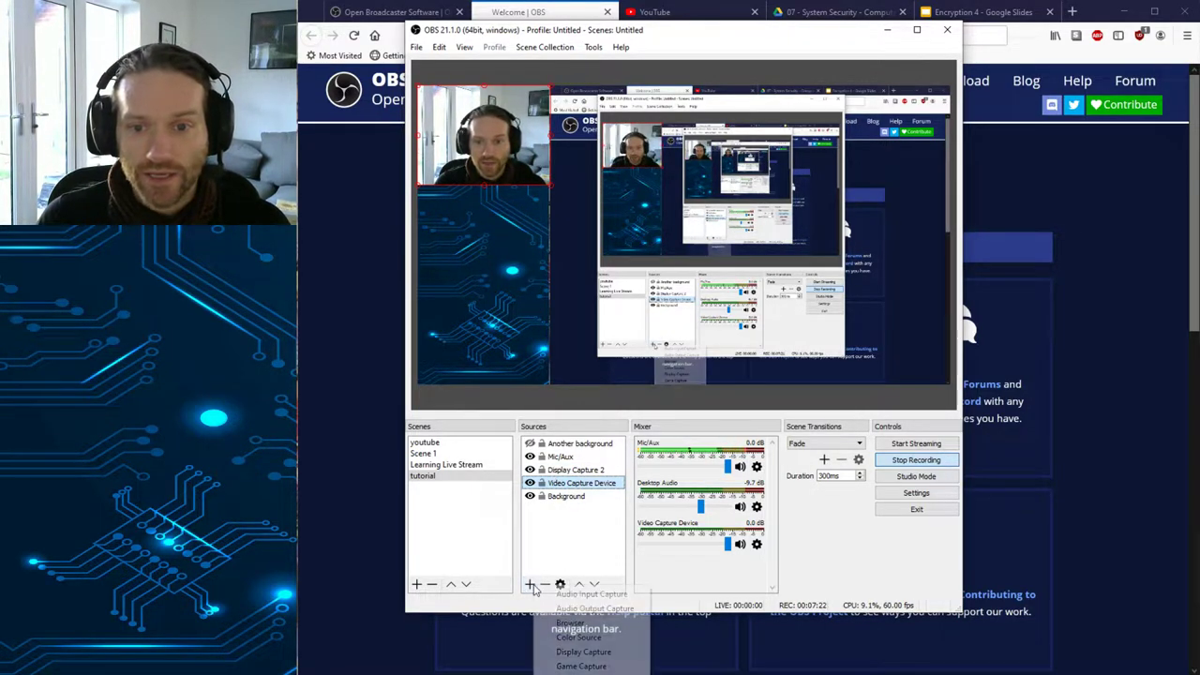
click(582, 651)
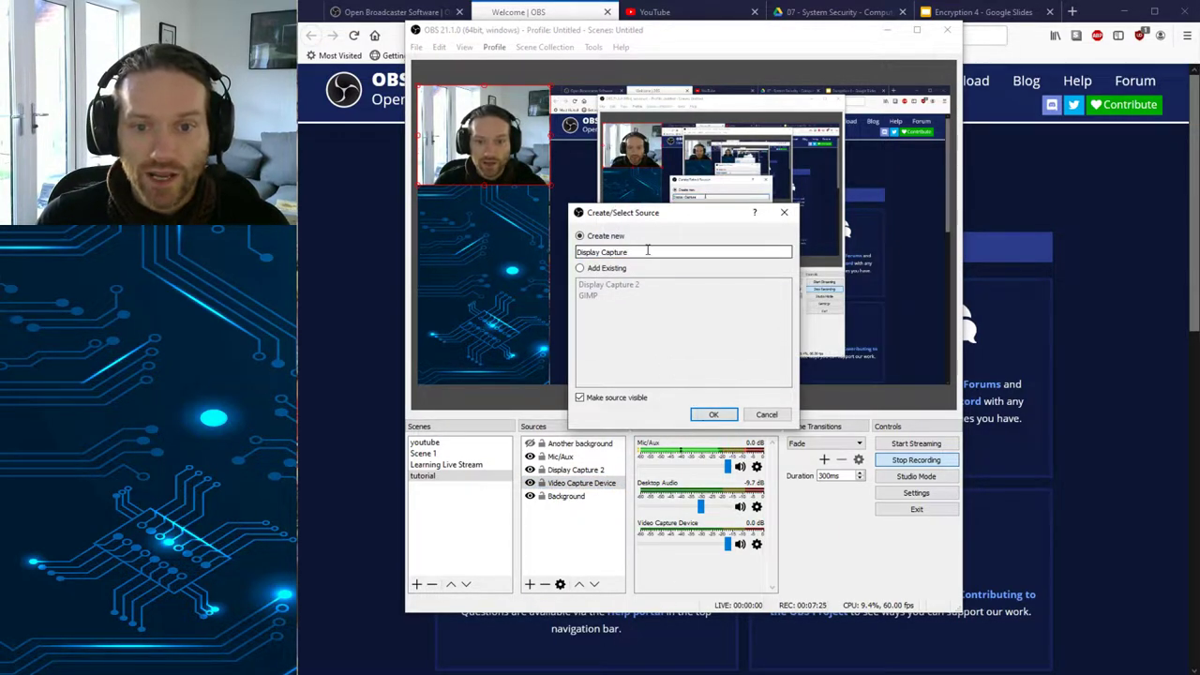
text(Example)
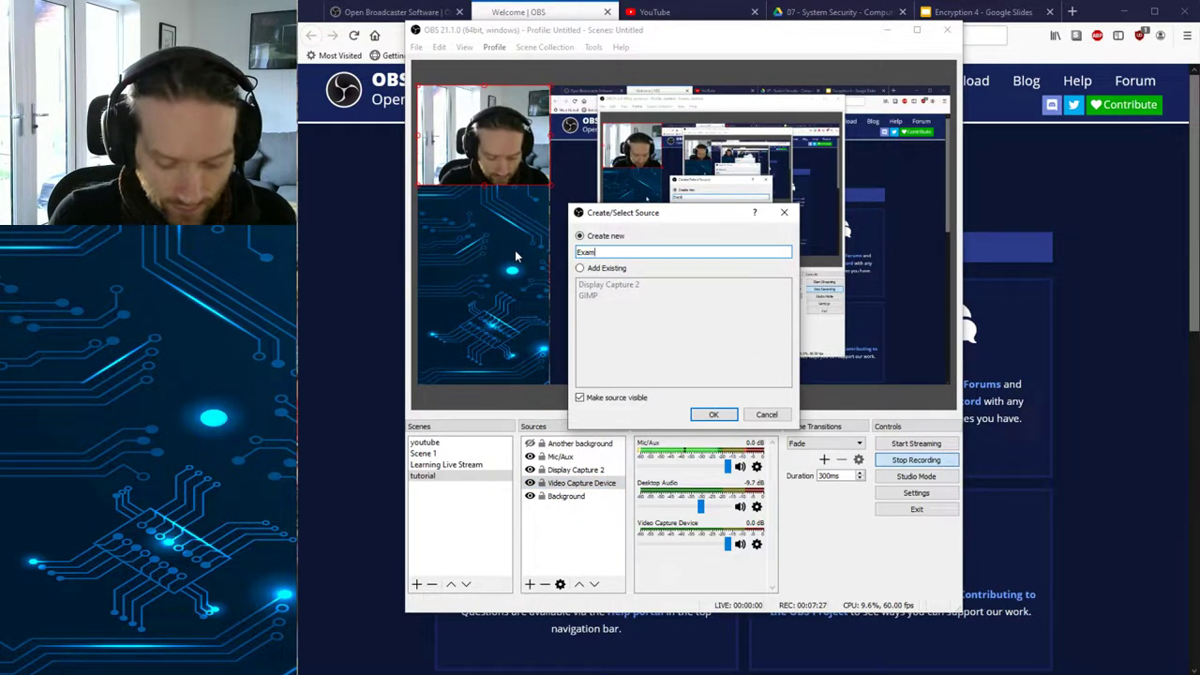
click(713, 415)
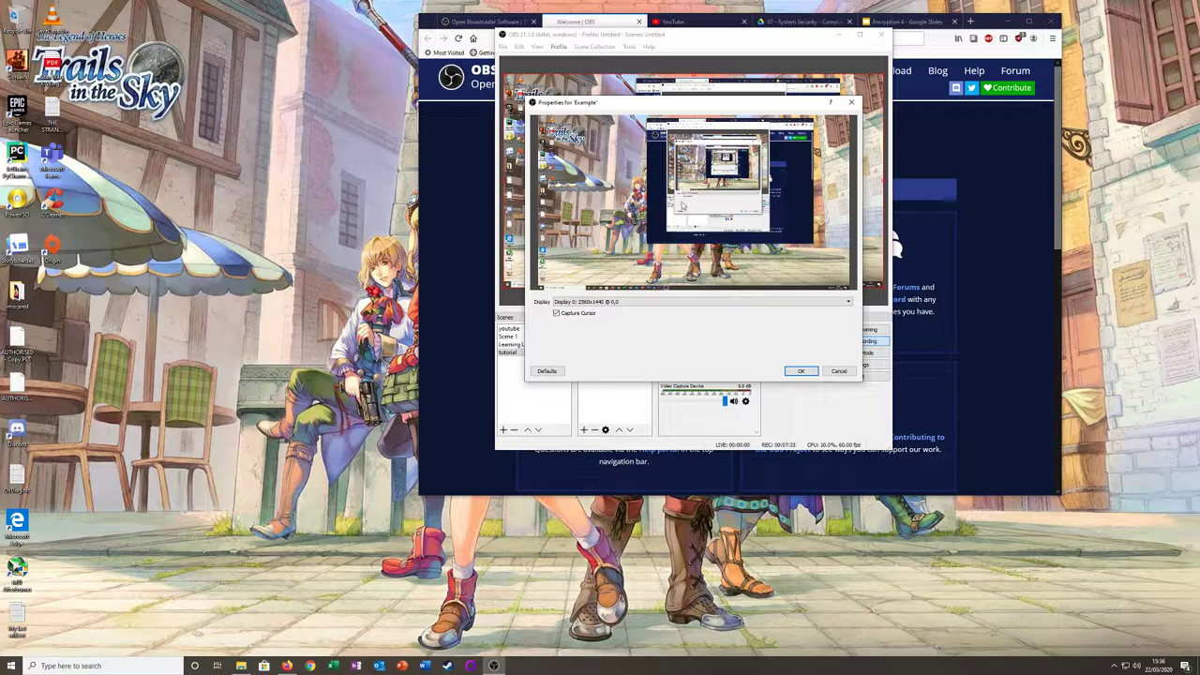
click(800, 371)
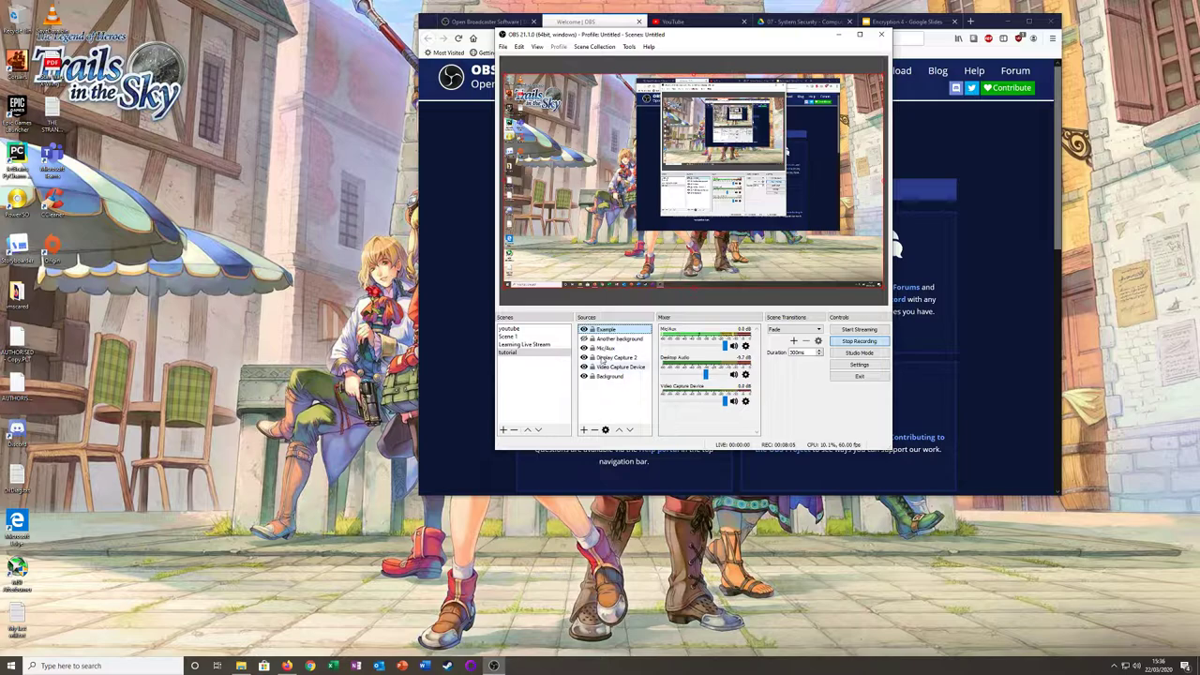
Step: Add a Crop/Pad filter with its default name to the Example source
right_click(603, 332)
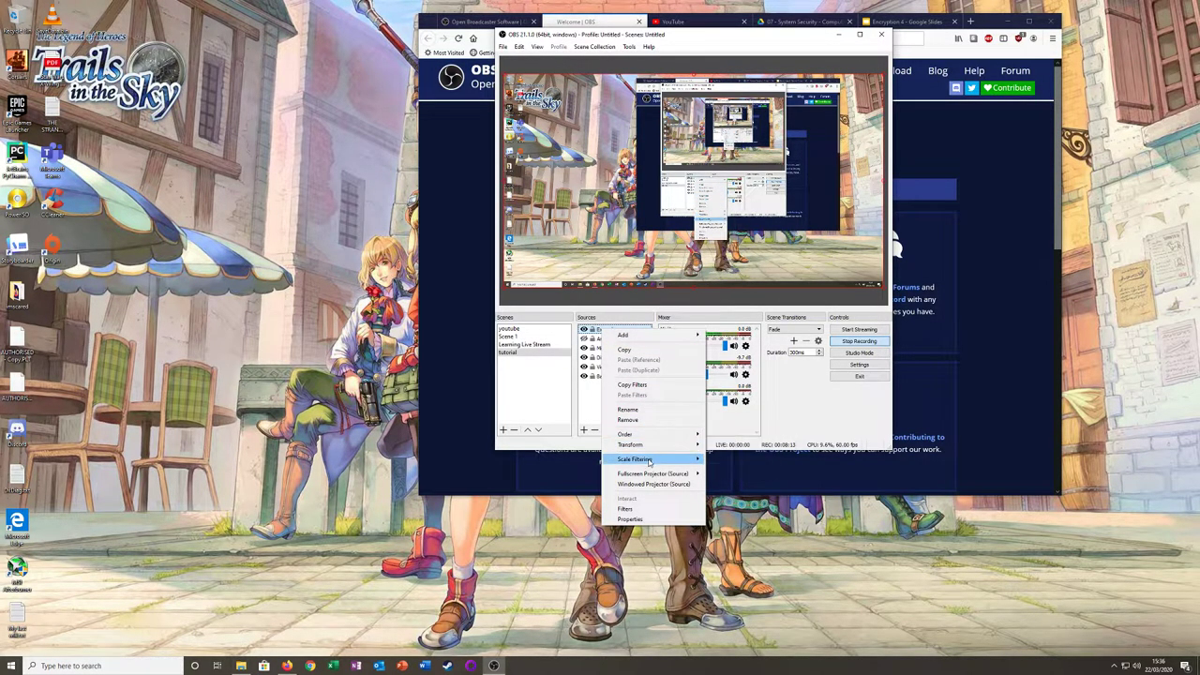
click(637, 513)
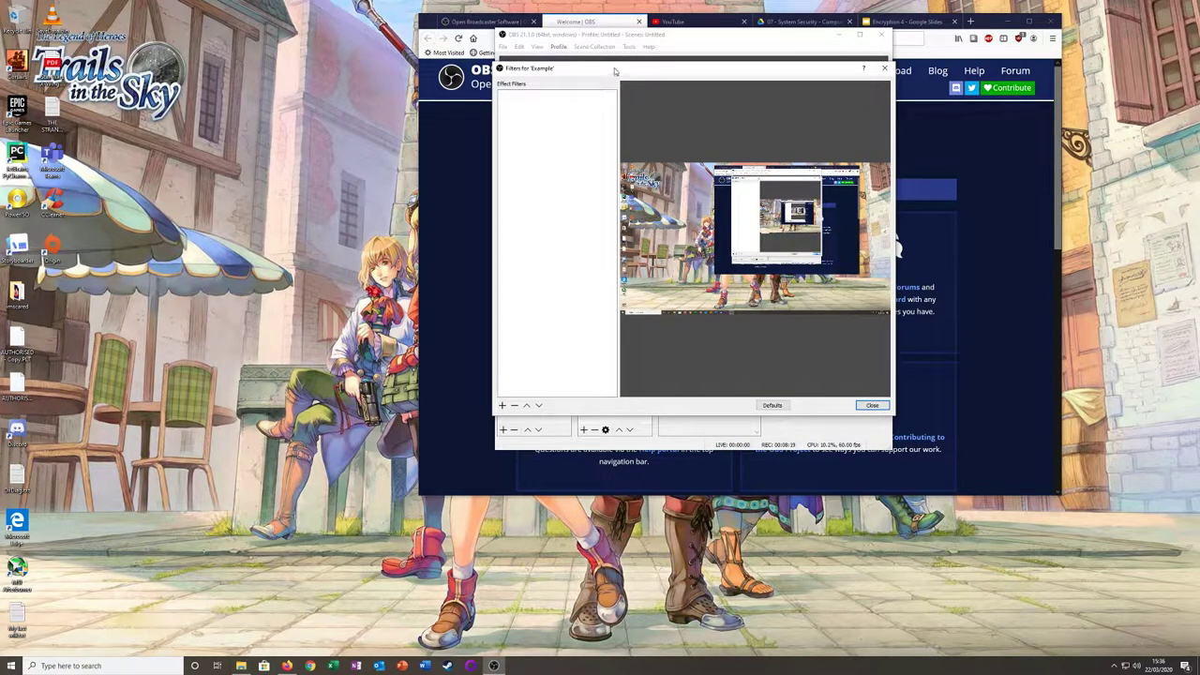
drag(615, 71, 637, 80)
drag(635, 90, 618, 73)
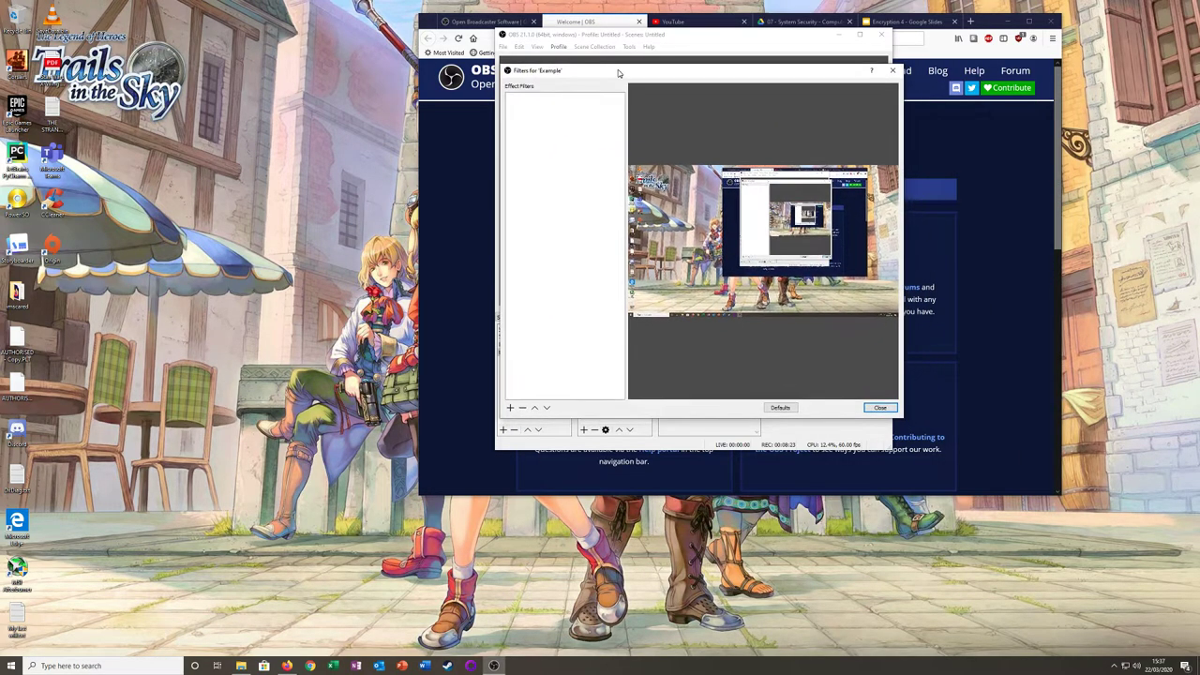
click(510, 408)
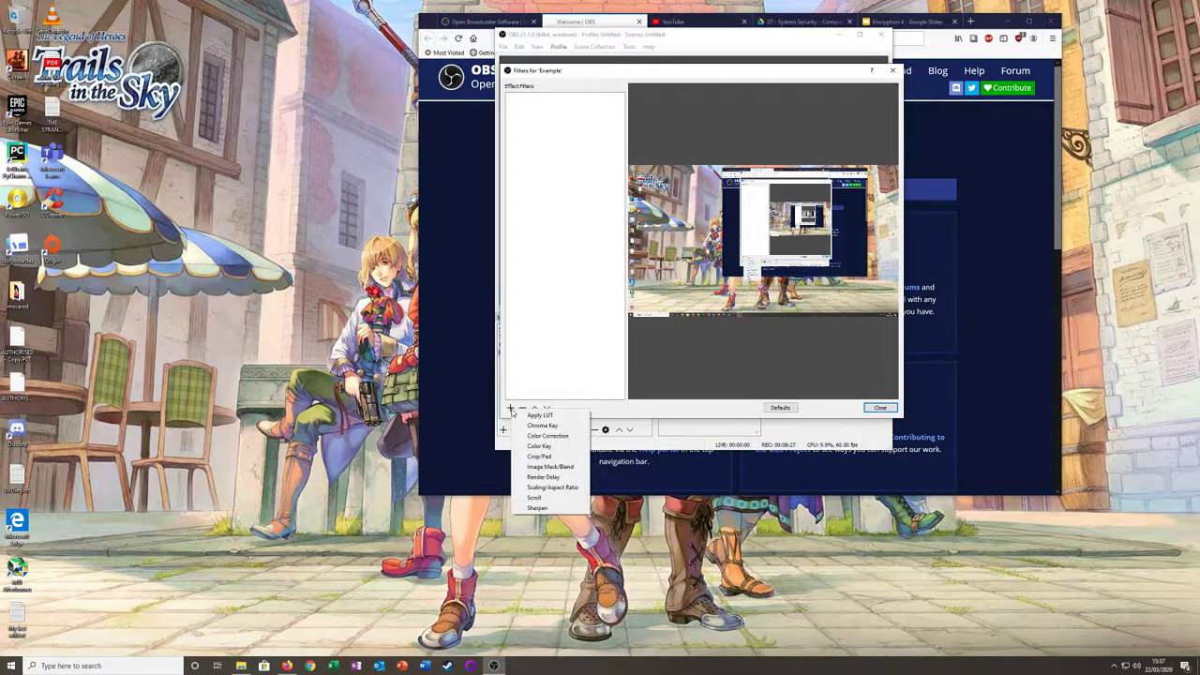
click(553, 458)
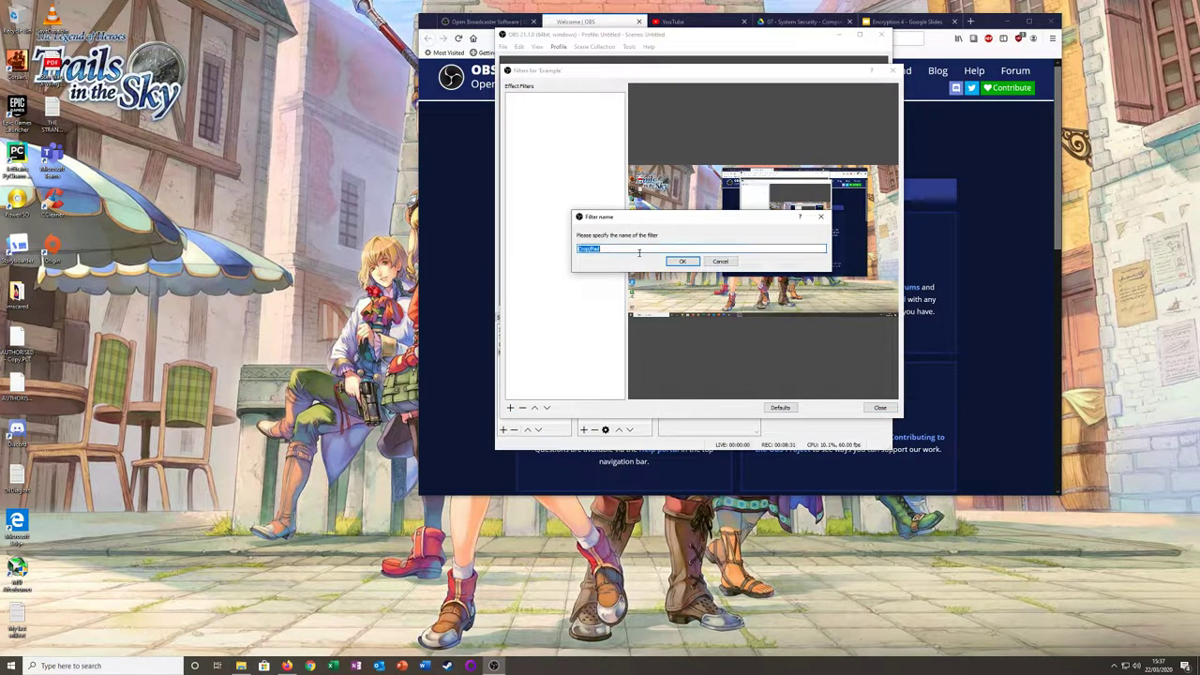
click(683, 262)
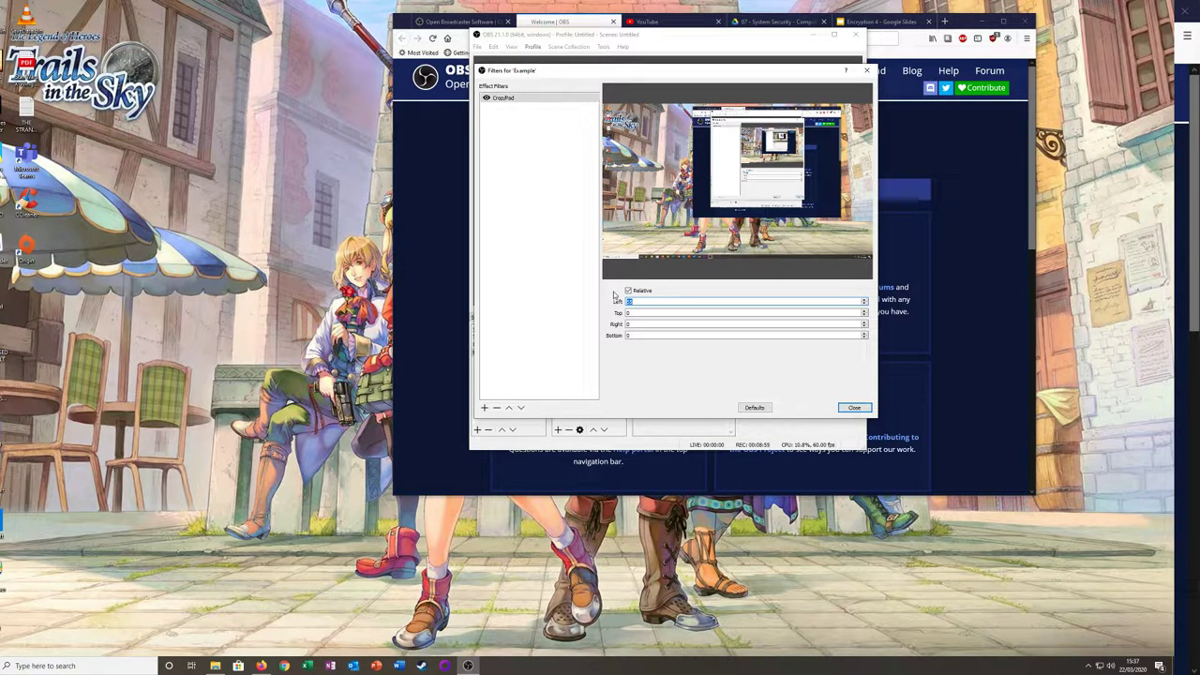
Step: Set the Example source's left crop to 1000, nudge its top crop in small increments, and close the filters
text(1000)
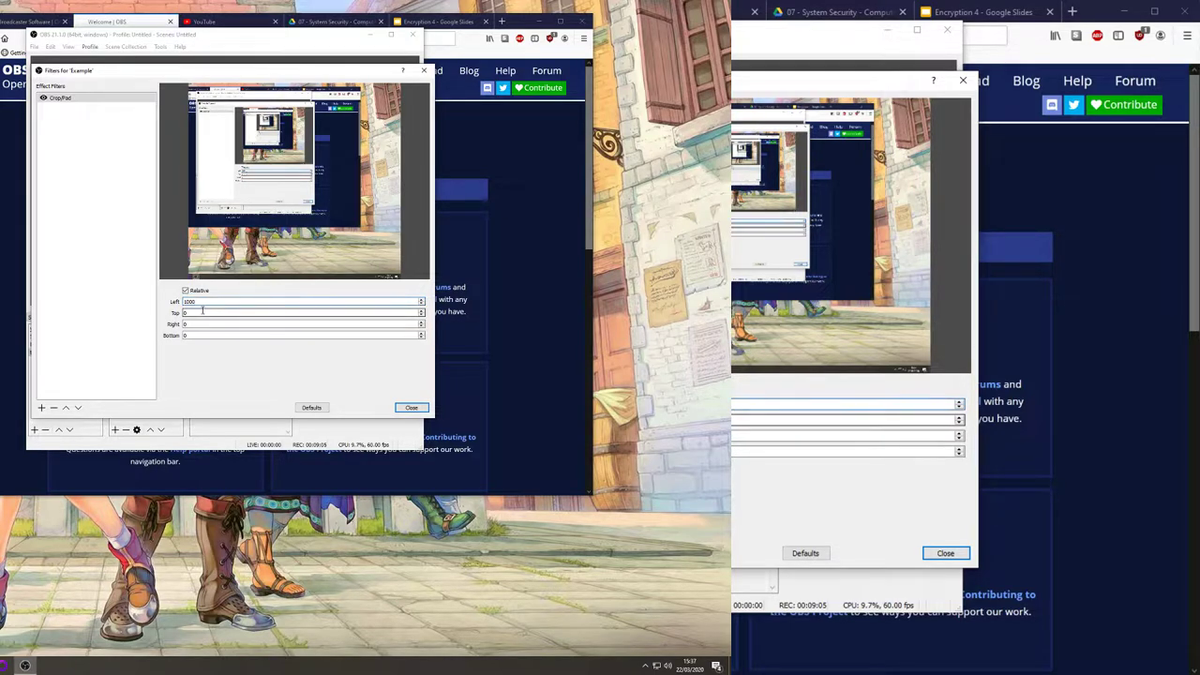
click(421, 313)
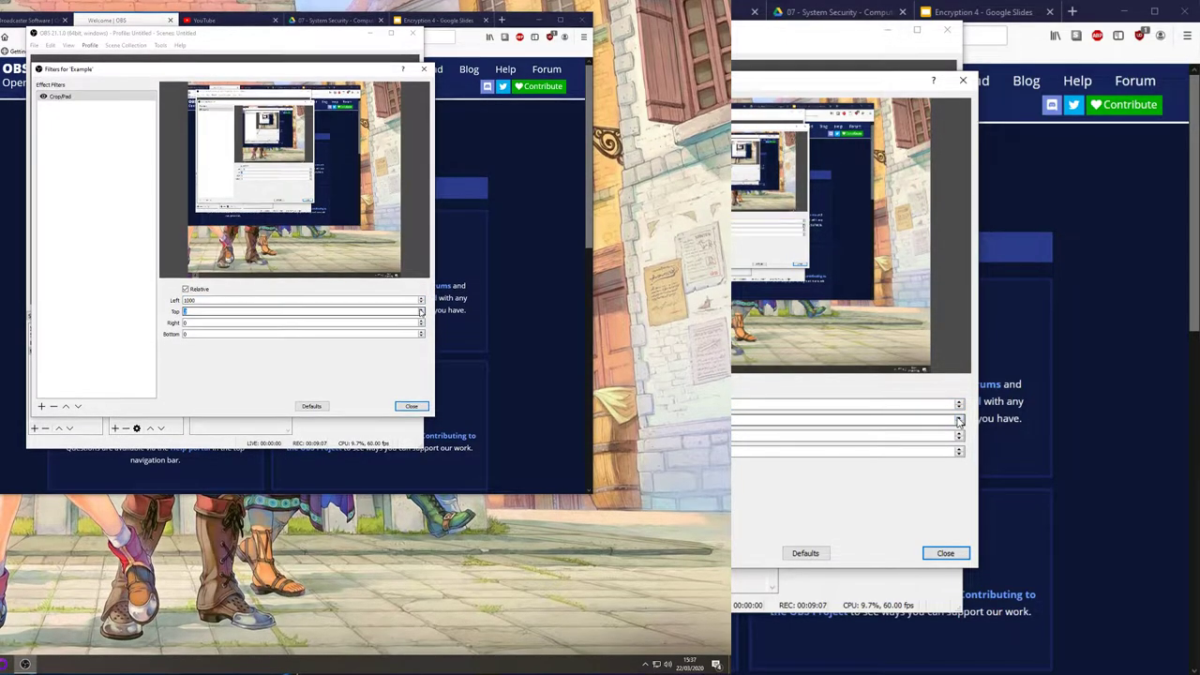
click(421, 309)
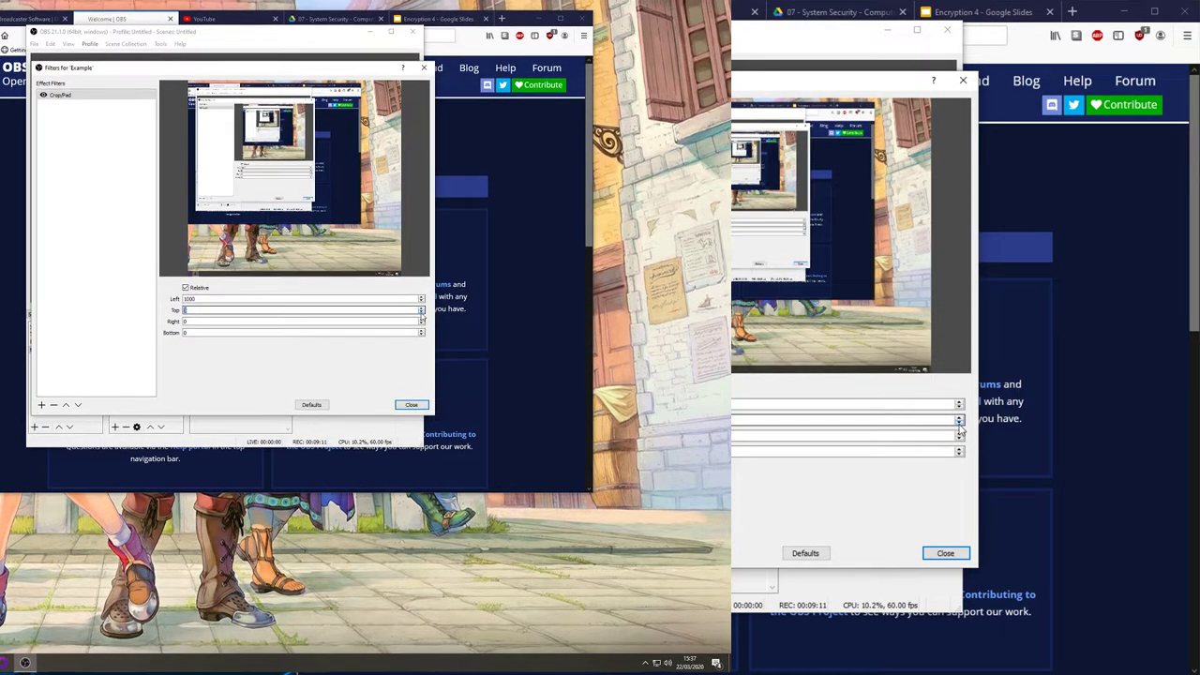
click(959, 423)
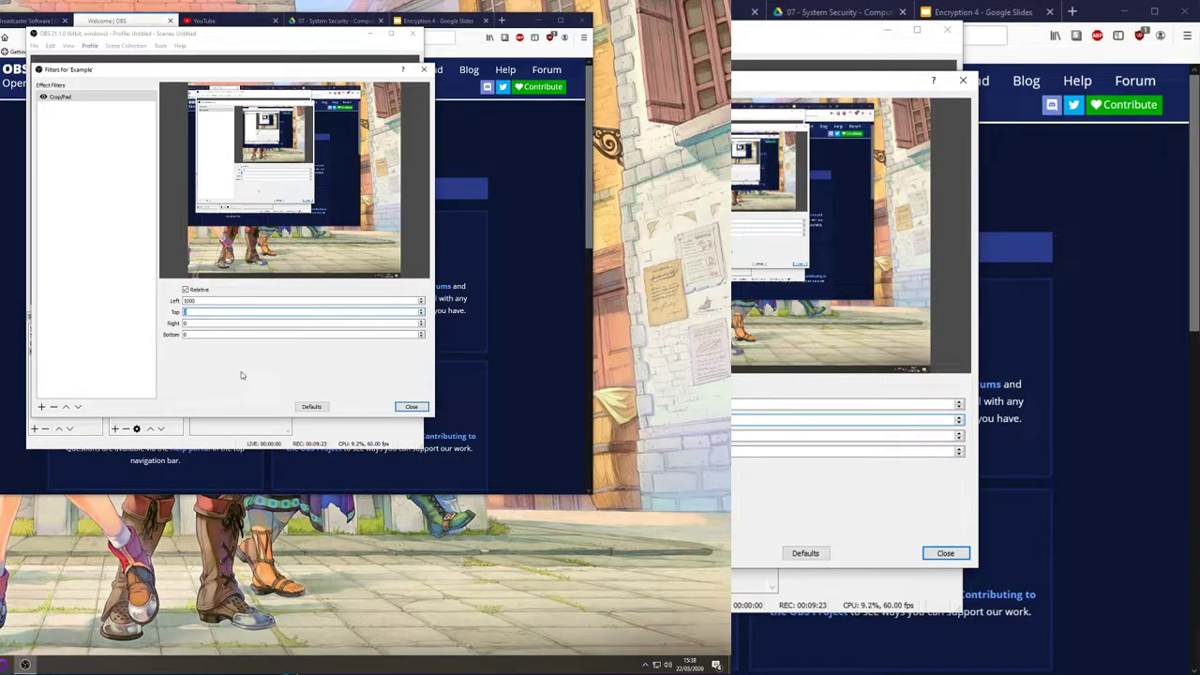
click(411, 407)
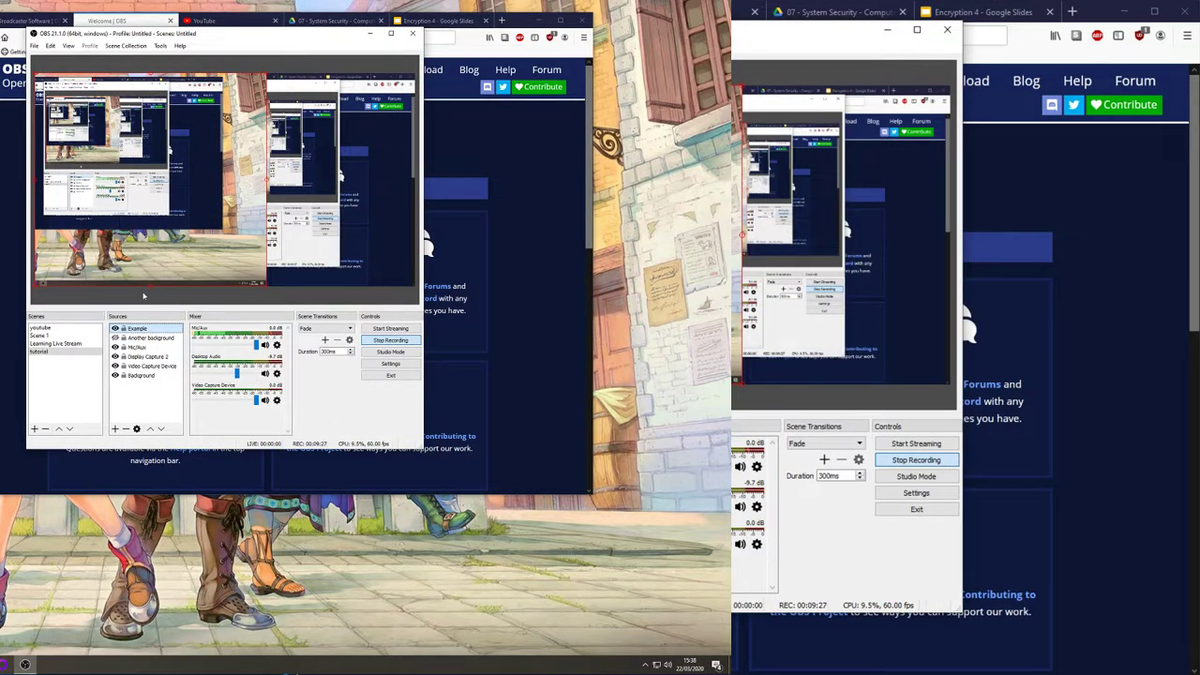
Step: Hide the Example and Another background sources and move the OBS window out of the captured area
click(114, 328)
click(115, 337)
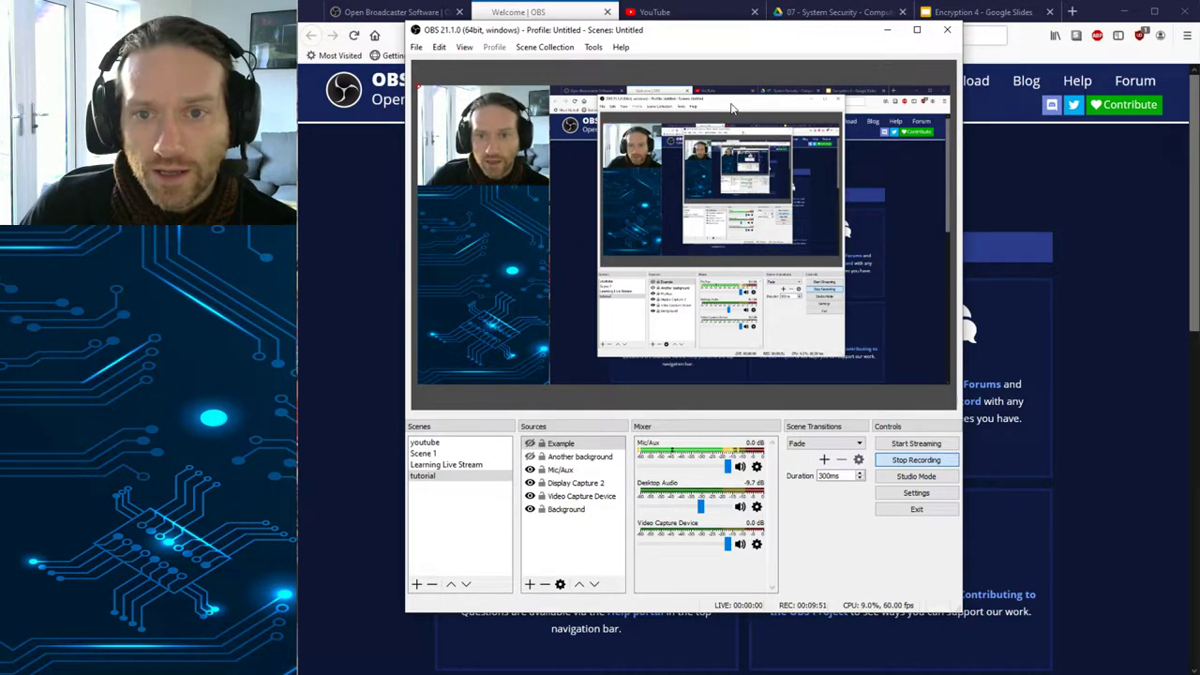
drag(703, 31, 28, 31)
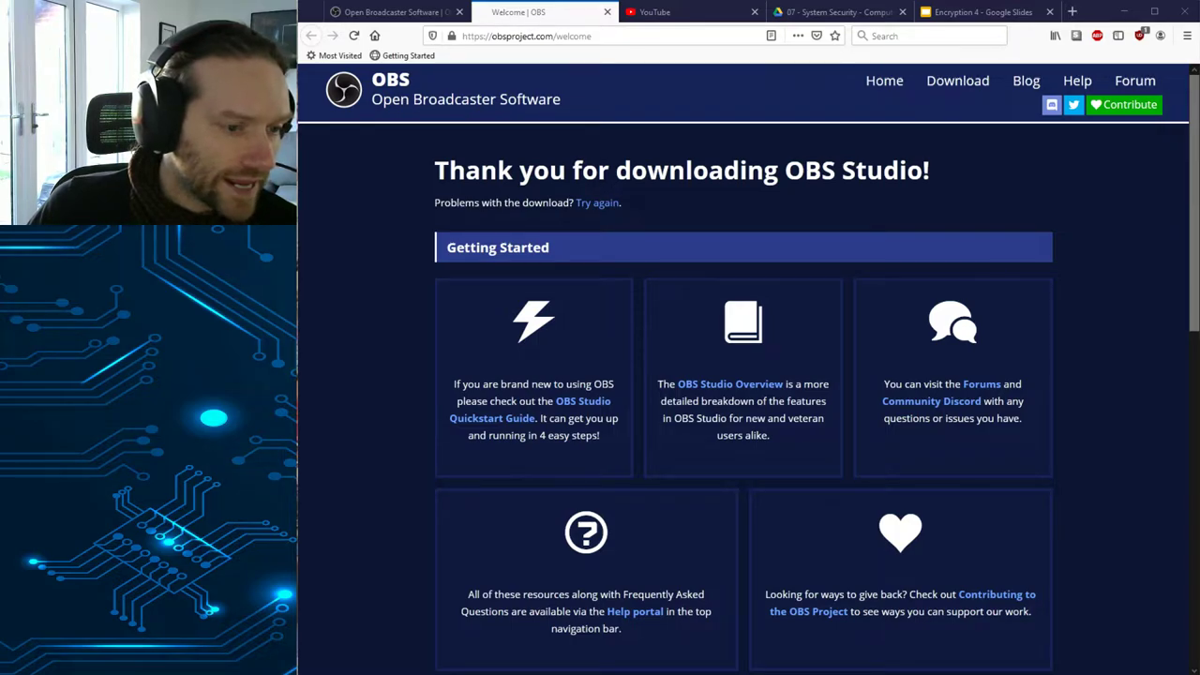
Step: Open the filters of the Display Capture 2 source and move the OBS windows down to expose the browser's tab bar
key(alt+Tab)
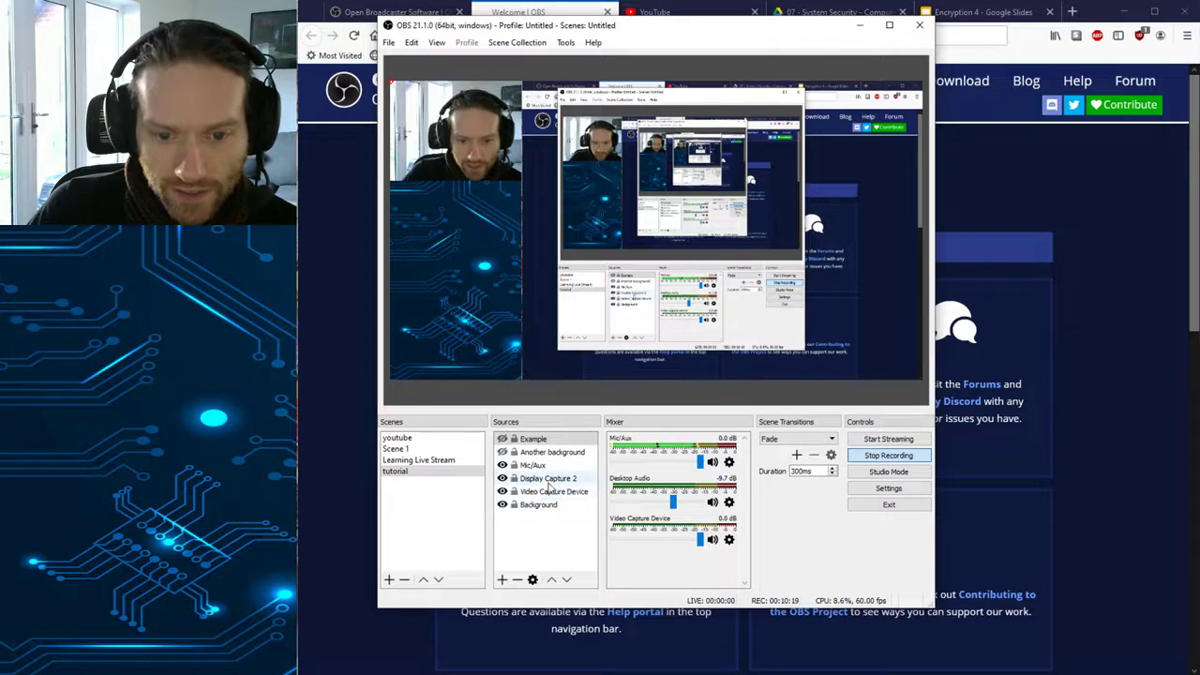
double_click(539, 481)
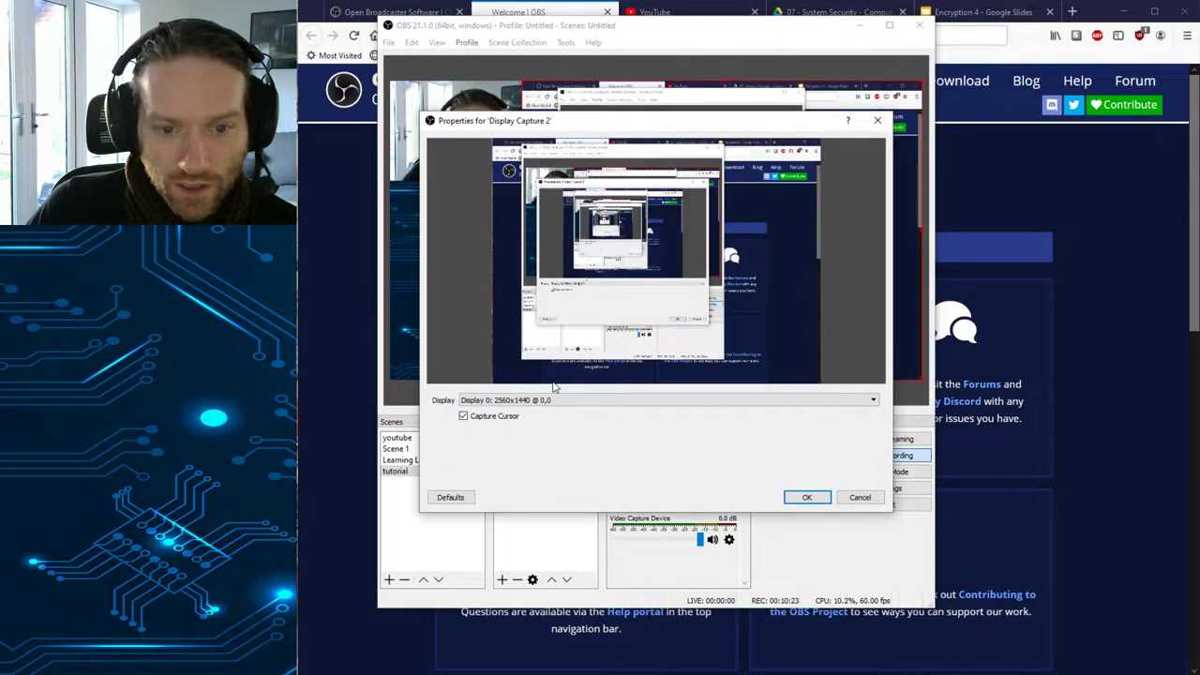
click(860, 497)
right_click(528, 481)
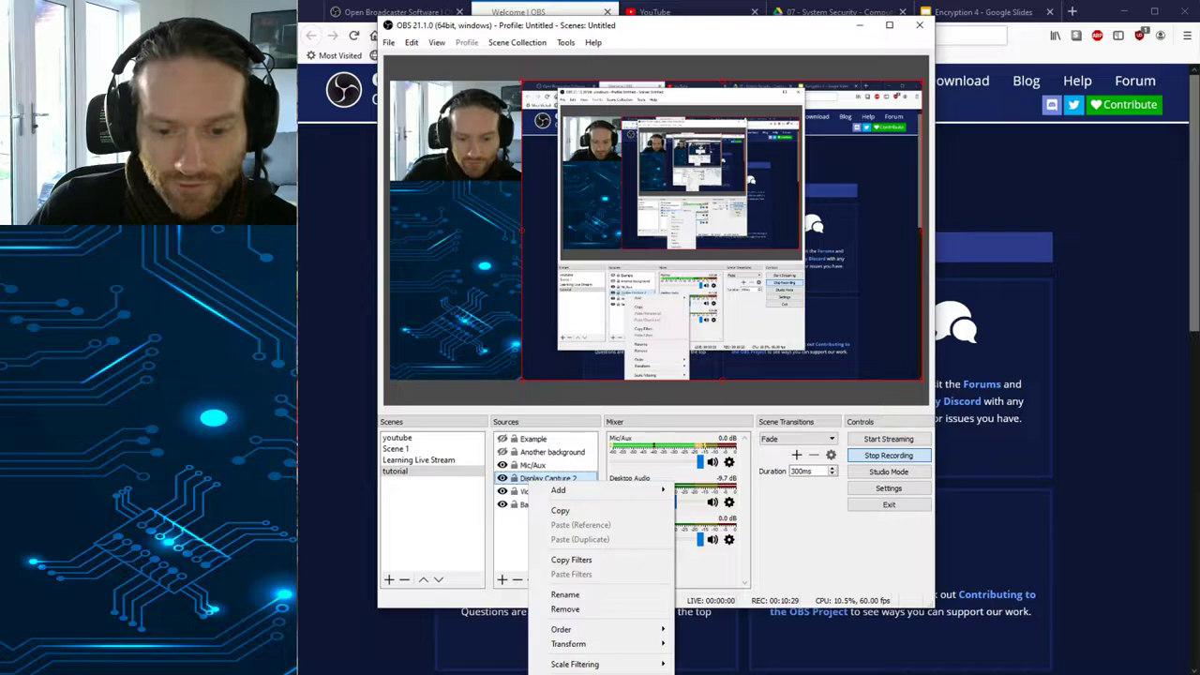
click(576, 671)
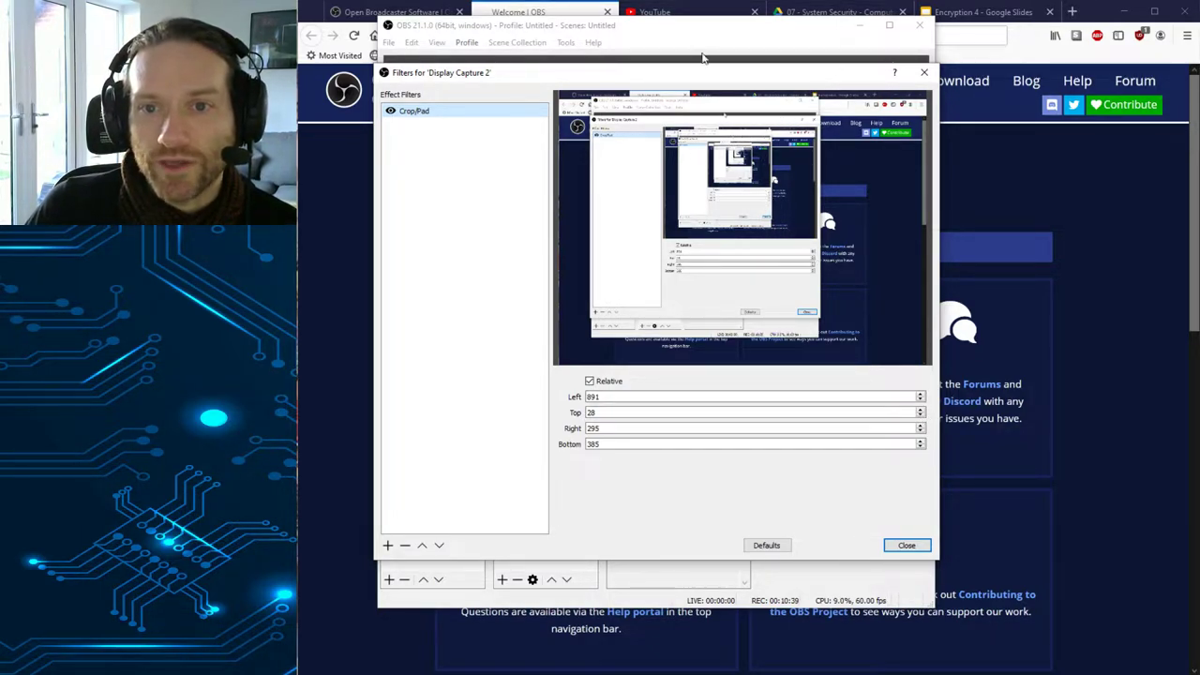
drag(692, 28, 692, 87)
drag(691, 170, 684, 129)
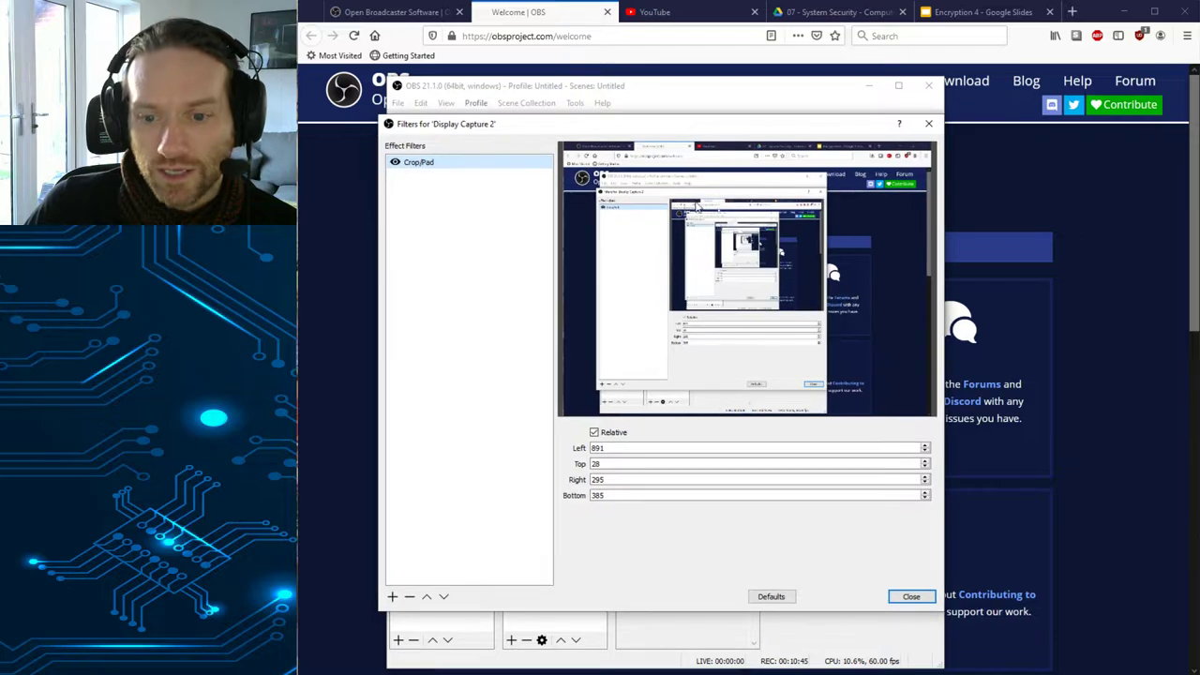
Step: Raise the top crop of Display Capture 2 to 126, close its filters and move the OBS window out of the captured area
click(925, 460)
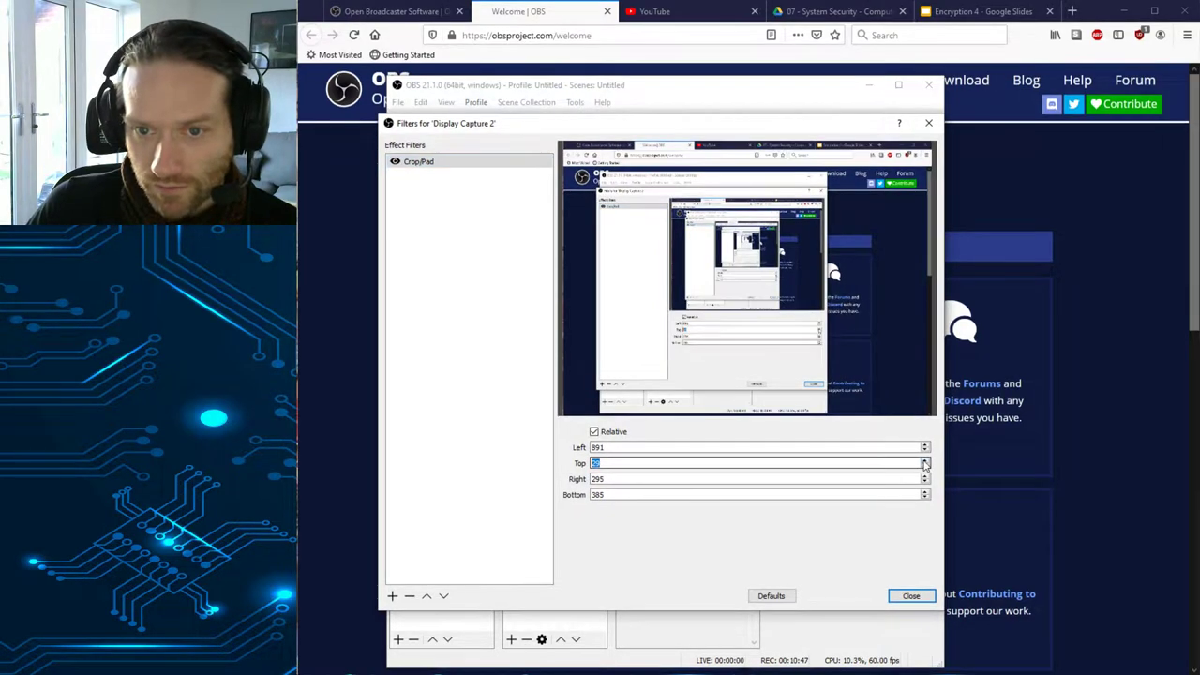
click(924, 460)
click(924, 458)
click(925, 456)
click(925, 454)
click(925, 450)
click(925, 449)
click(924, 447)
click(925, 444)
click(925, 443)
click(925, 442)
click(925, 439)
click(925, 437)
click(924, 434)
click(925, 432)
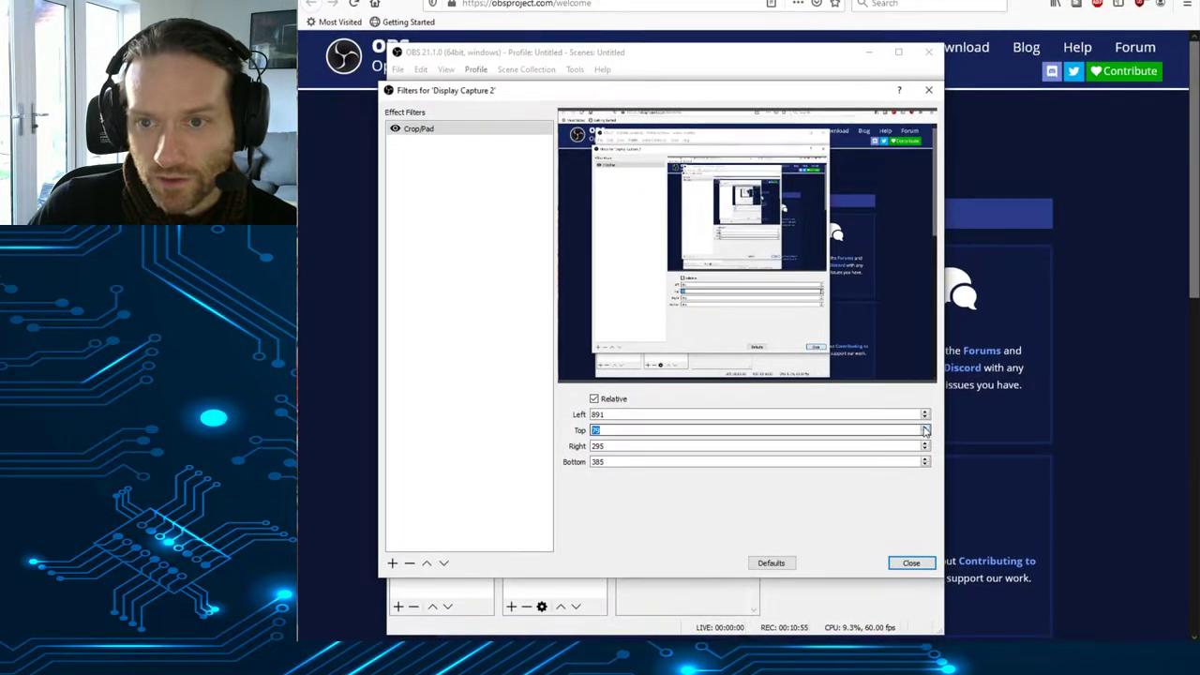
click(925, 430)
click(925, 429)
click(926, 427)
click(925, 425)
click(926, 423)
click(925, 421)
click(926, 419)
click(926, 418)
click(926, 414)
click(926, 412)
click(925, 410)
click(925, 408)
click(926, 406)
click(926, 404)
click(926, 402)
click(925, 401)
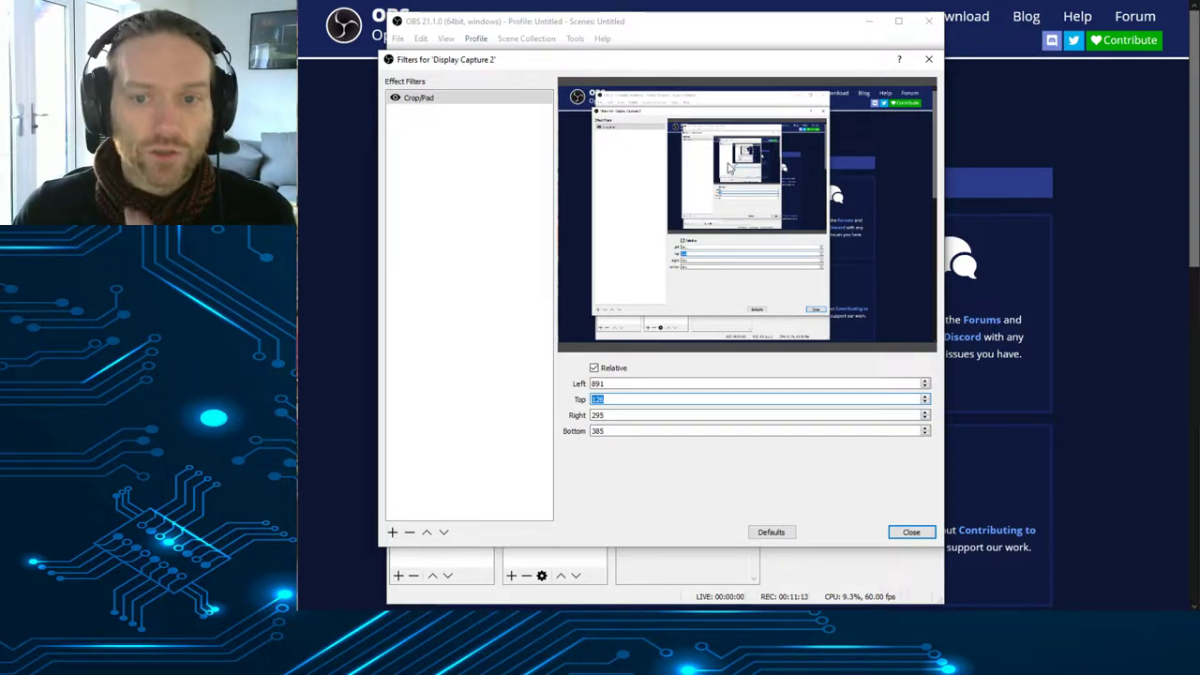
click(911, 532)
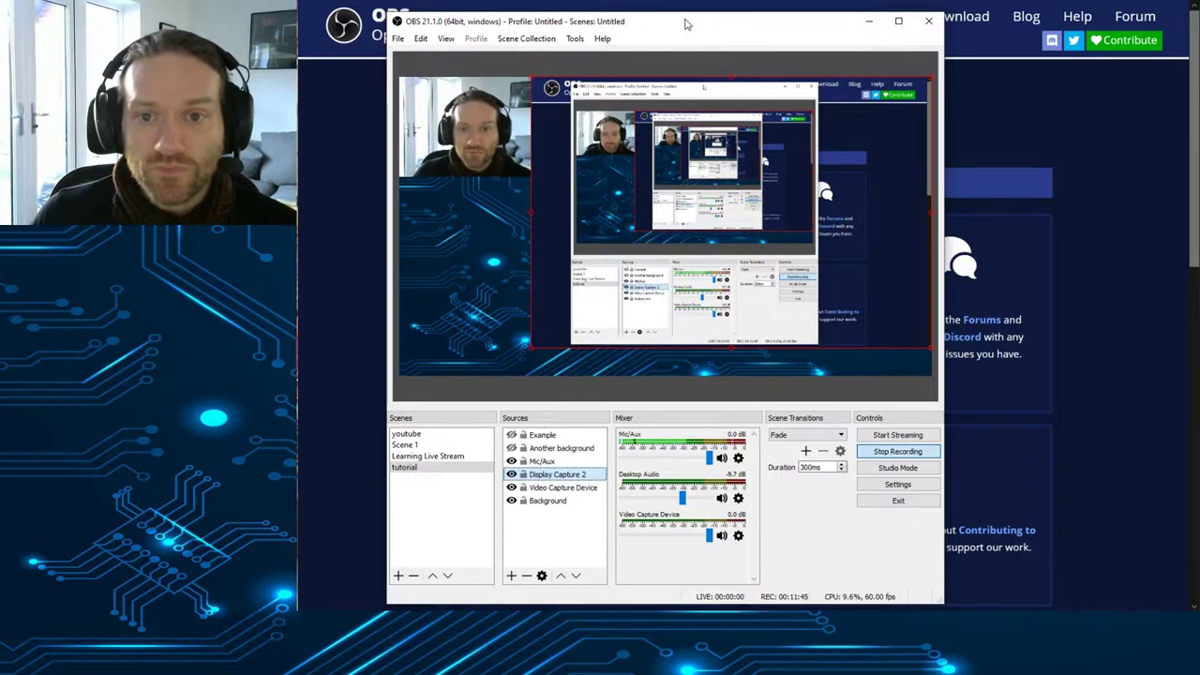
drag(685, 22, 28, 14)
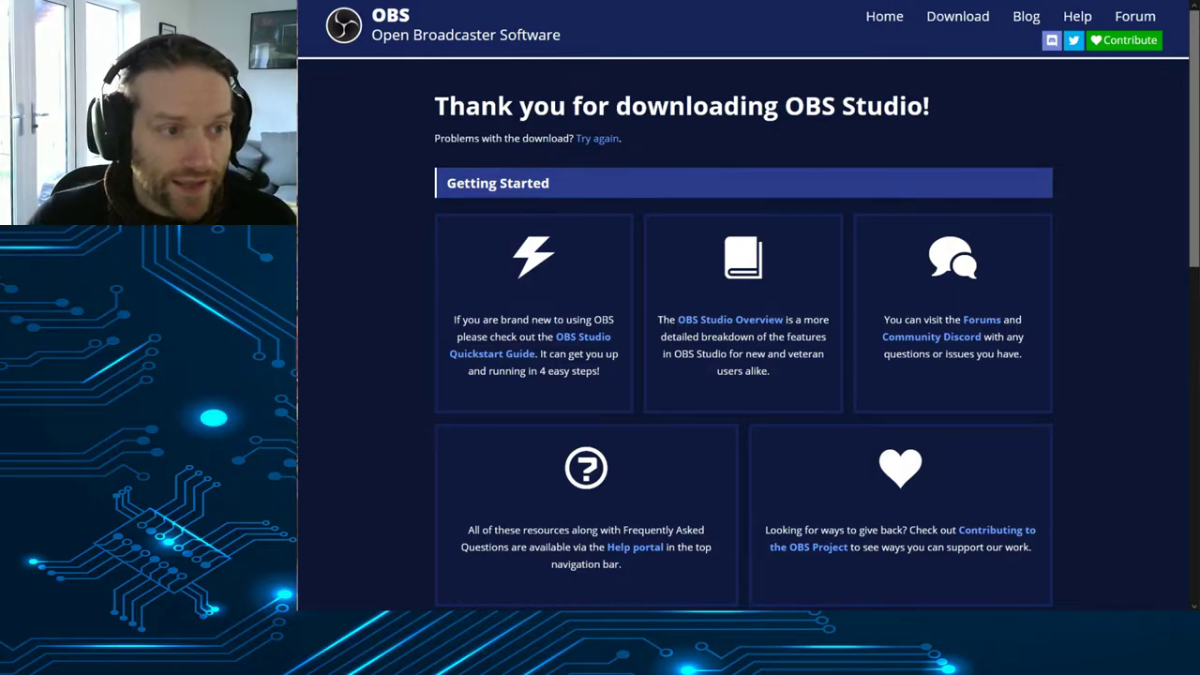
Step: Add a new audio input capture source with its default name, look through its available devices, and cancel the device properties
key(alt+Tab)
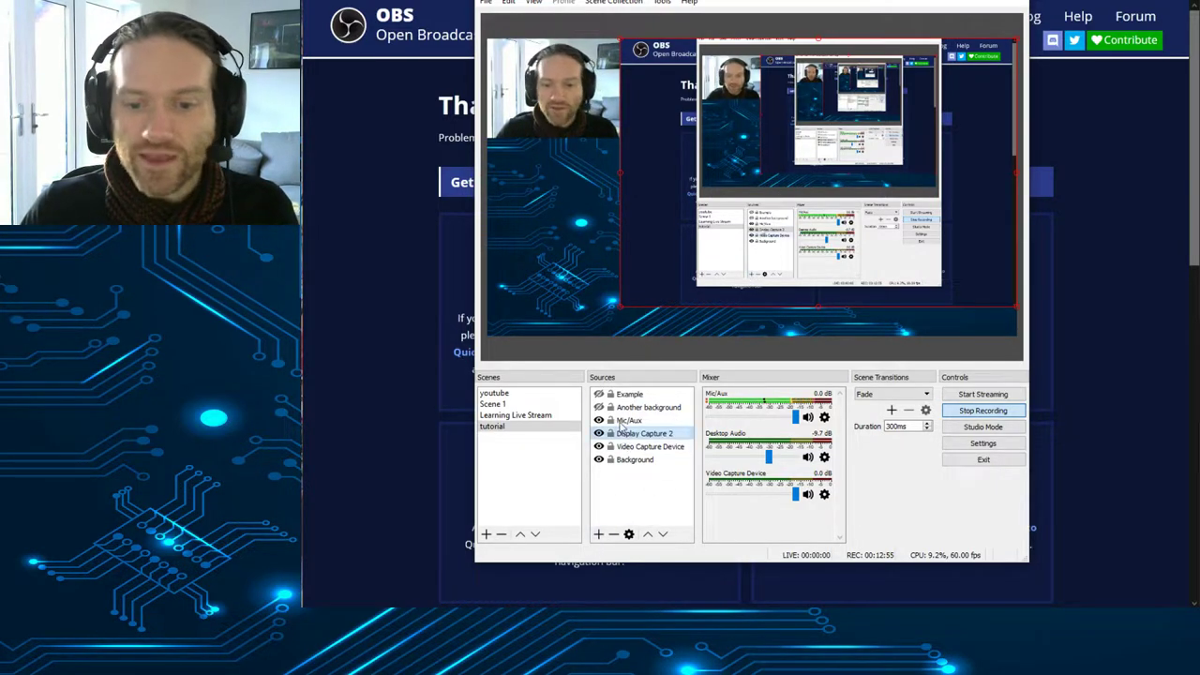
click(599, 533)
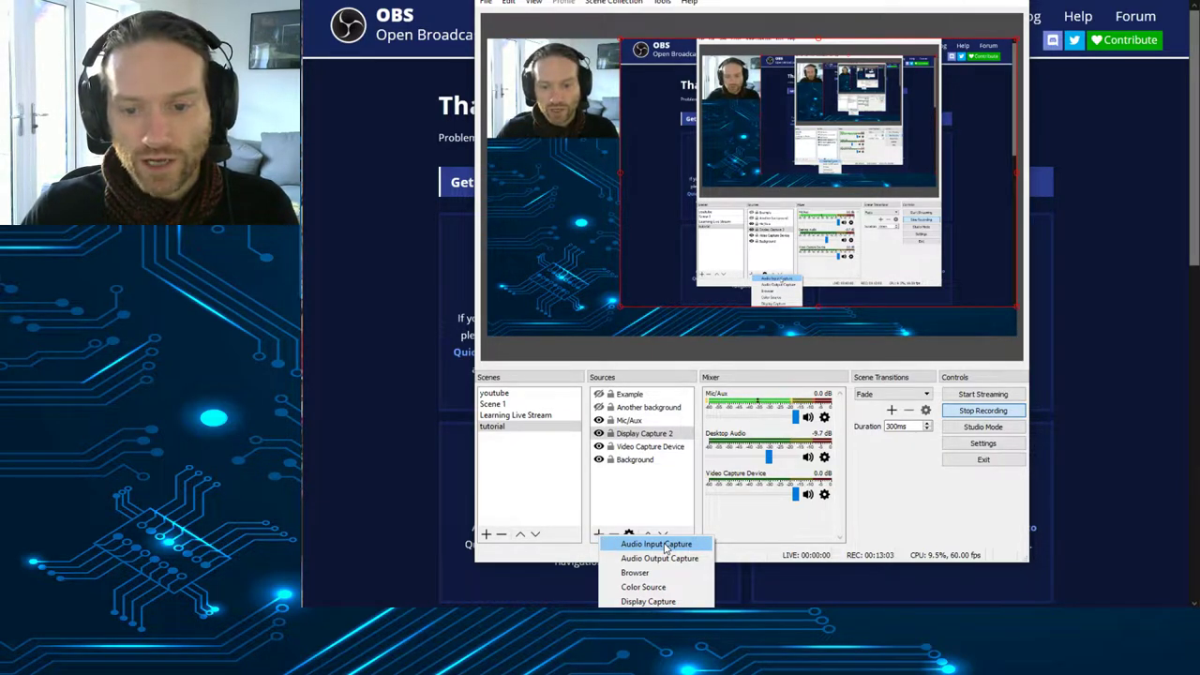
click(665, 545)
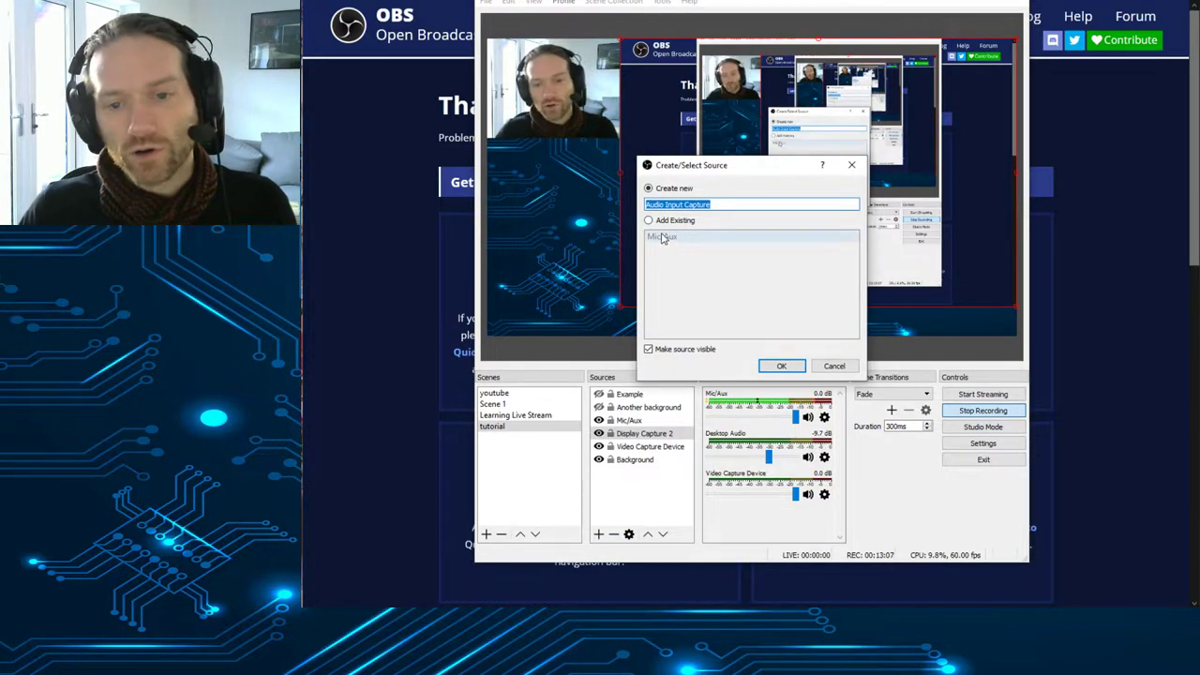
click(721, 203)
triple_click(721, 202)
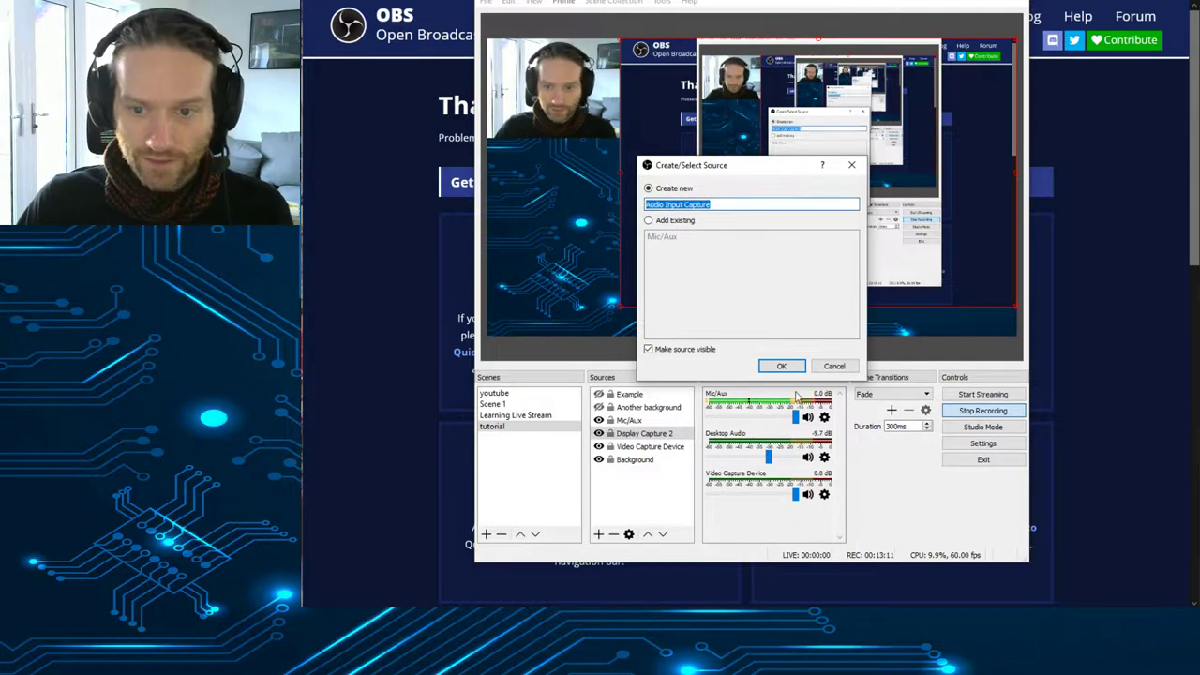
click(782, 365)
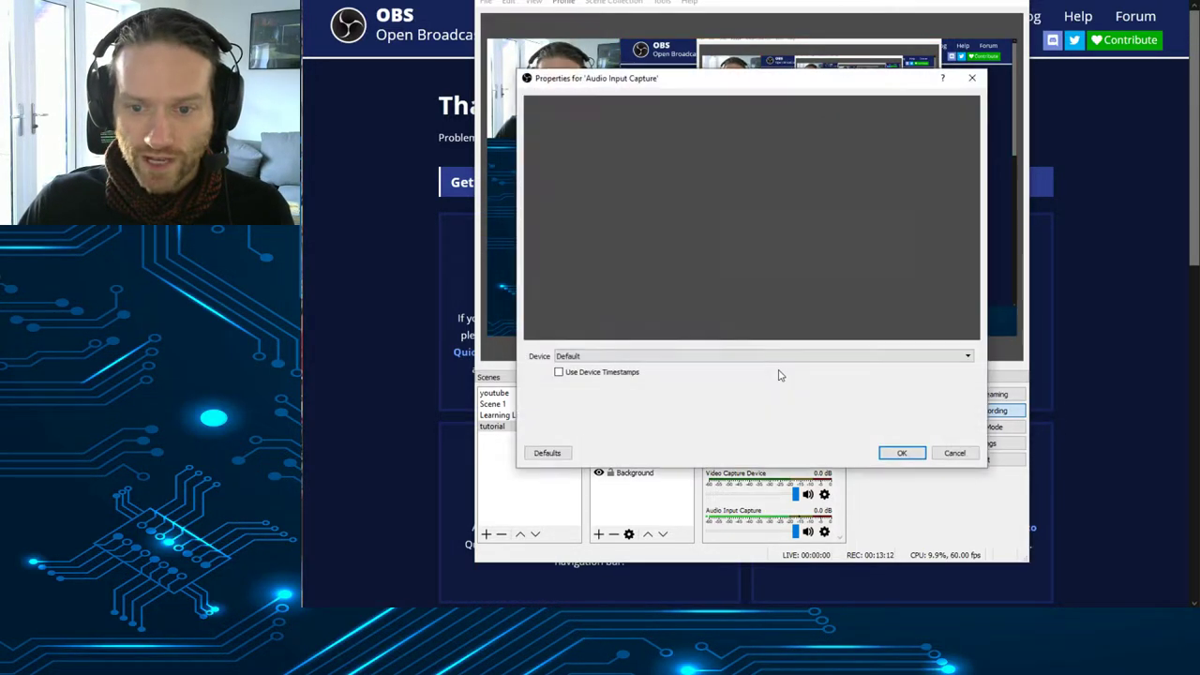
click(617, 356)
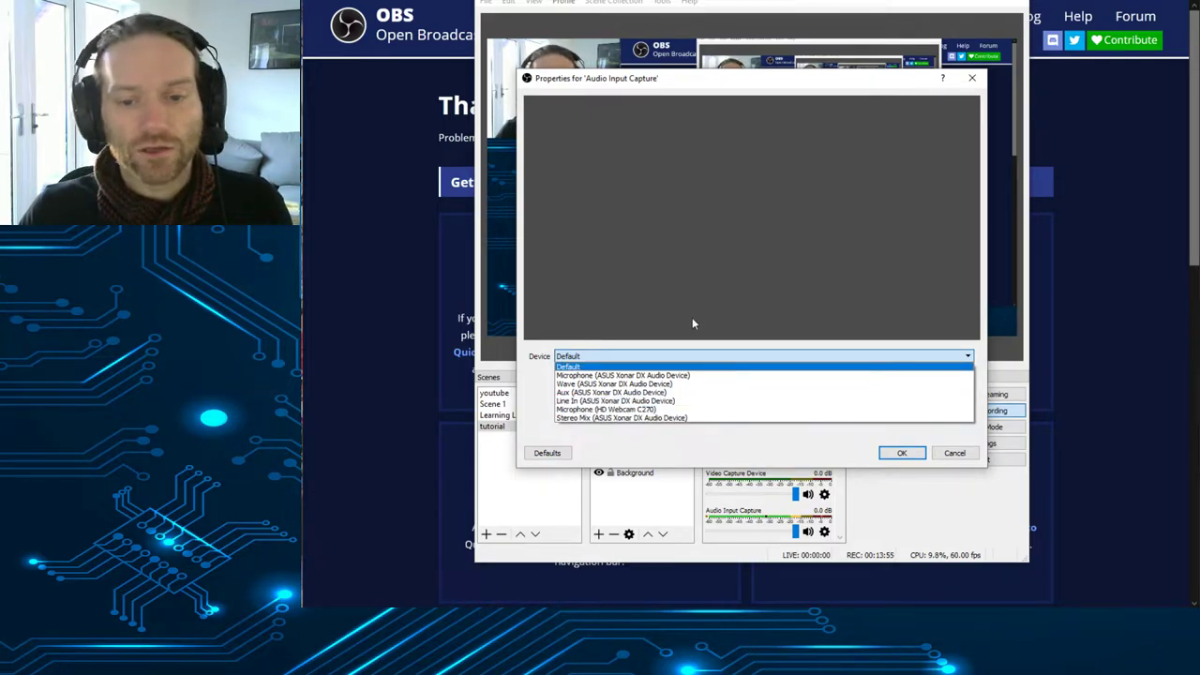
click(955, 454)
click(954, 455)
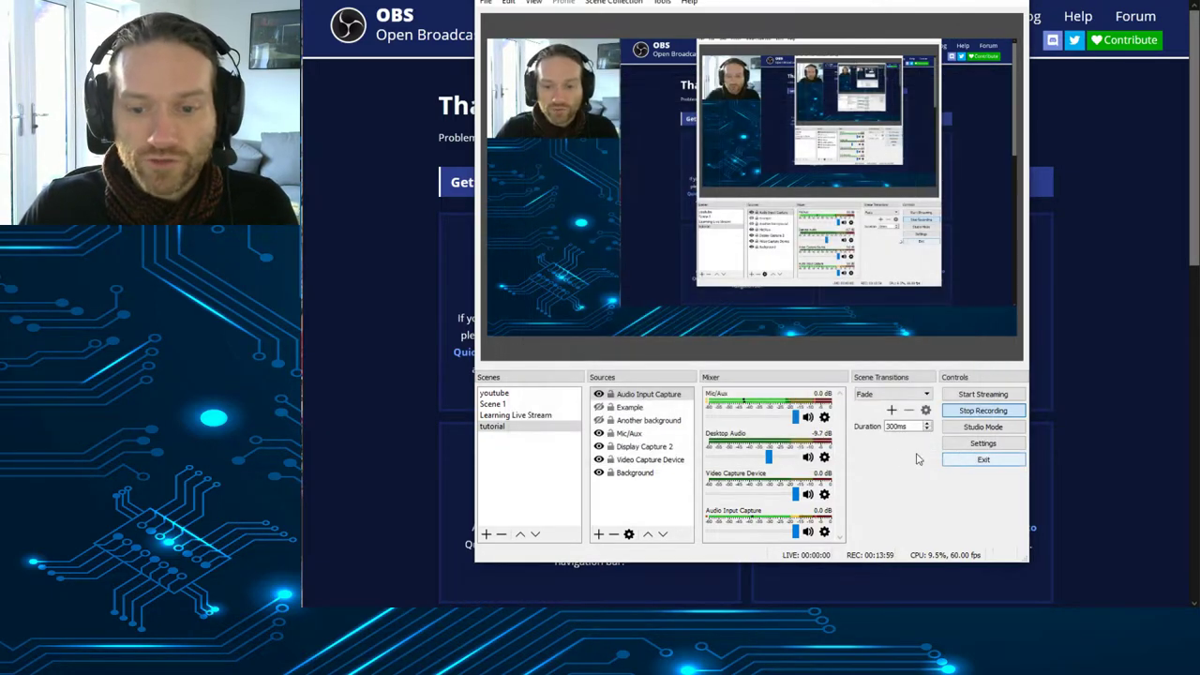
Step: Add a second audio input capture source with its default name, using Microphone (HD Webcam C270) as the device
click(598, 534)
click(666, 547)
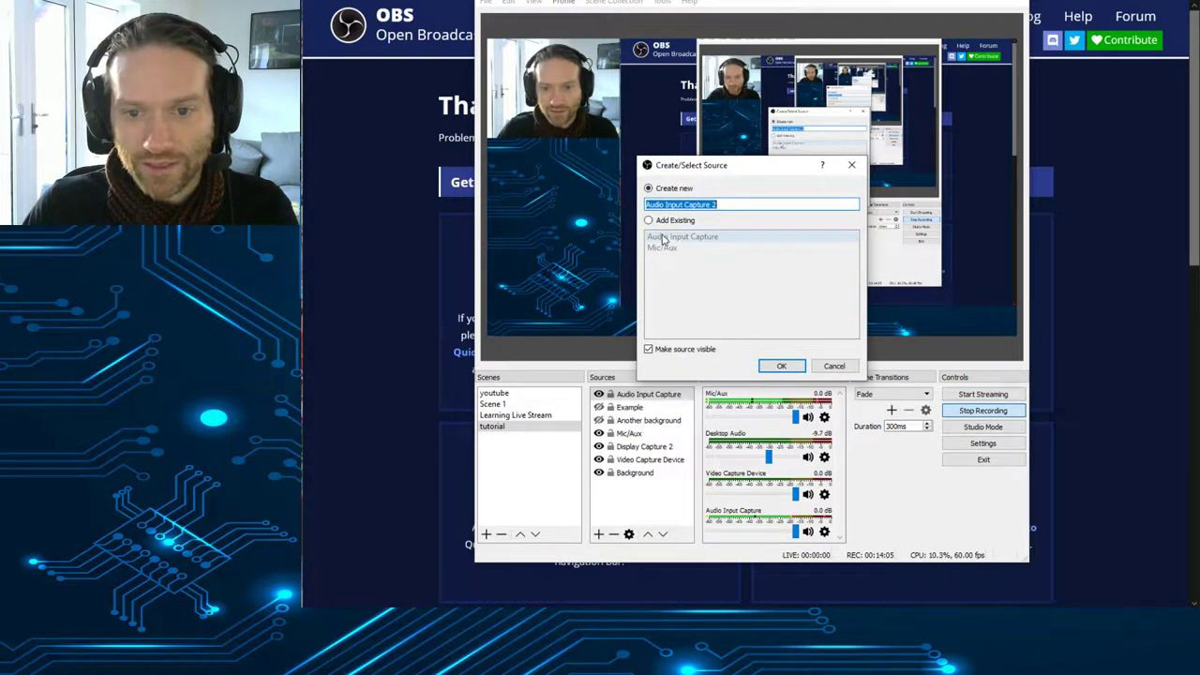
click(778, 366)
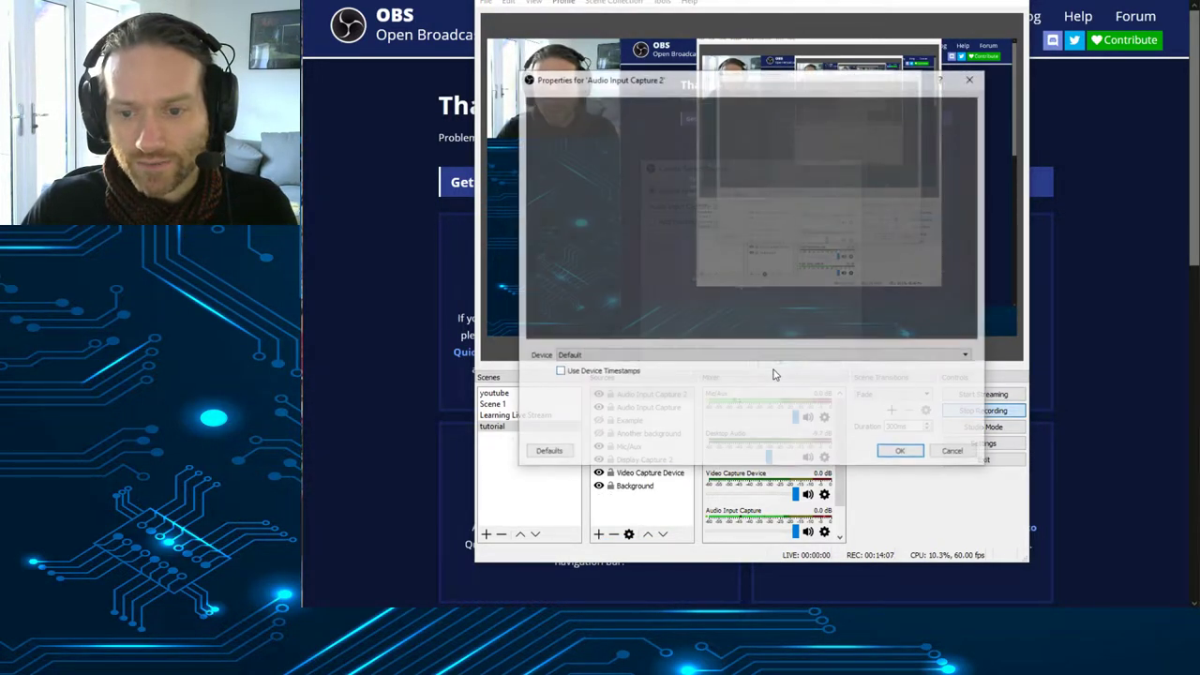
click(614, 357)
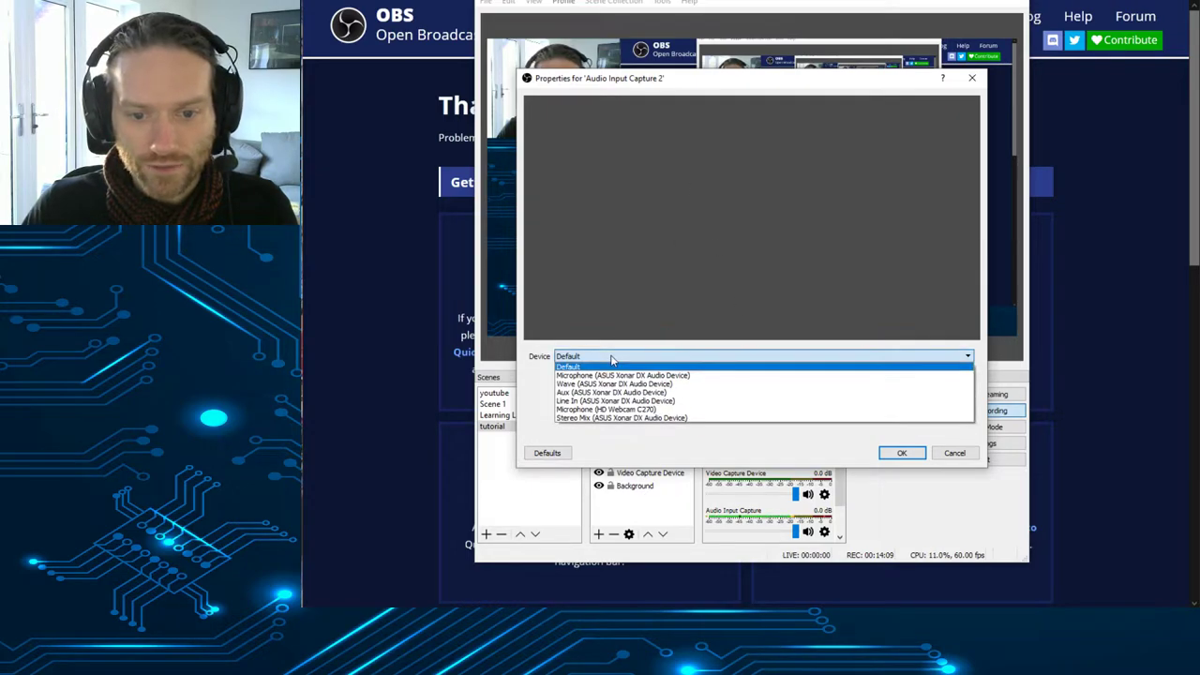
click(612, 413)
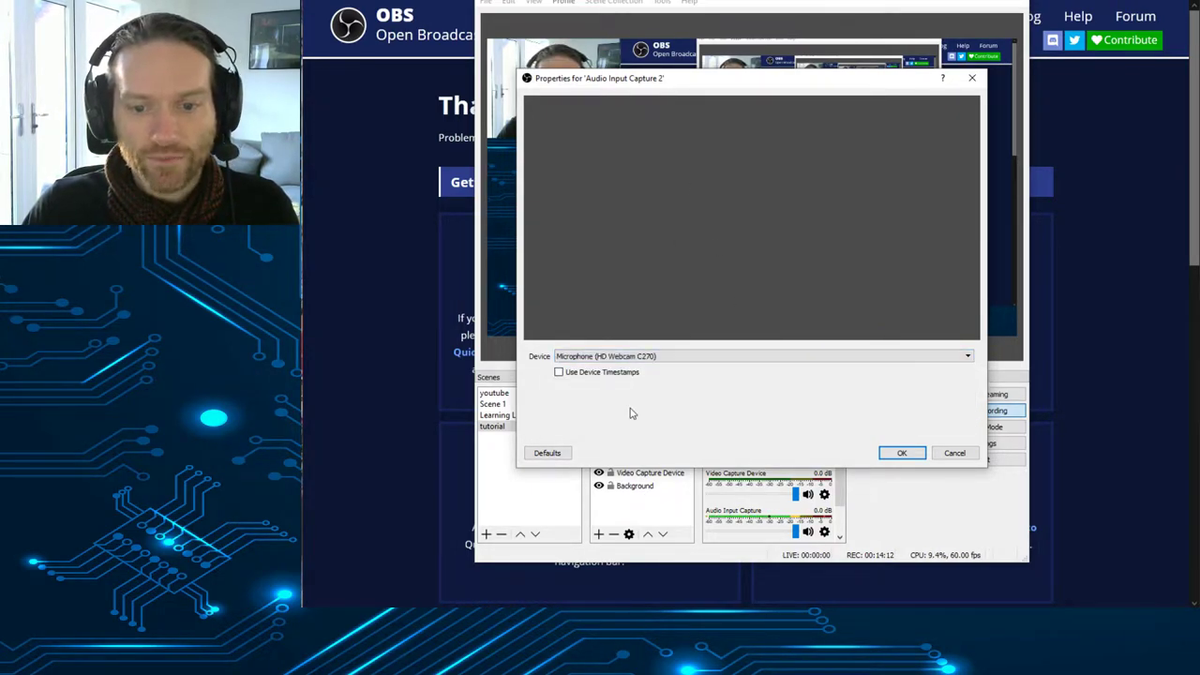
click(903, 453)
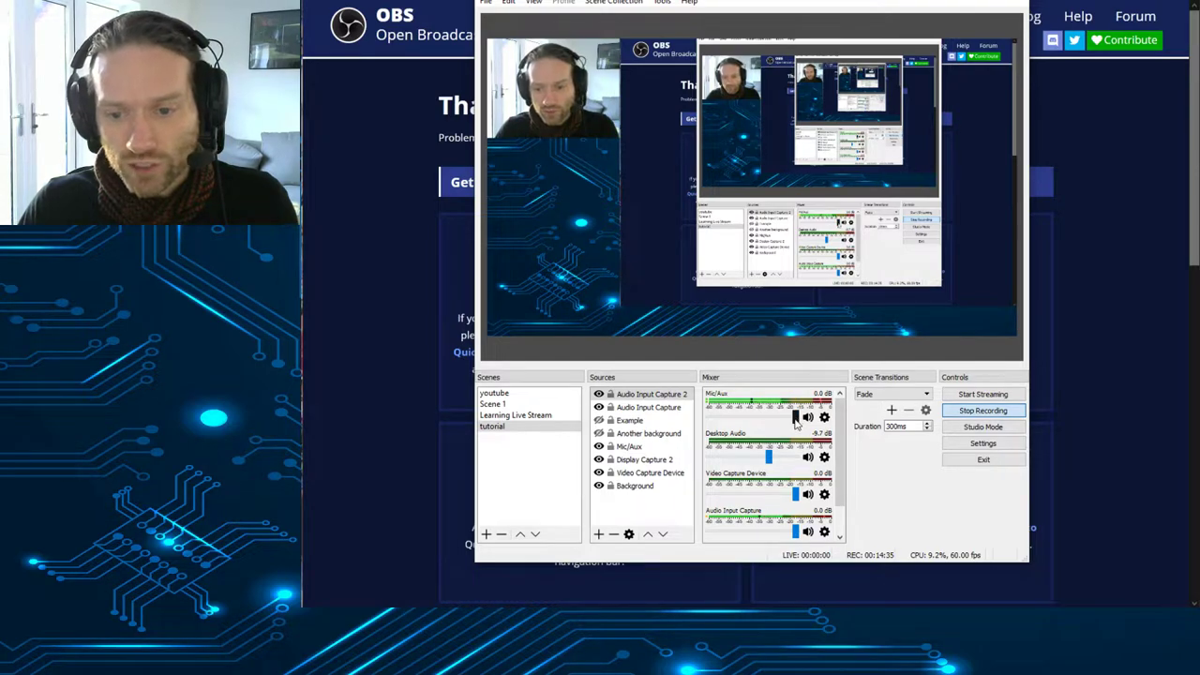
Step: Remove the Audio Input Capture 2 and Audio Input Capture sources from the tutorial scene
mouse_move(798, 420)
mouse_down()
mouse_move(748, 427)
mouse_move(811, 426)
mouse_up()
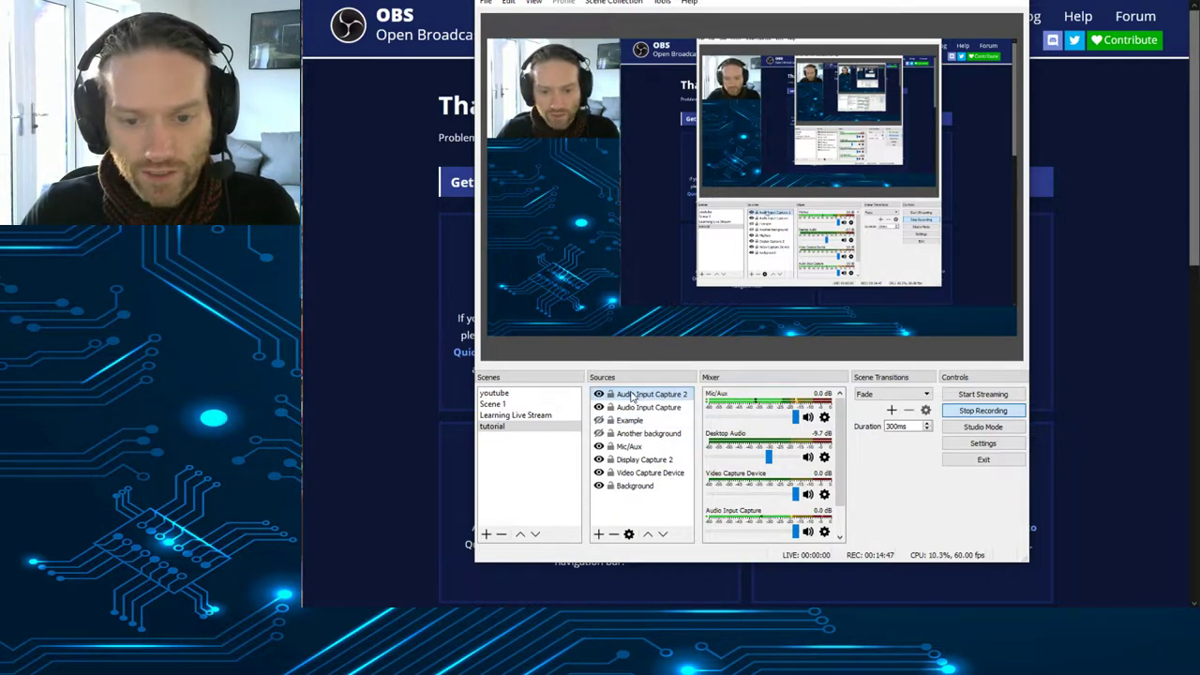
click(647, 395)
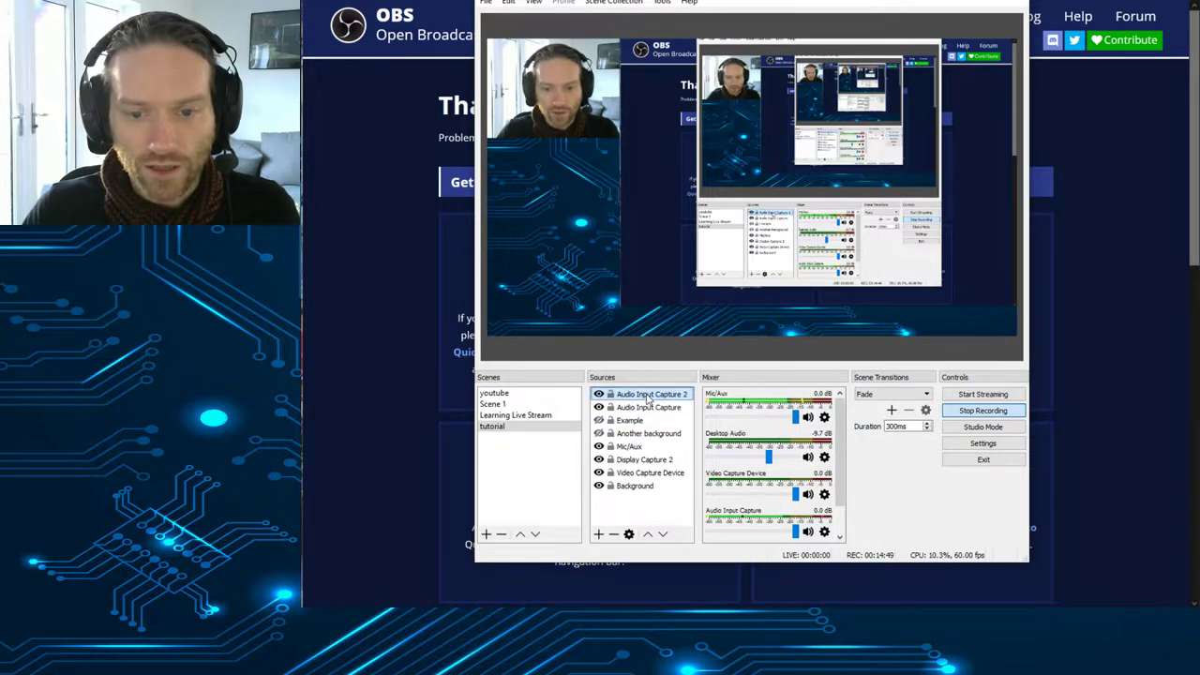
click(615, 534)
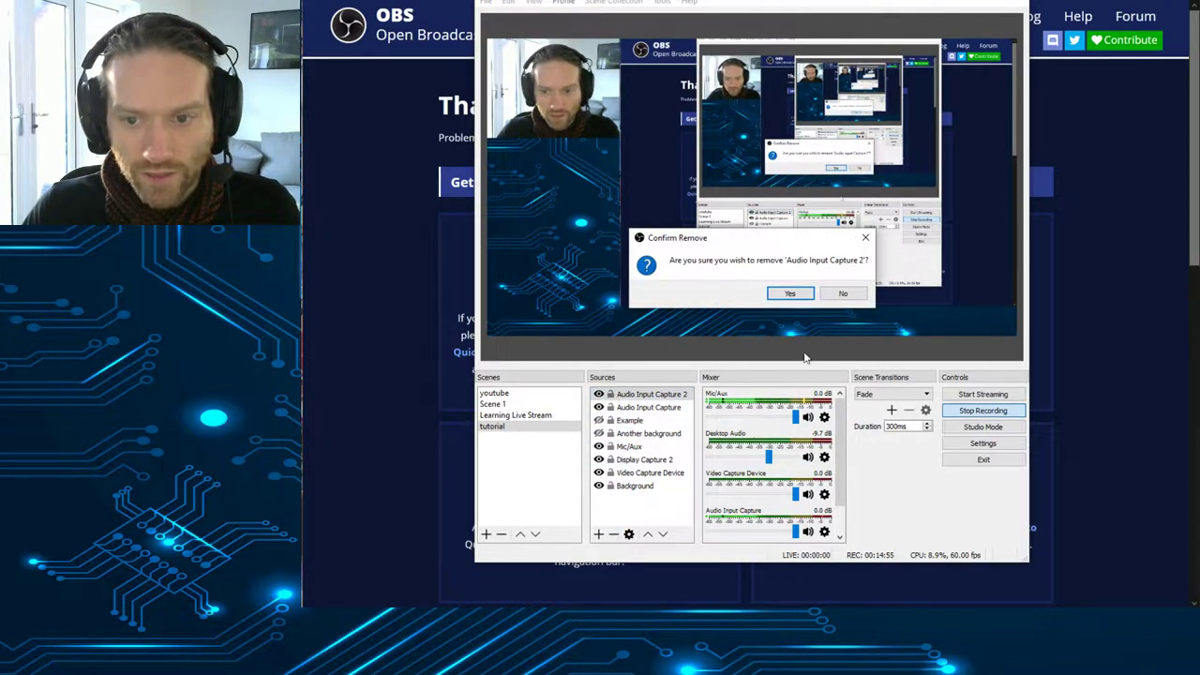
click(795, 296)
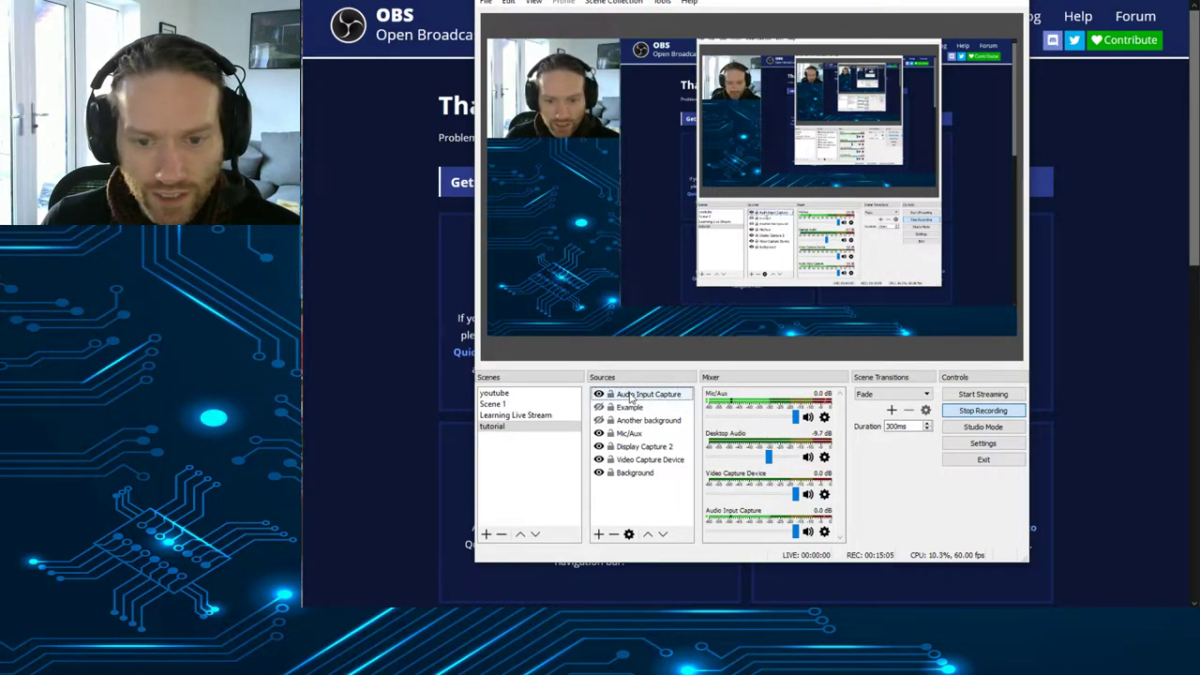
click(613, 533)
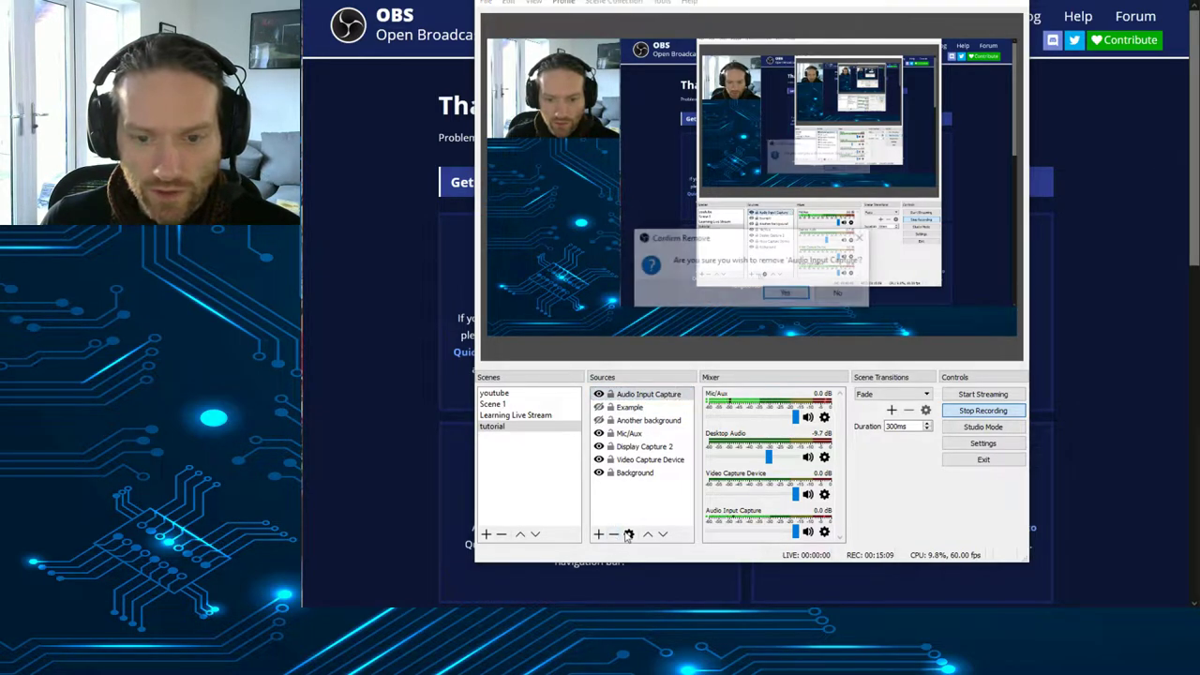
click(800, 297)
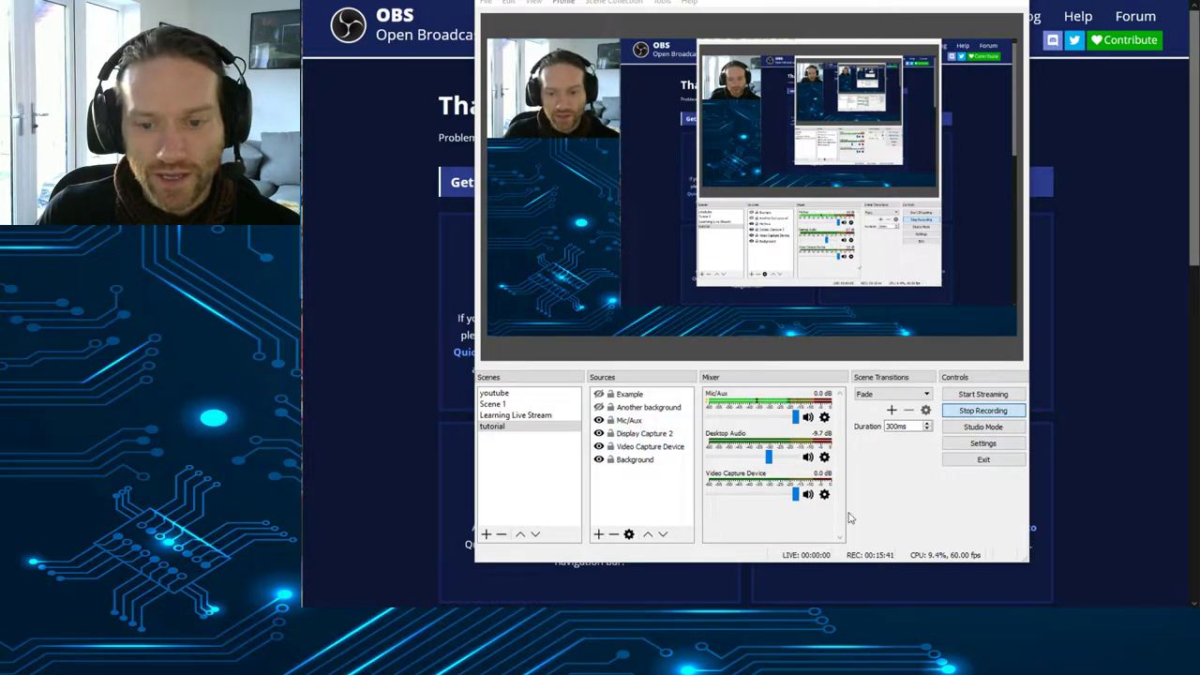
Step: Add an audio output capture source with its default name, using Speakers (ASUS Xonar DX Audio Device) as the device
click(598, 534)
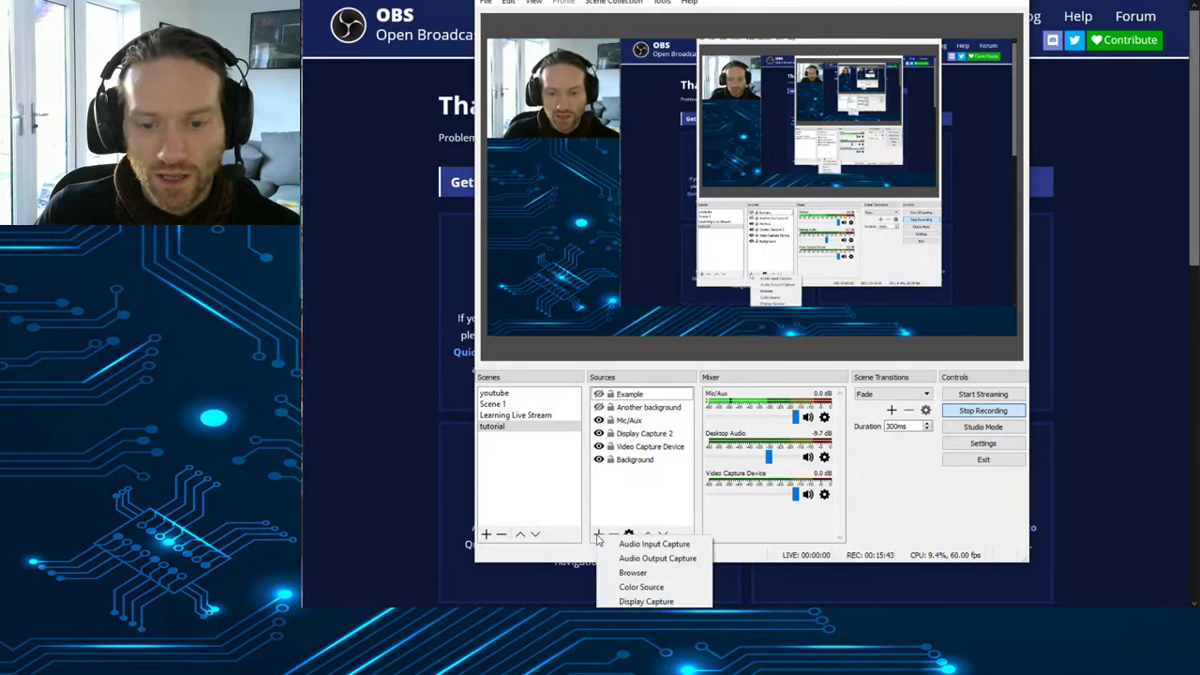
click(656, 558)
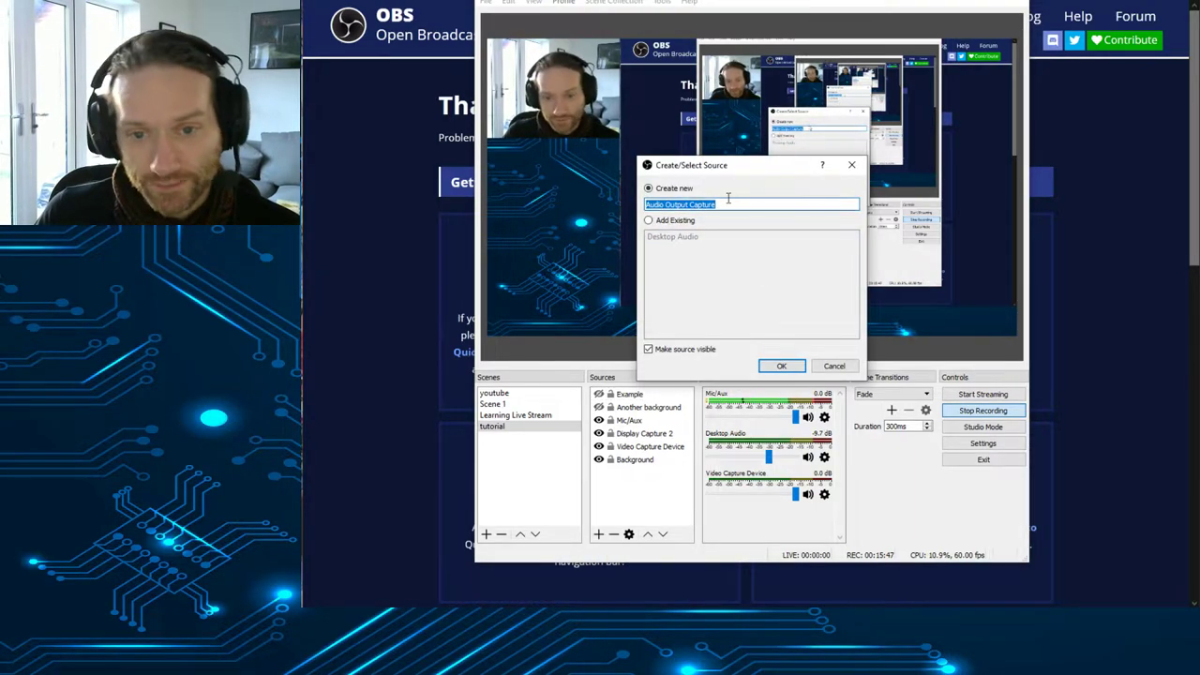
click(781, 366)
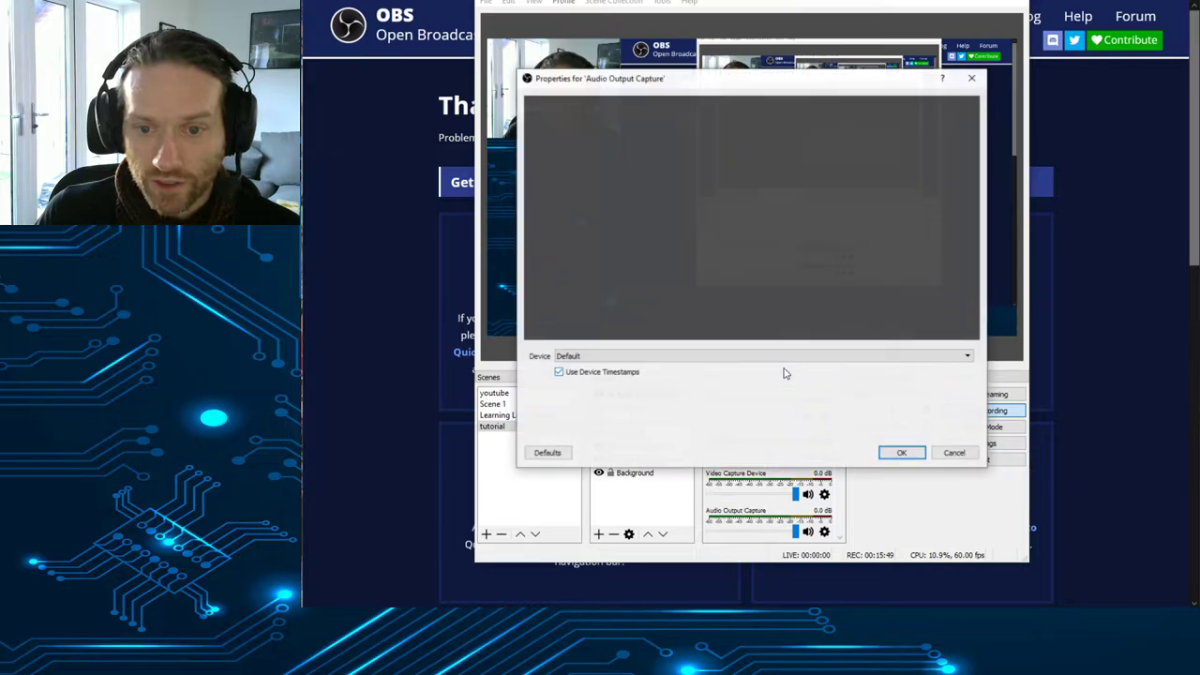
click(621, 357)
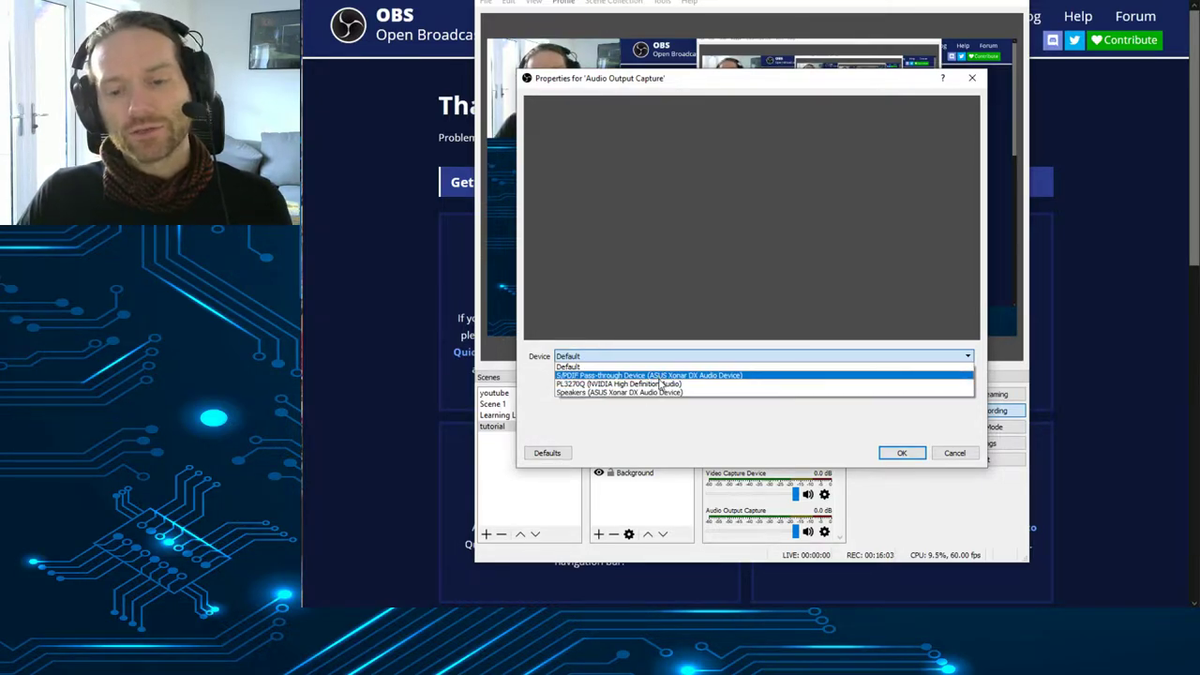
click(572, 394)
click(901, 454)
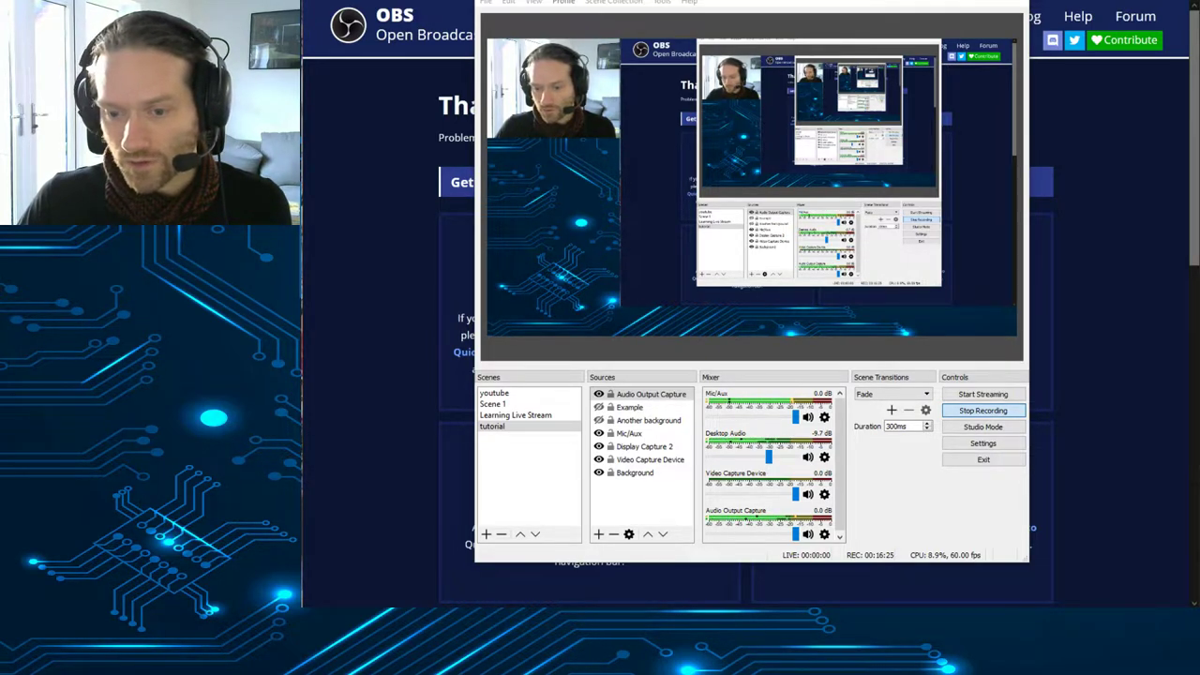
Step: Remove the Audio Output Capture source from the tutorial scene
click(615, 396)
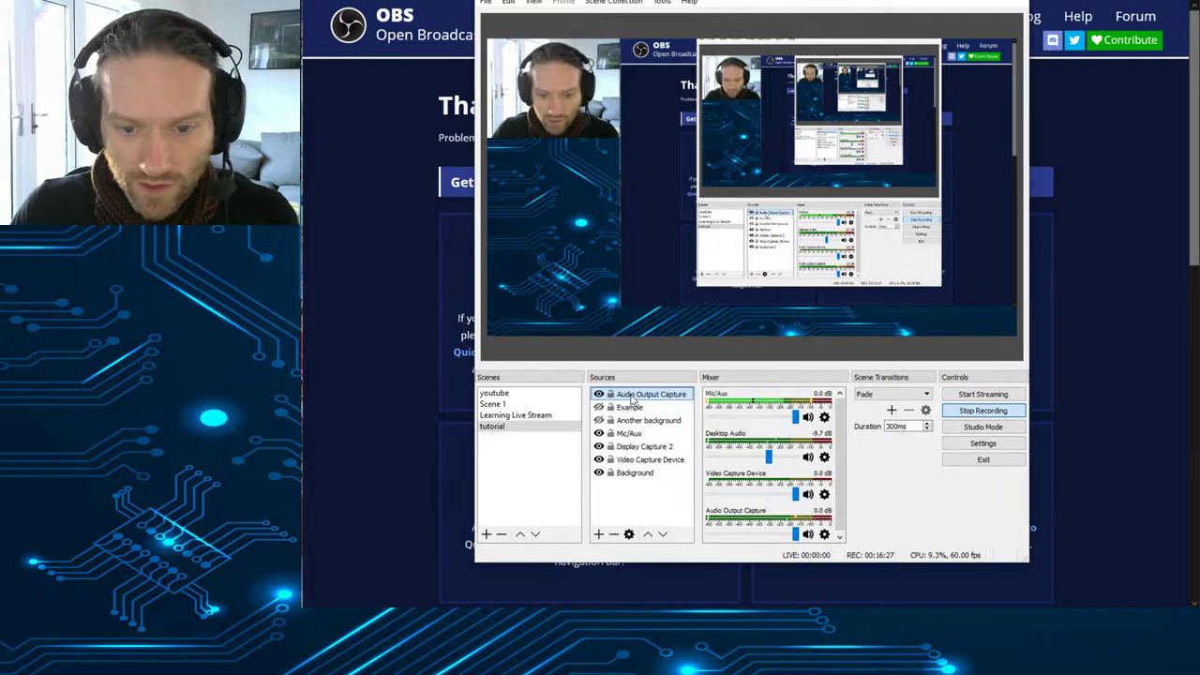
click(613, 534)
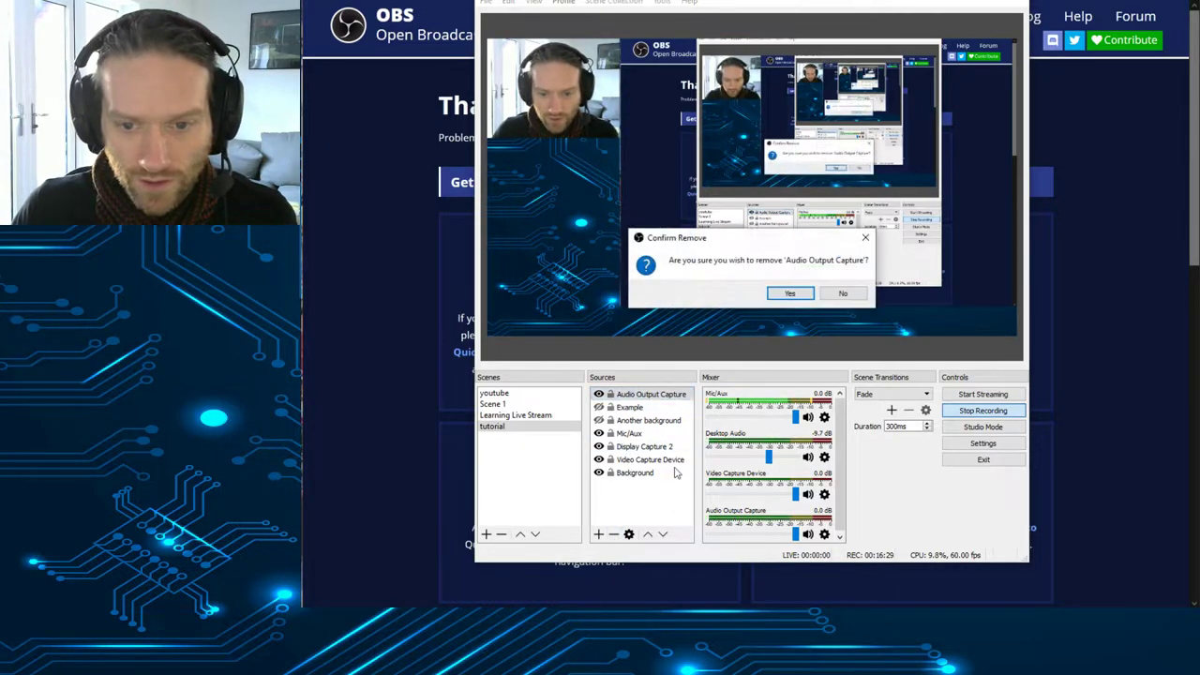
click(790, 293)
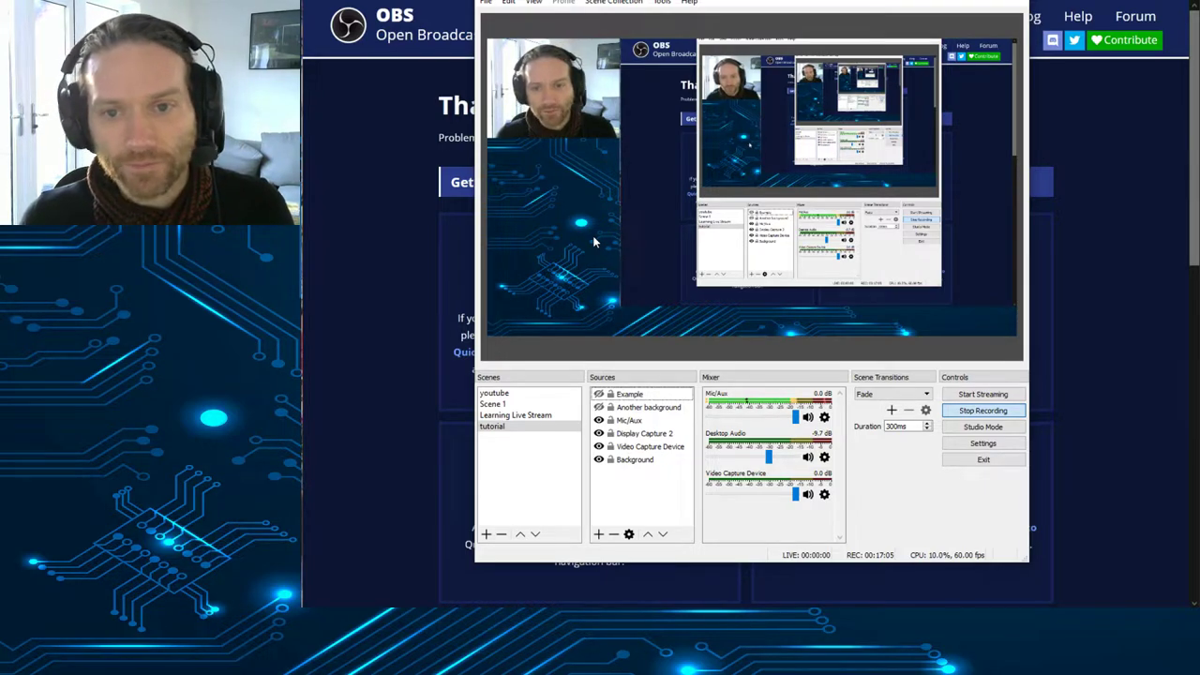
Step: Open the settings and examine the output options for streaming, recording, audio tracks and the replay buffer
drag(656, 0, 692, 0)
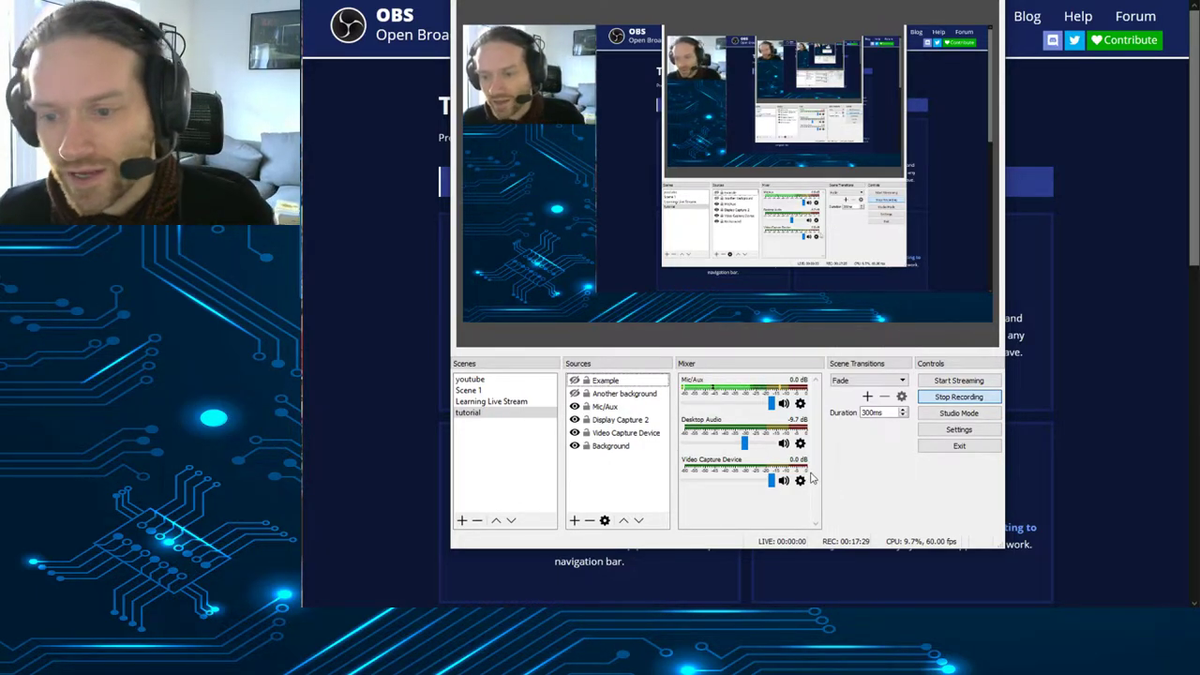
click(945, 434)
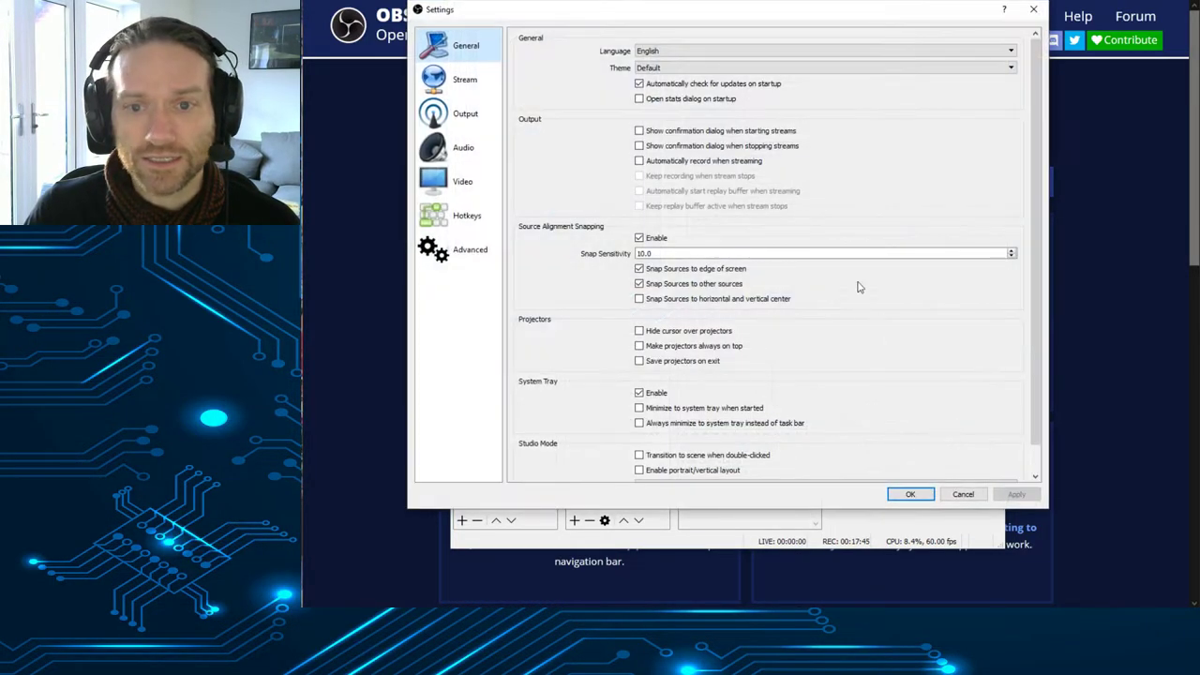
drag(659, 16, 690, 27)
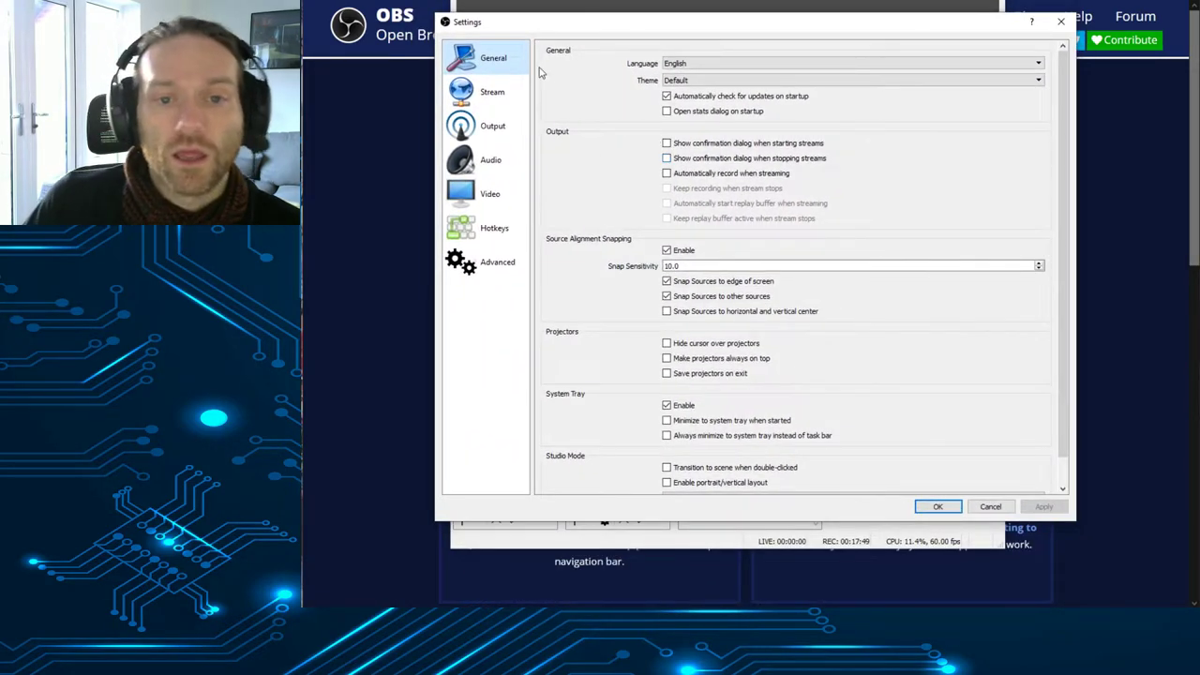
click(498, 128)
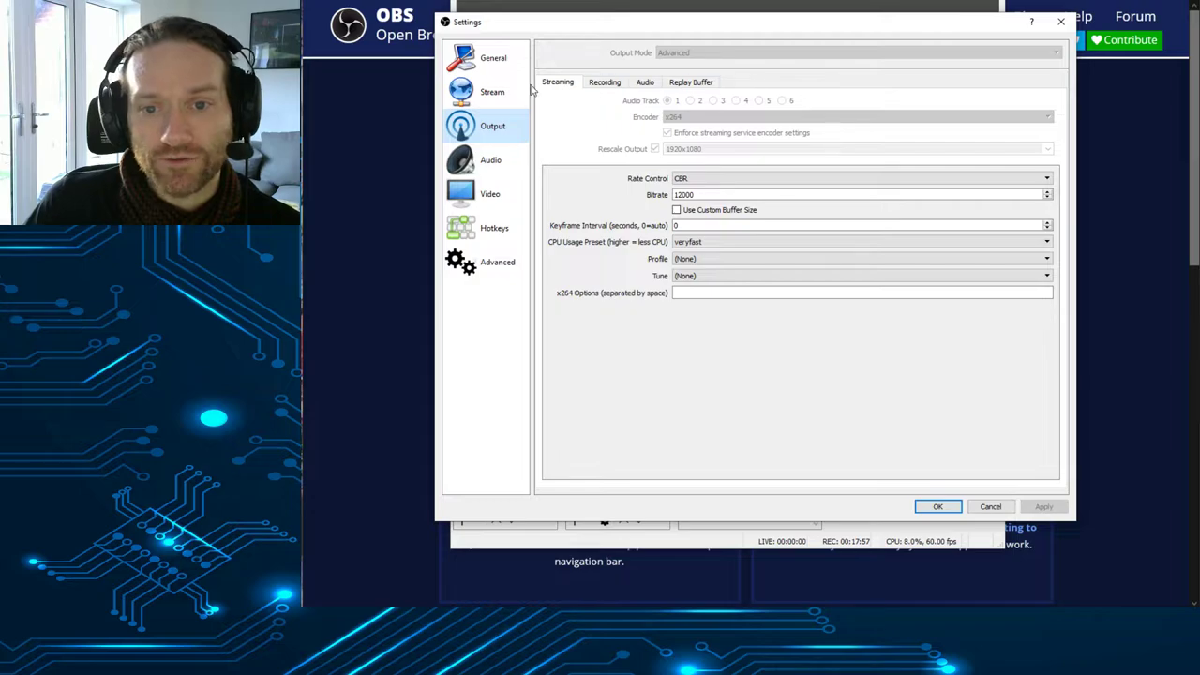
click(608, 84)
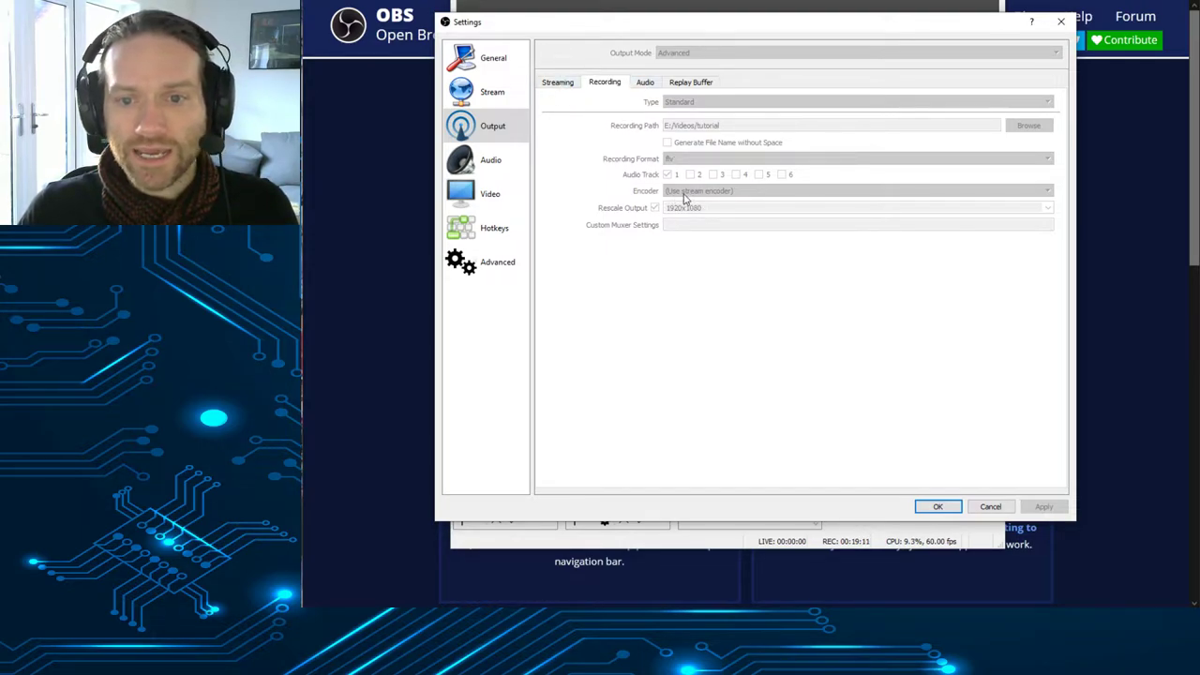
click(563, 83)
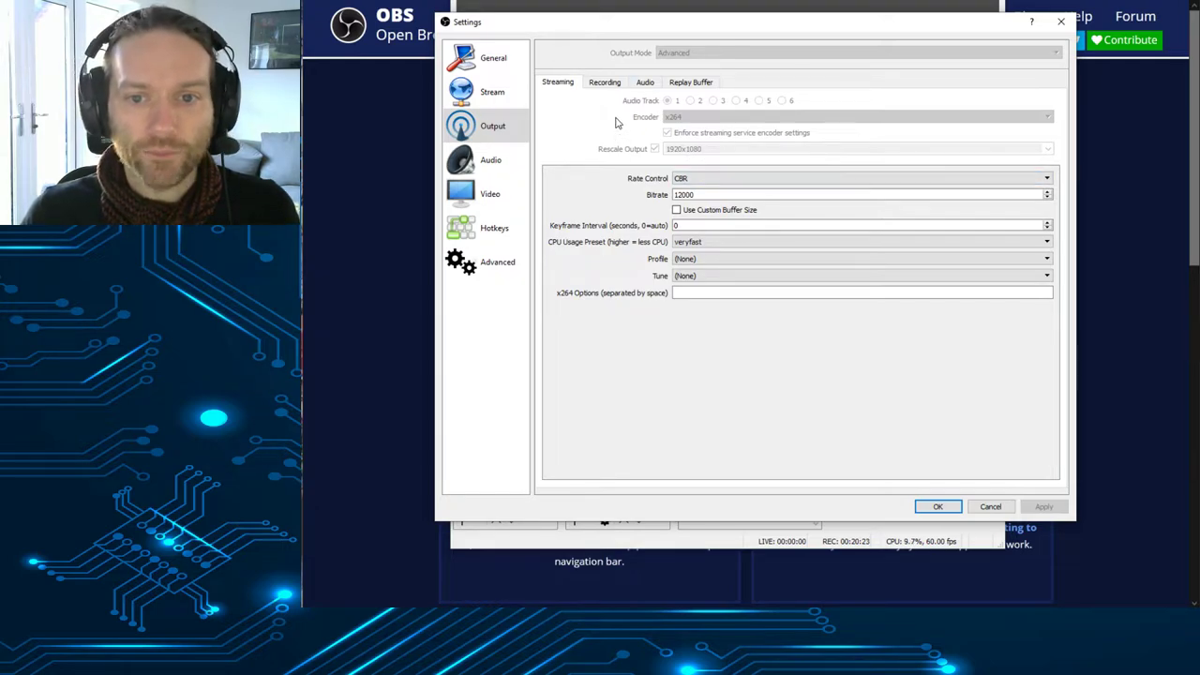
click(646, 84)
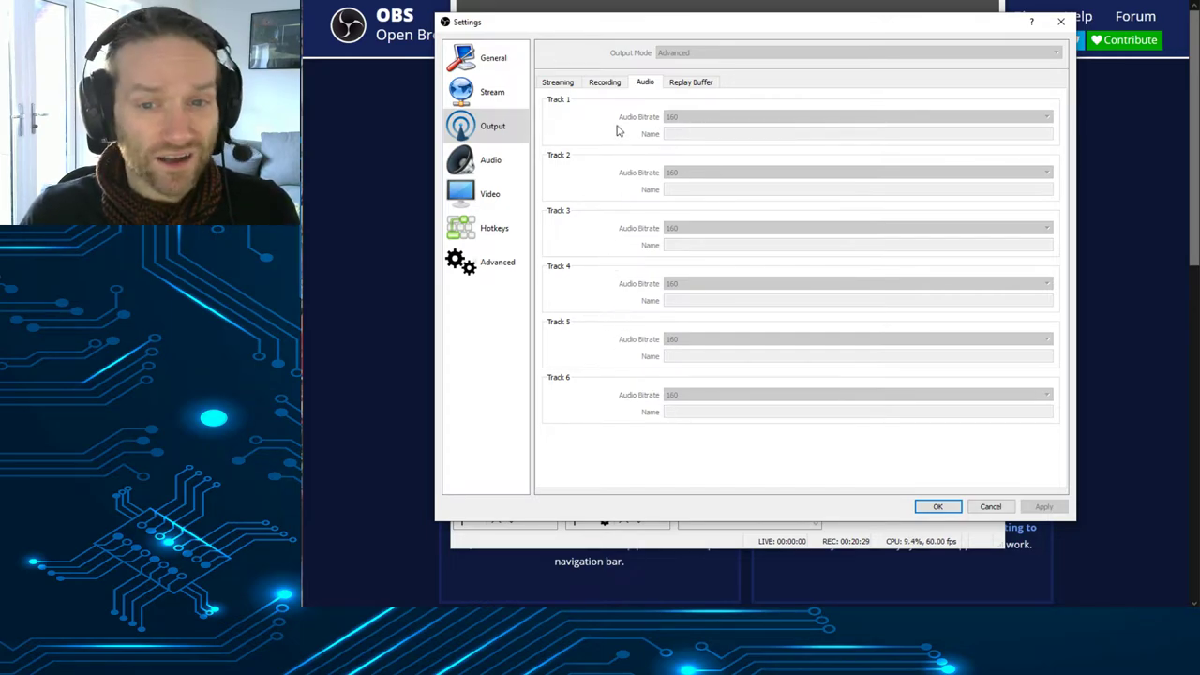
click(690, 83)
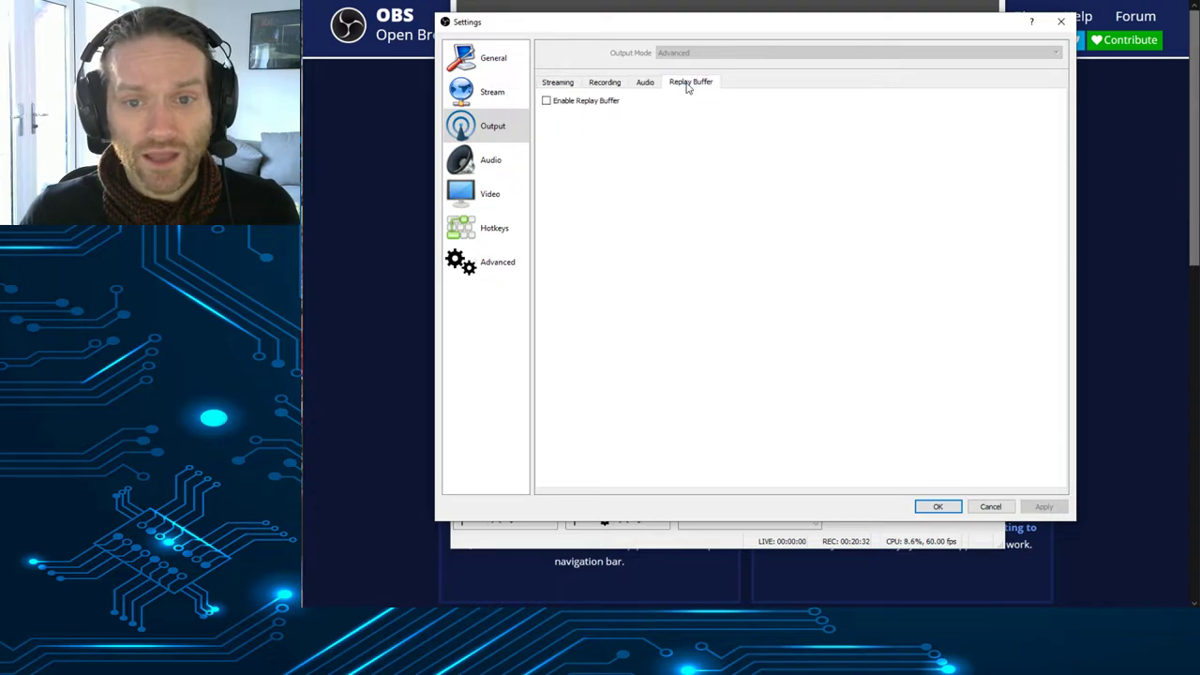
click(555, 83)
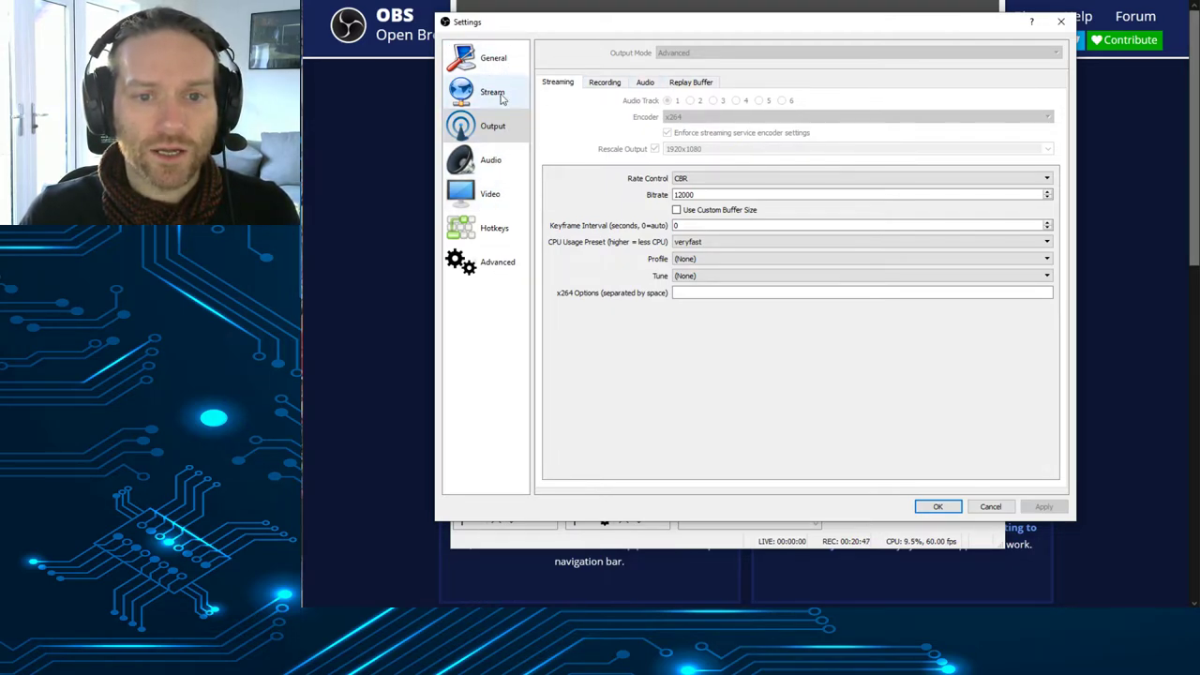
Step: Check the canvas and output resolutions in the video settings against the Windows display resolution, and cancel the settings
click(497, 195)
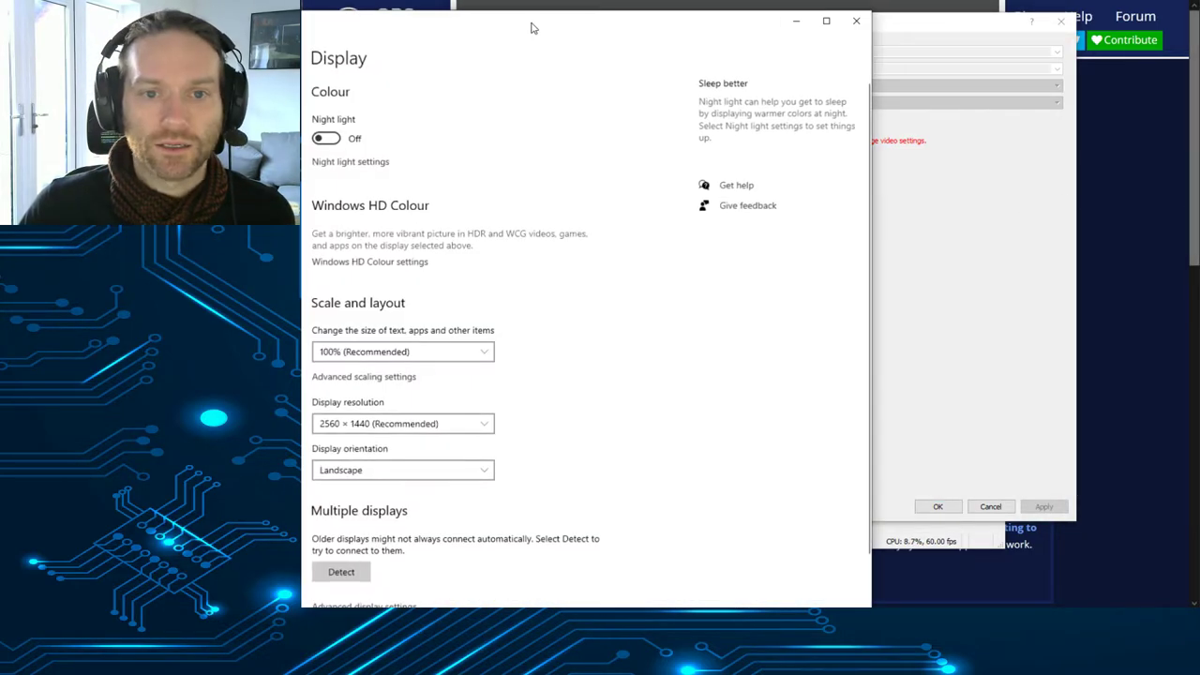
drag(531, 27, 797, 2)
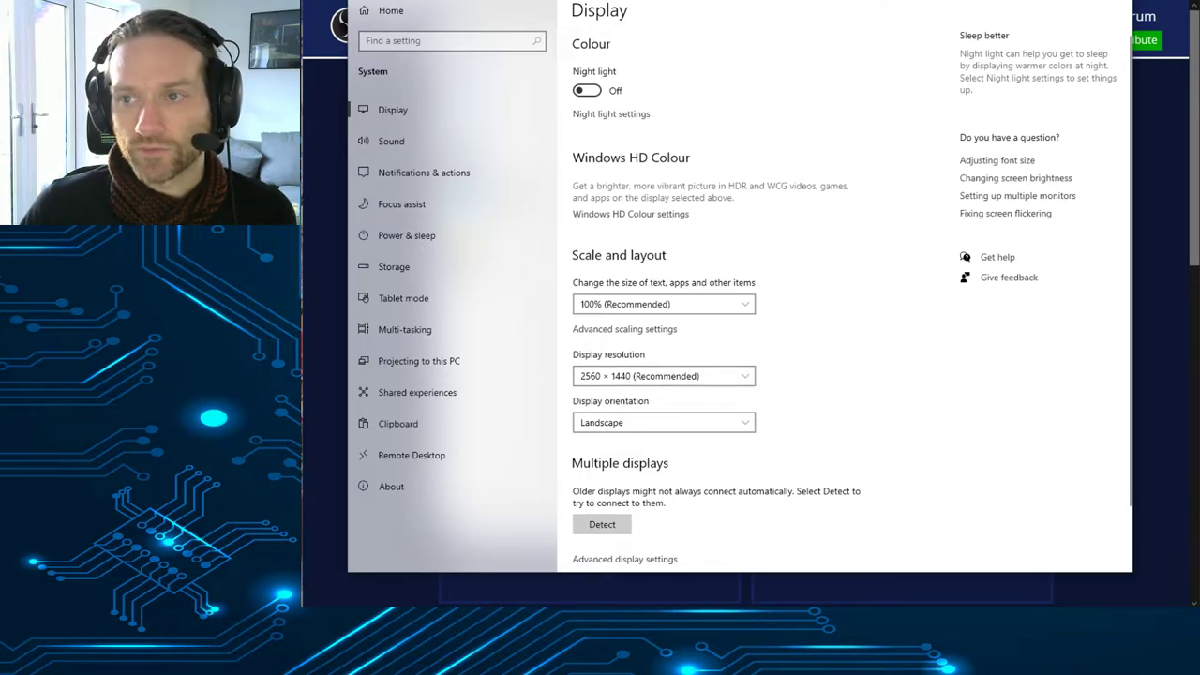
key(alt+F4)
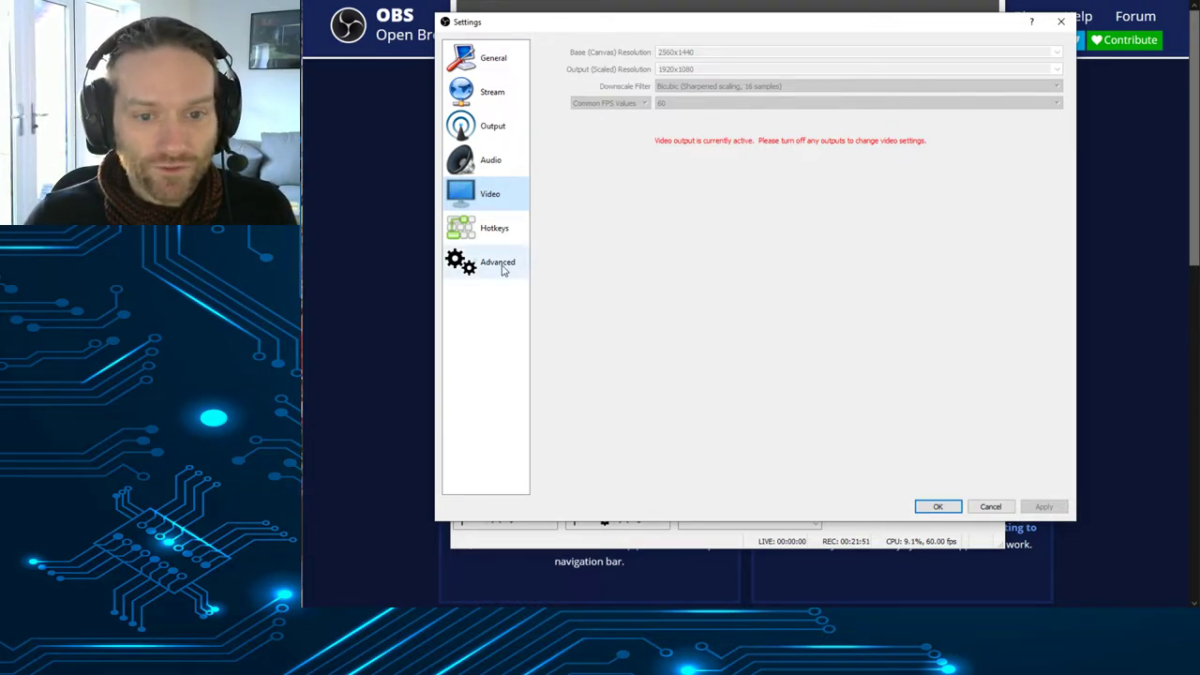
click(493, 60)
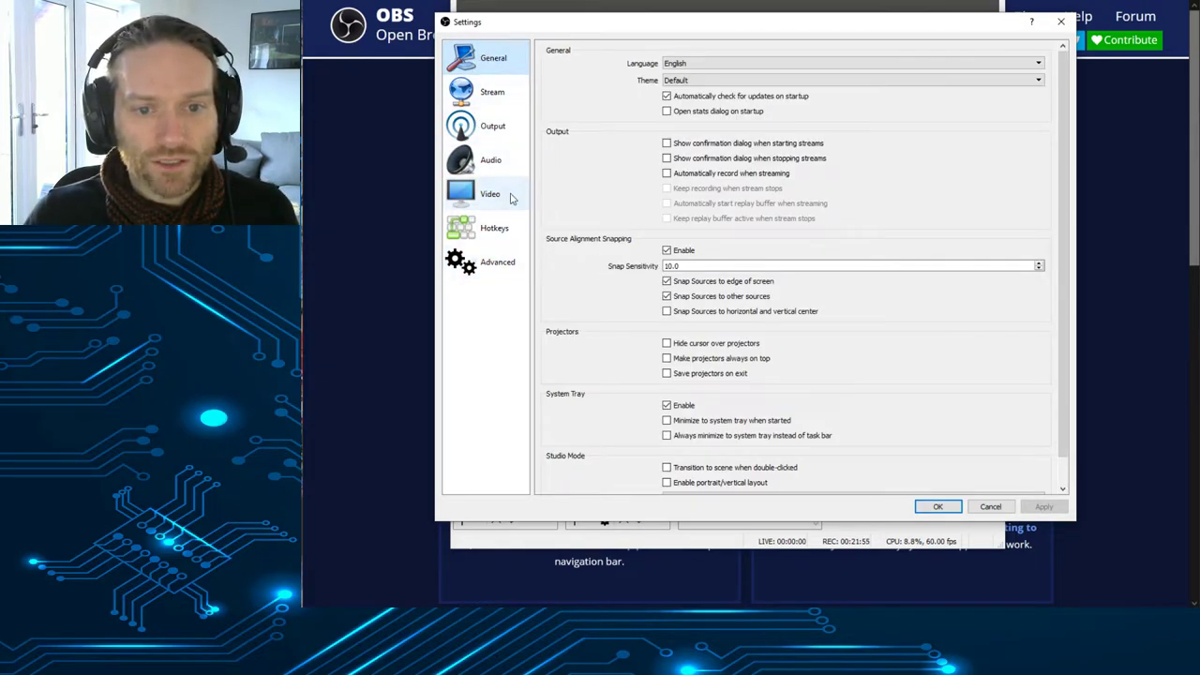
click(992, 507)
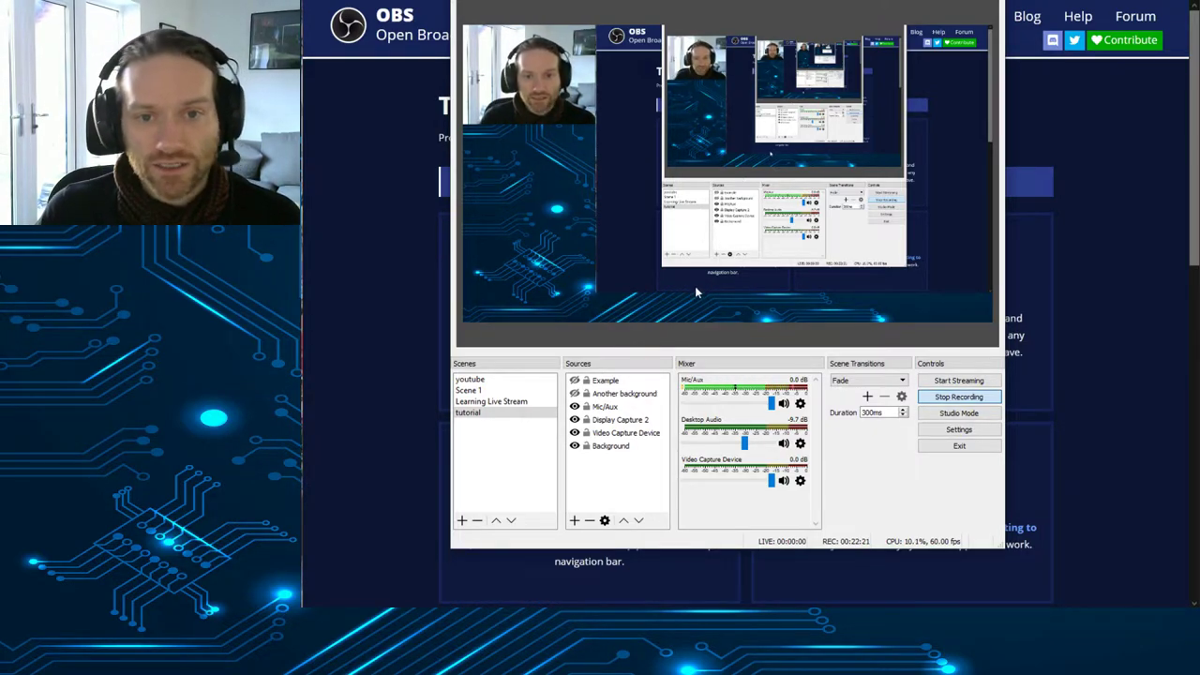
Step: View the recorded files in the tutorial folder on Storage (E:) and close the folder window
click(953, 397)
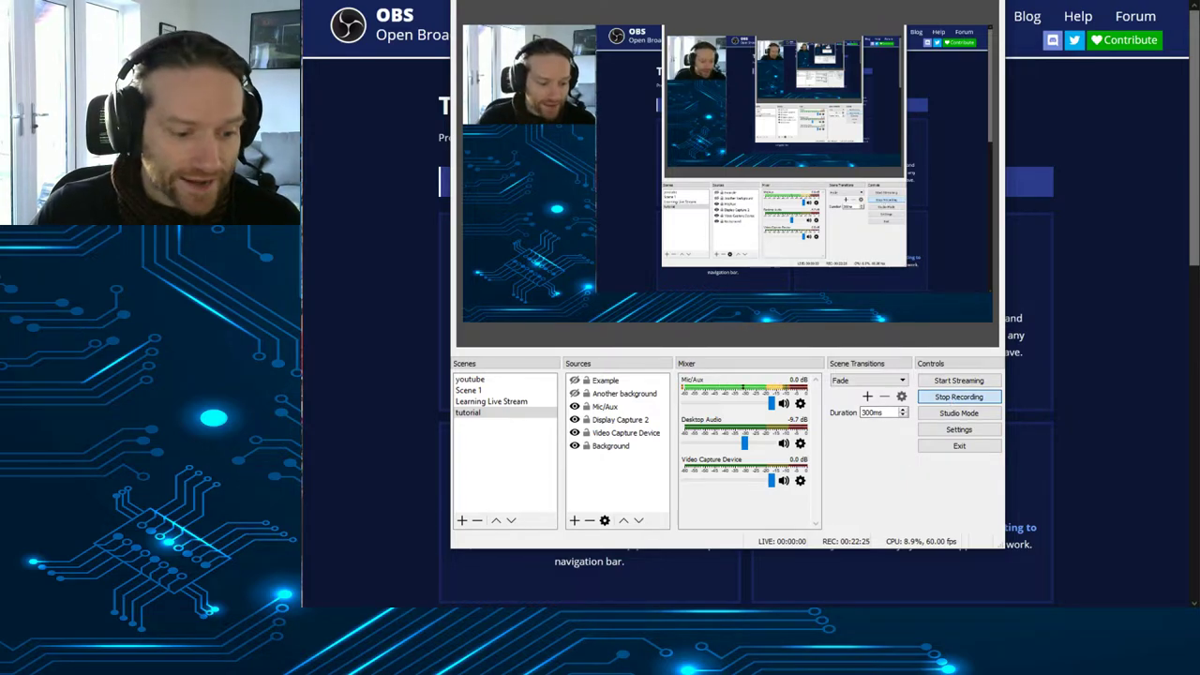
drag(1084, 204, 722, 32)
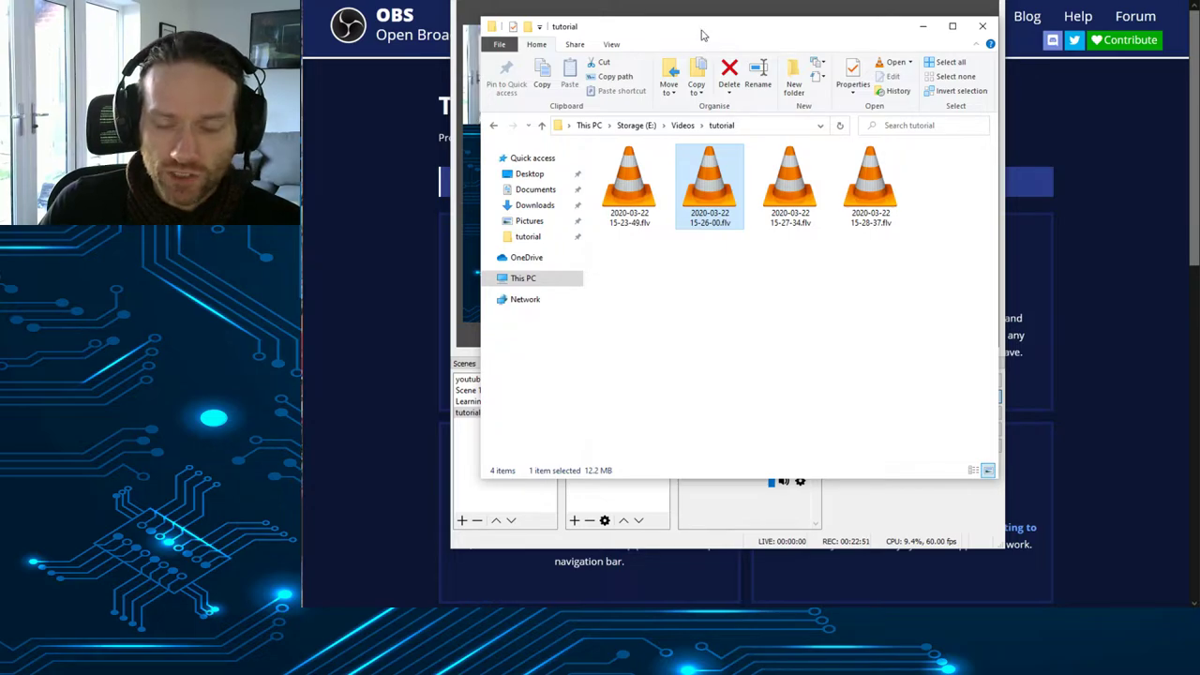
drag(698, 35, 627, 146)
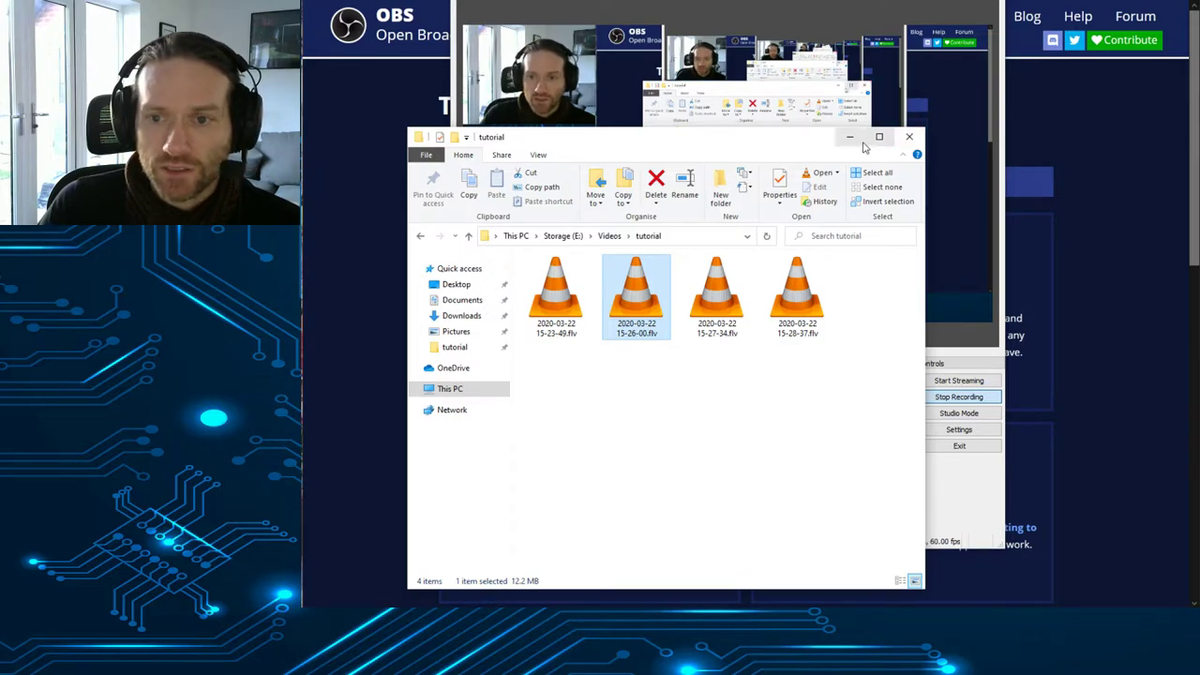
click(910, 138)
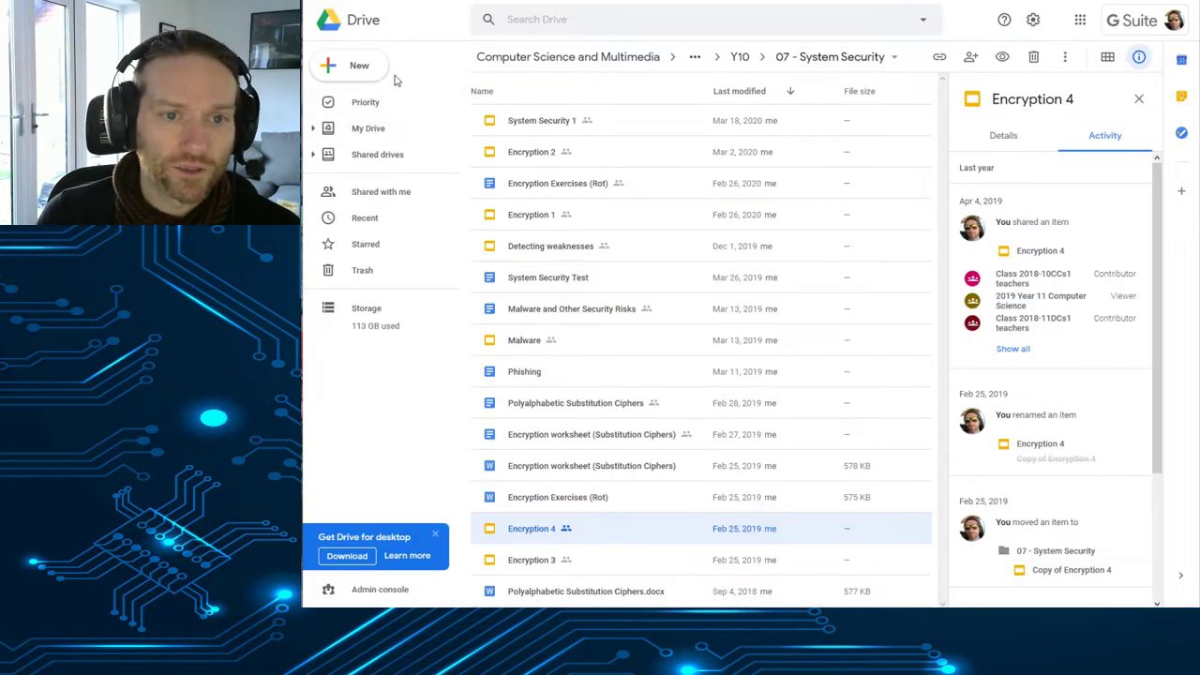
Step: Switch to Google Drive and open the Computer Science and Multimedia shared drive
click(369, 154)
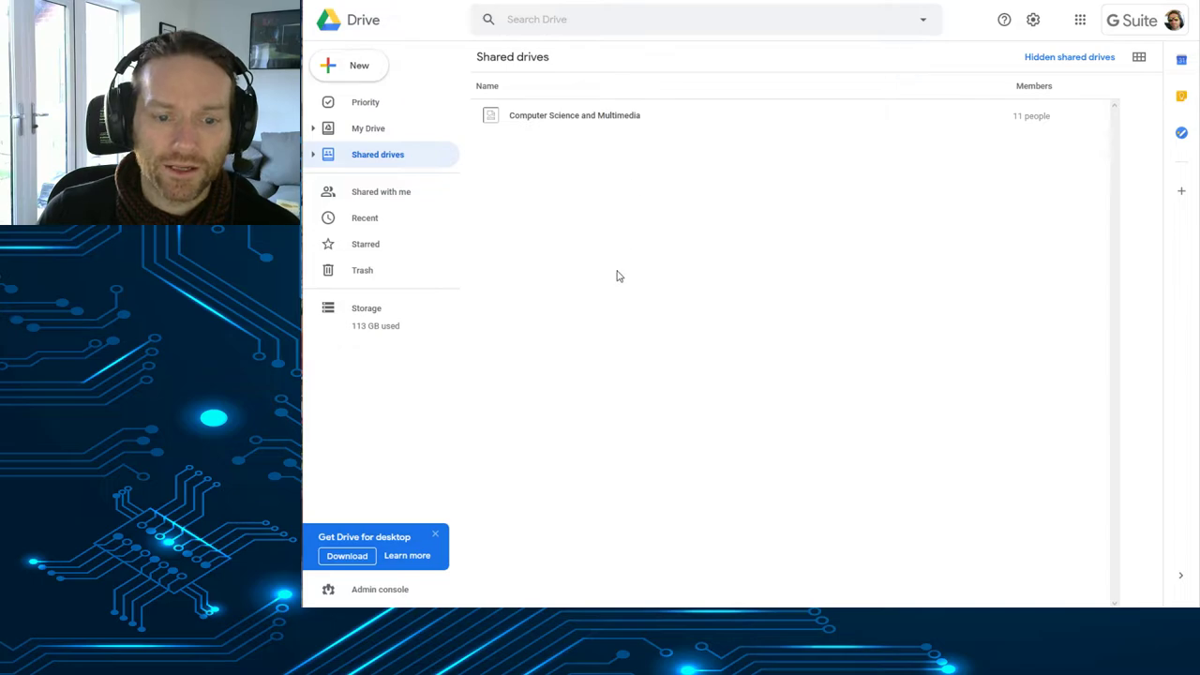
click(574, 121)
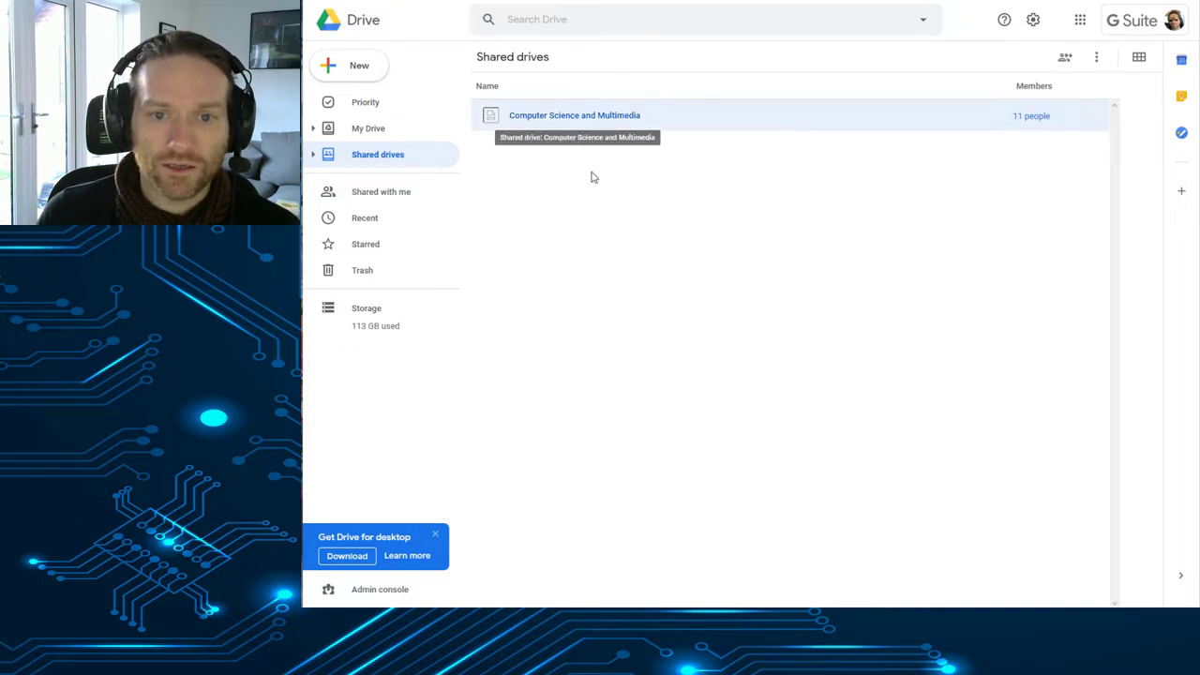
key(Return)
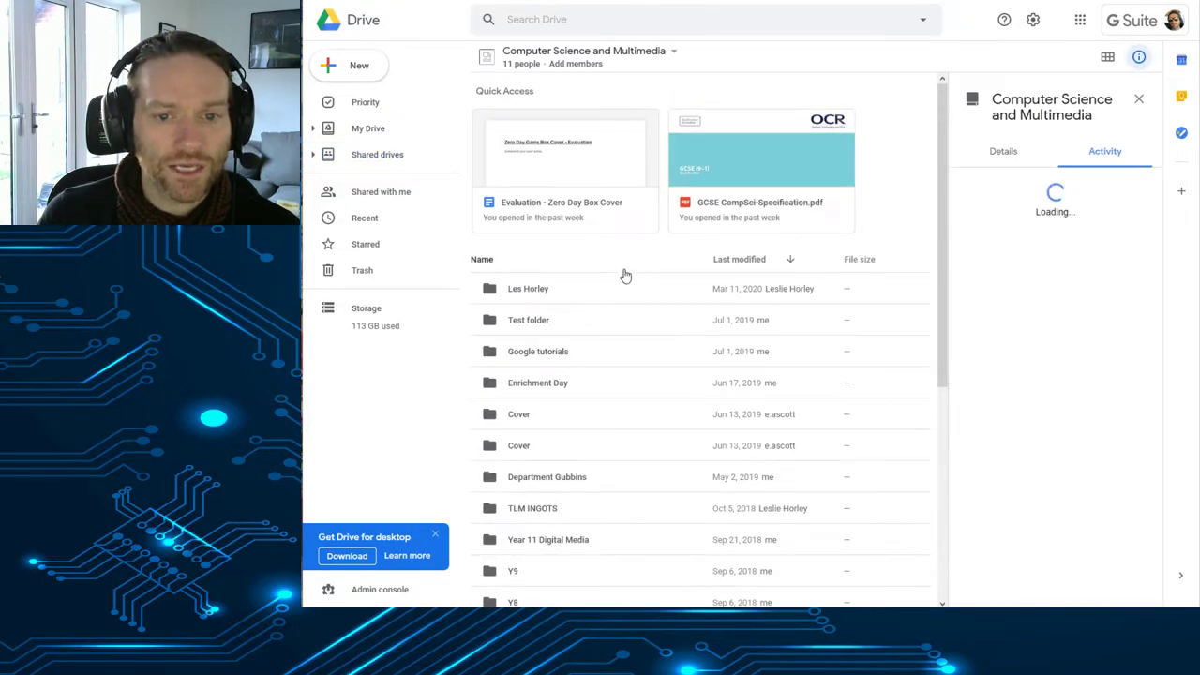
click(333, 66)
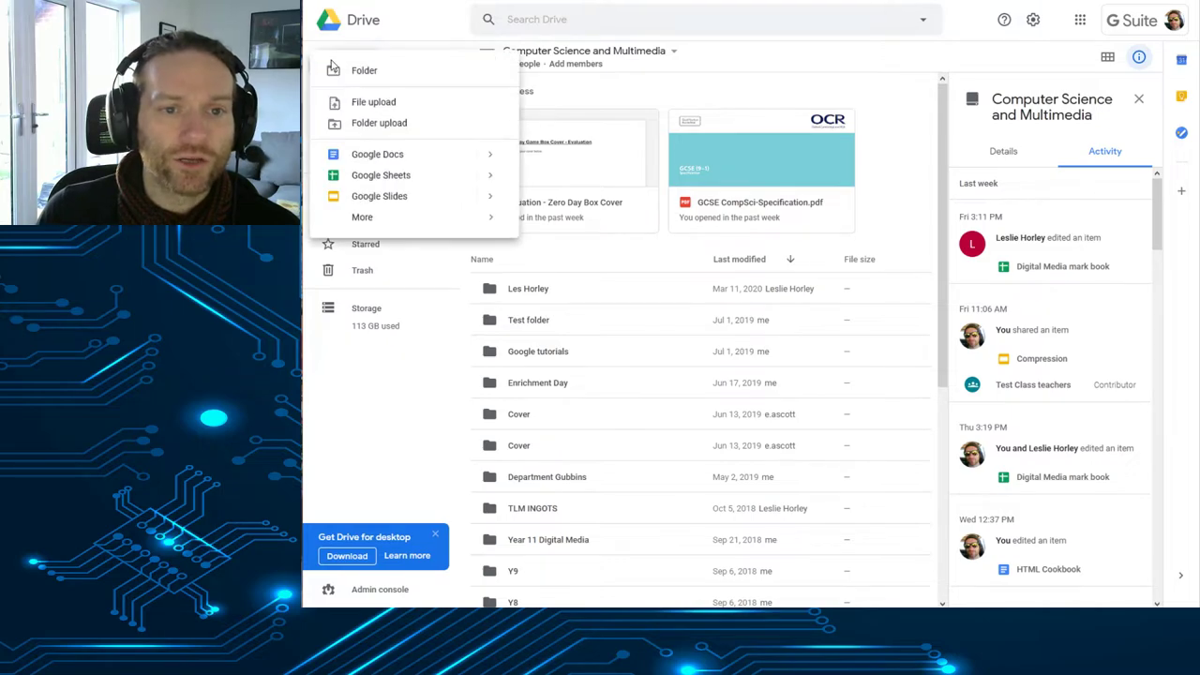
click(385, 106)
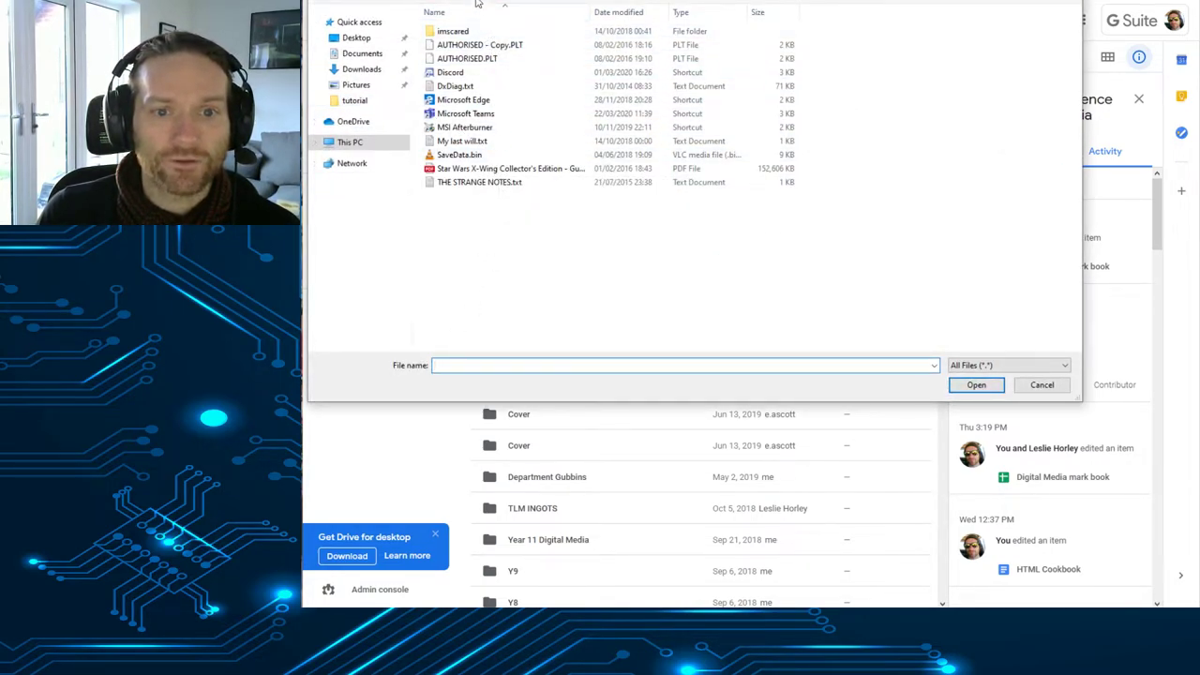
click(355, 101)
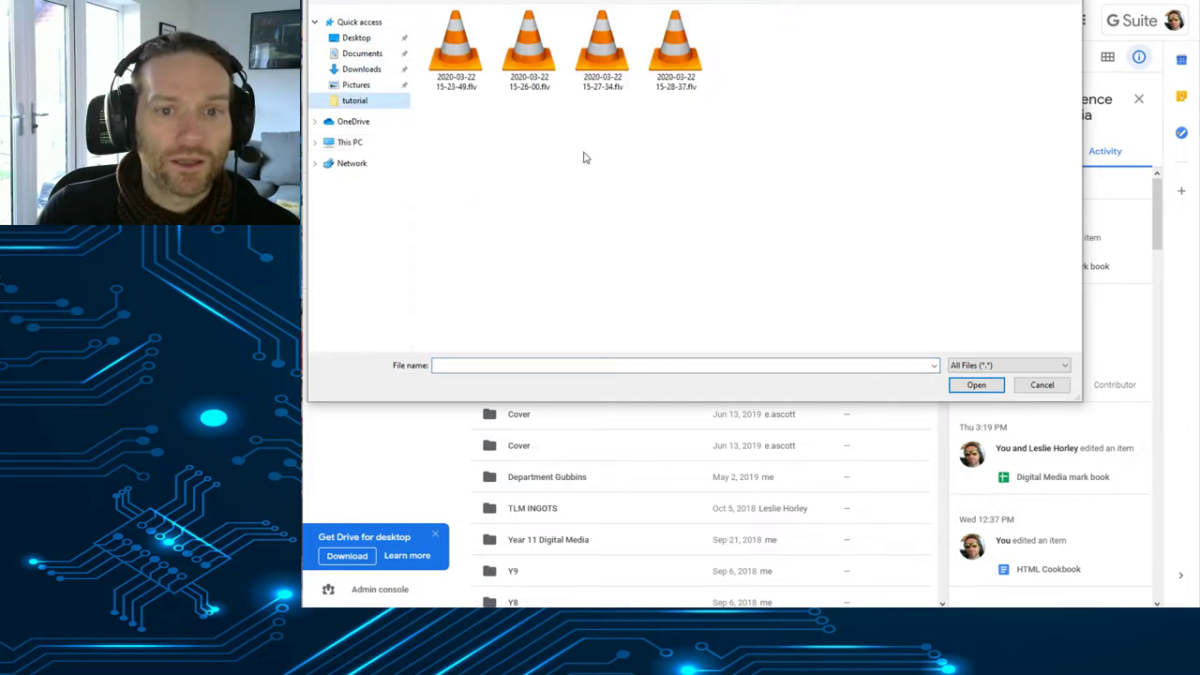
double_click(457, 57)
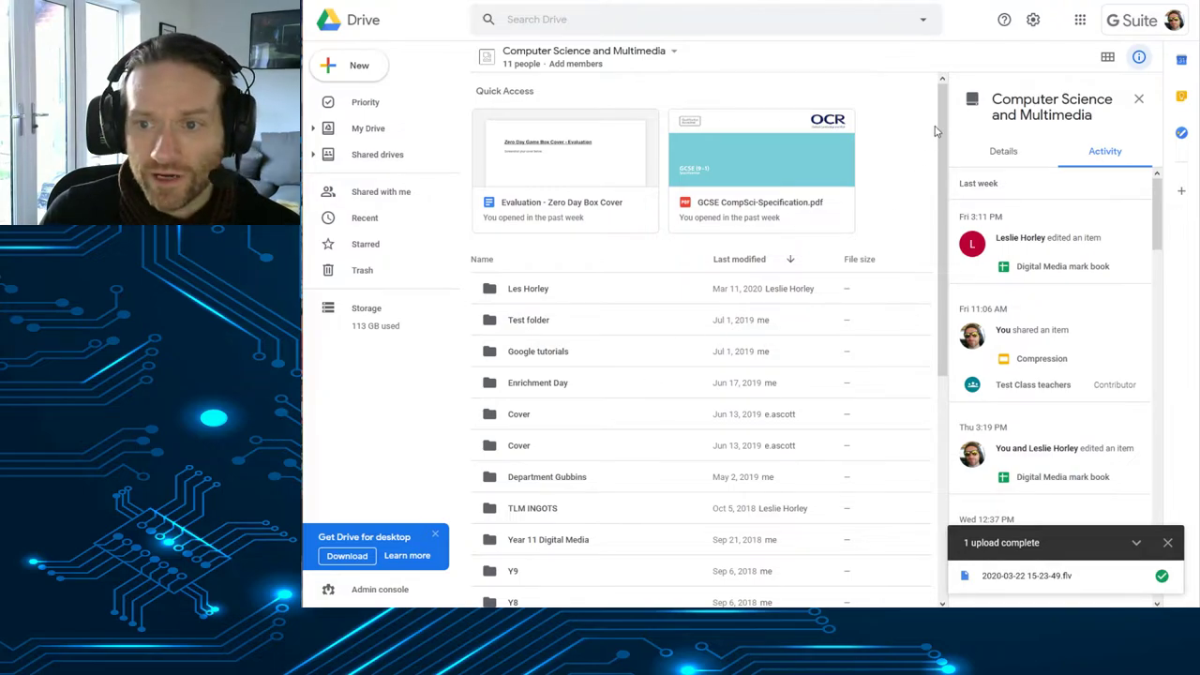
drag(942, 115, 969, 380)
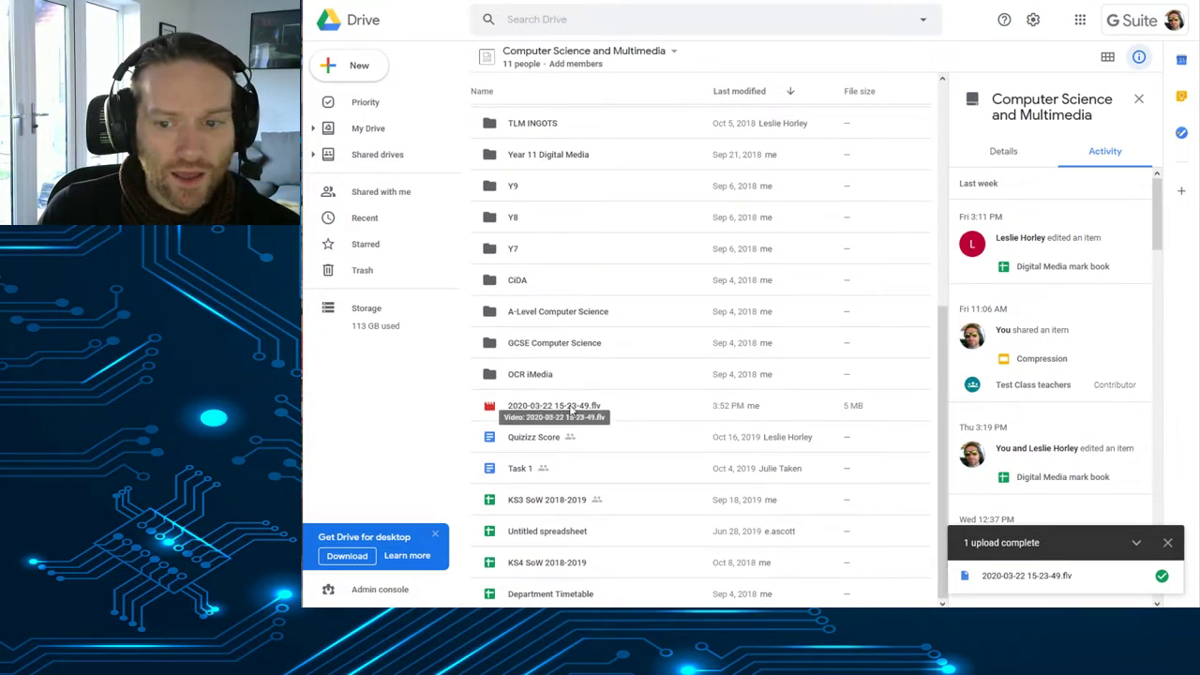
click(535, 406)
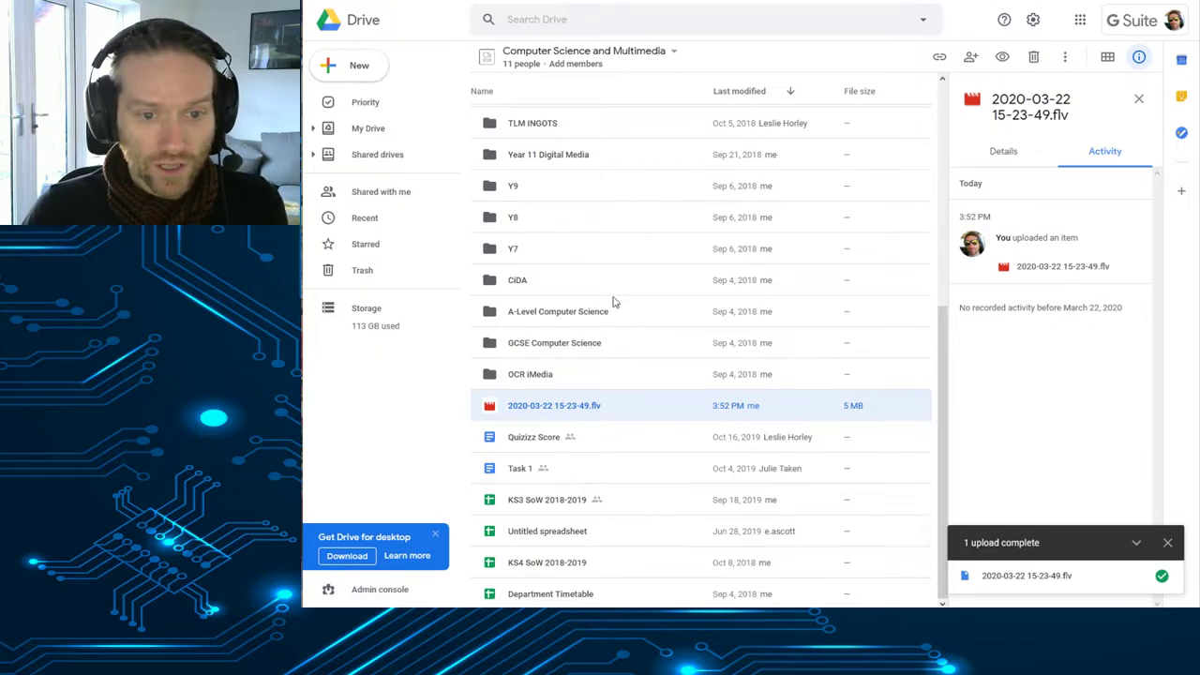
key(alt+Tab)
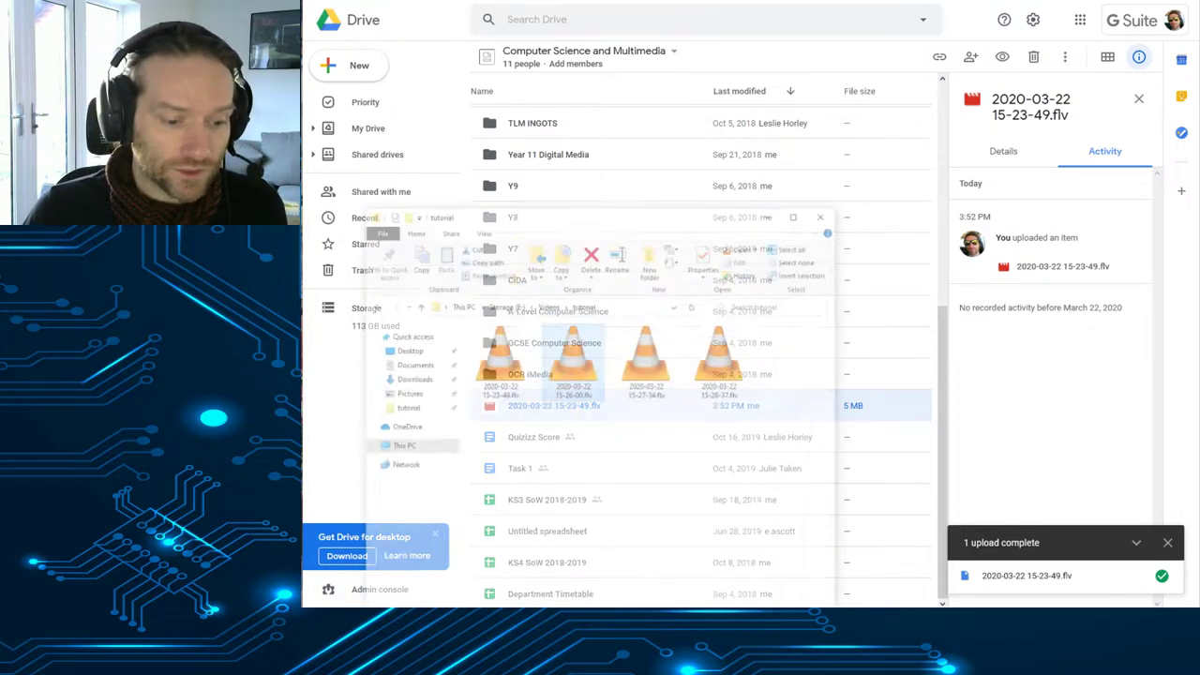
drag(616, 130, 969, 0)
drag(903, 117, 560, 448)
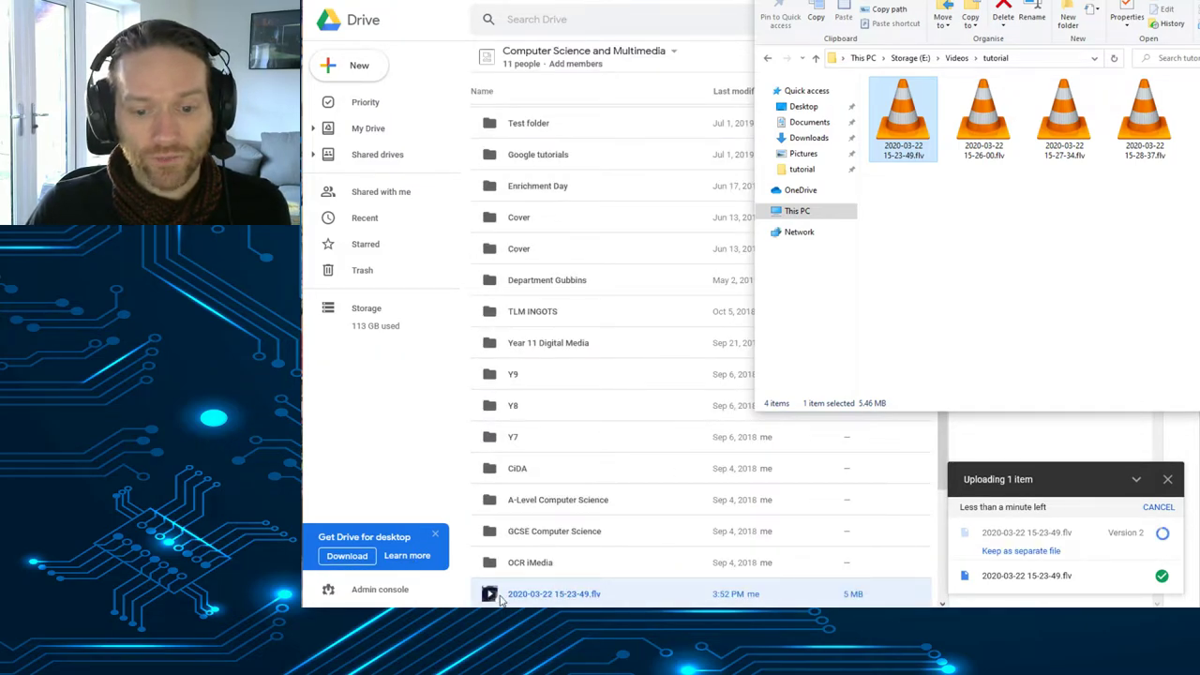
click(536, 597)
double_click(537, 597)
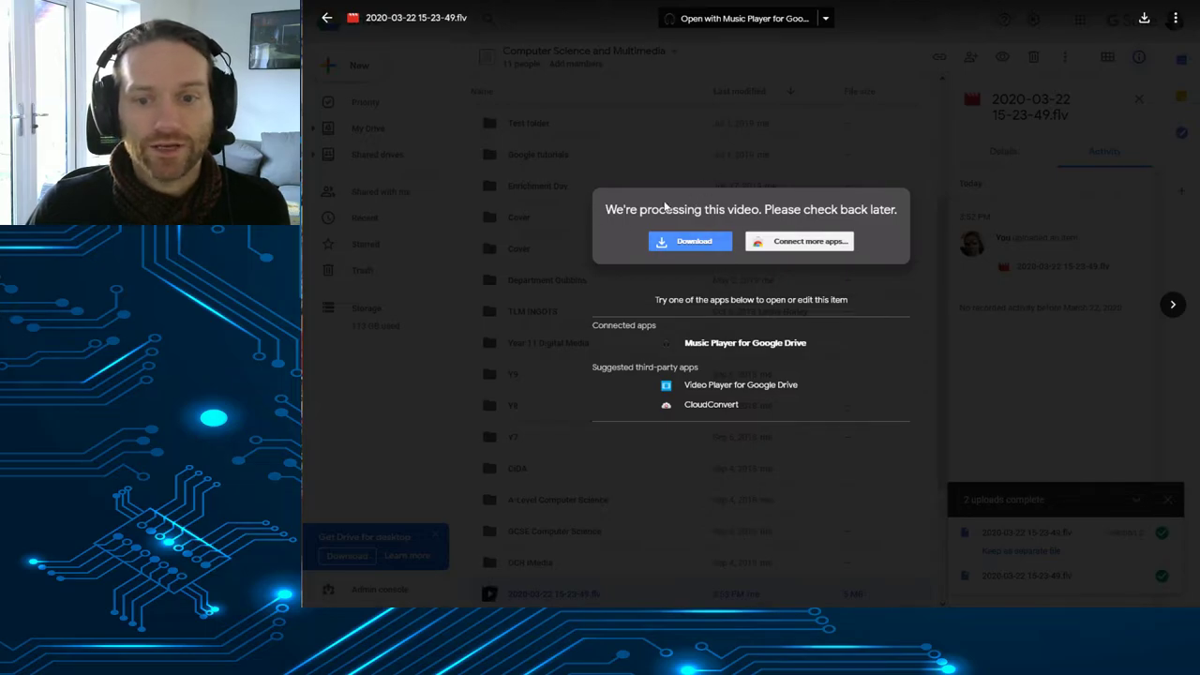
click(922, 246)
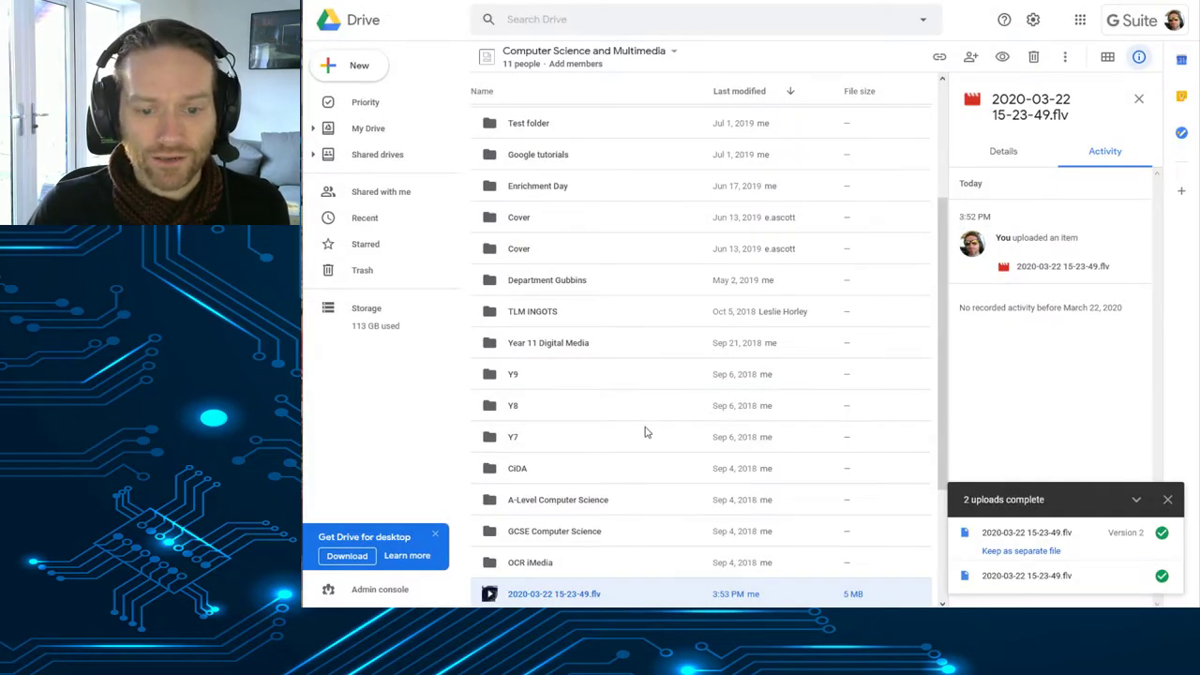
scroll(645, 429, up, 2)
scroll(614, 410, down, 3)
scroll(615, 413, down, 3)
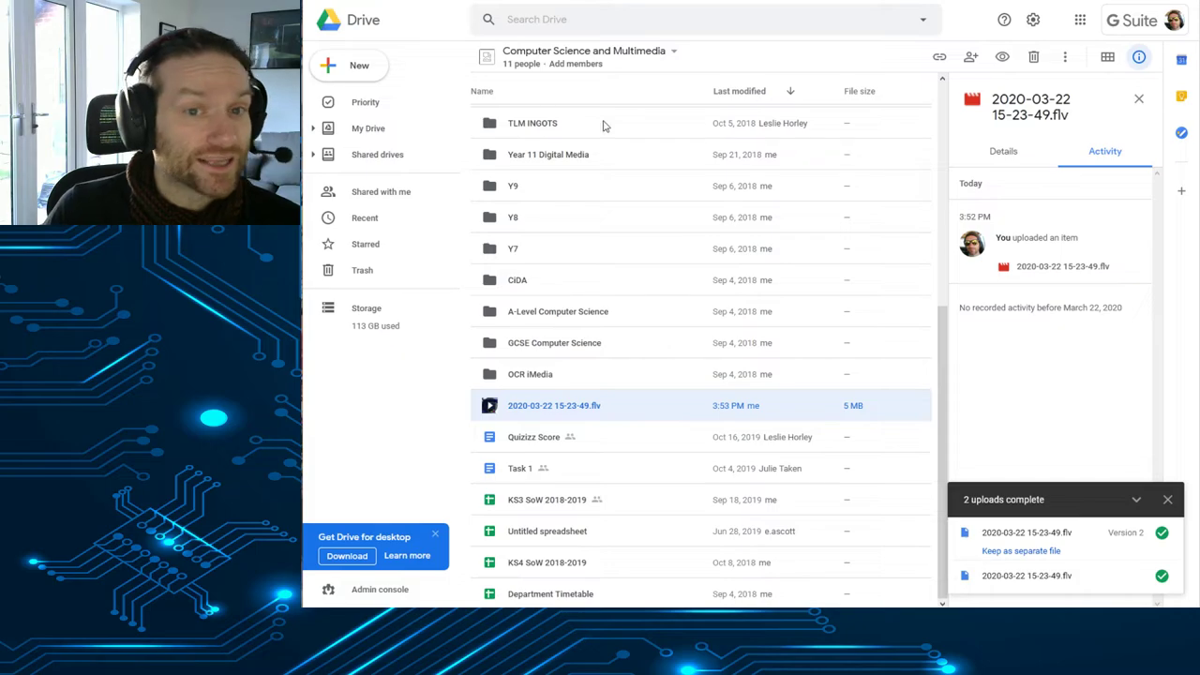
Step: Switch to OBS Studio, review the streaming service and server options in the stream settings, and cancel the settings
key(ctrl+Tab)
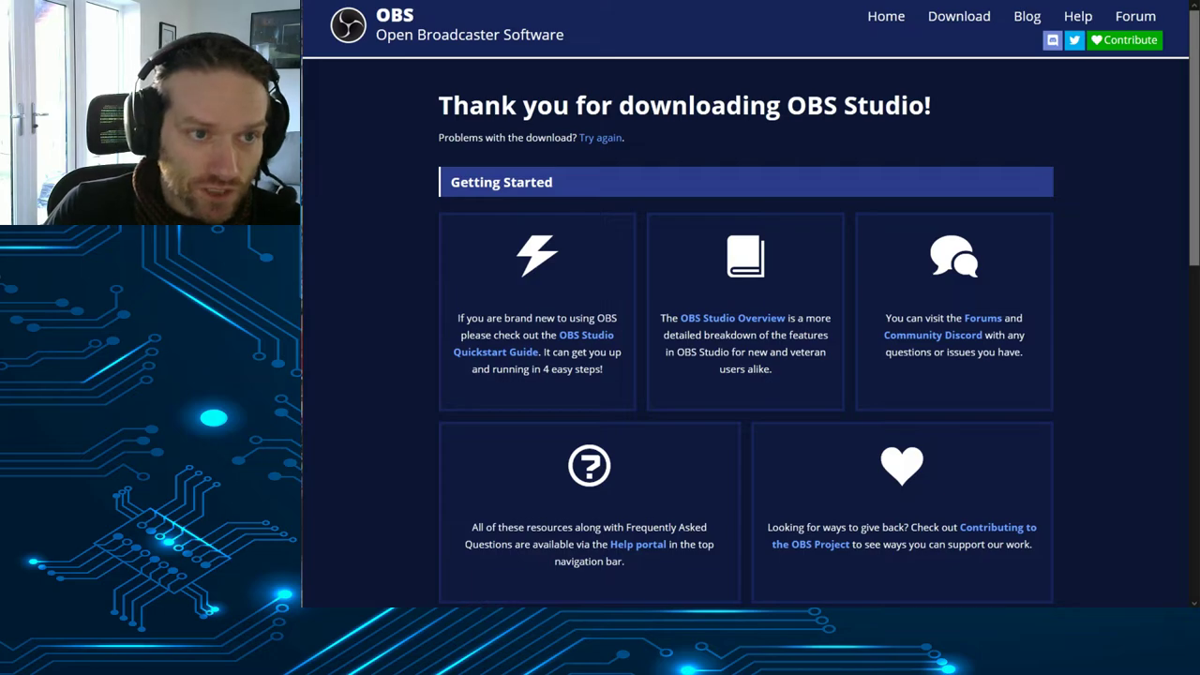
key(alt+Tab)
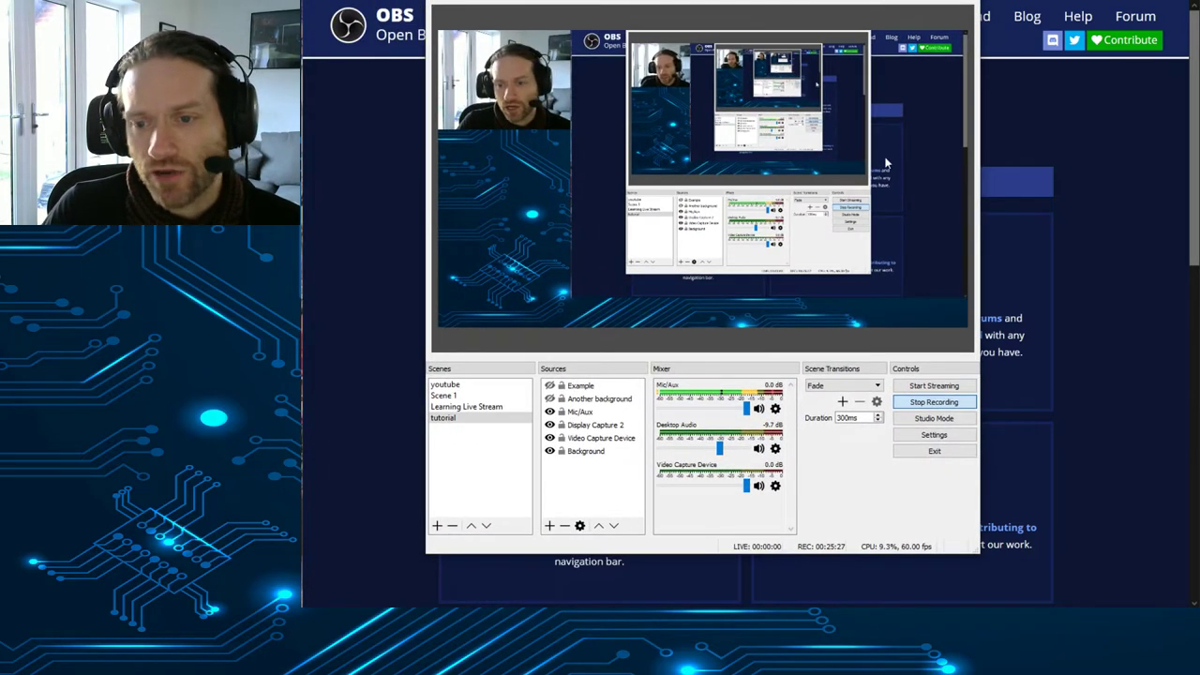
click(935, 436)
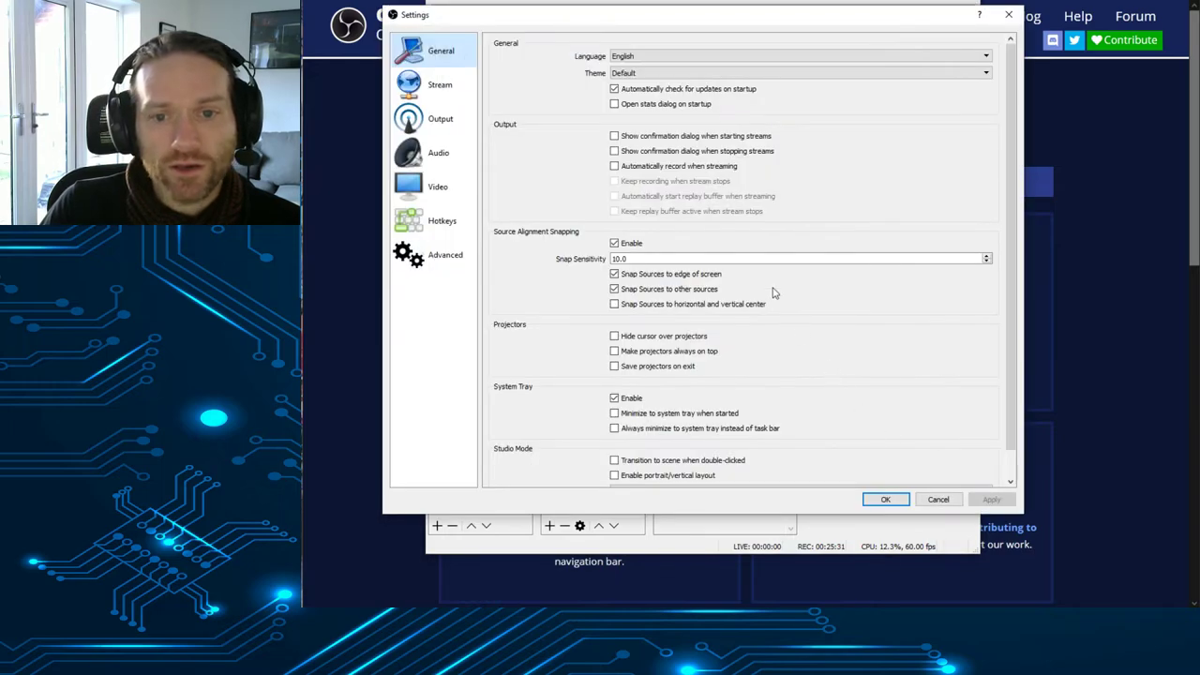
click(458, 86)
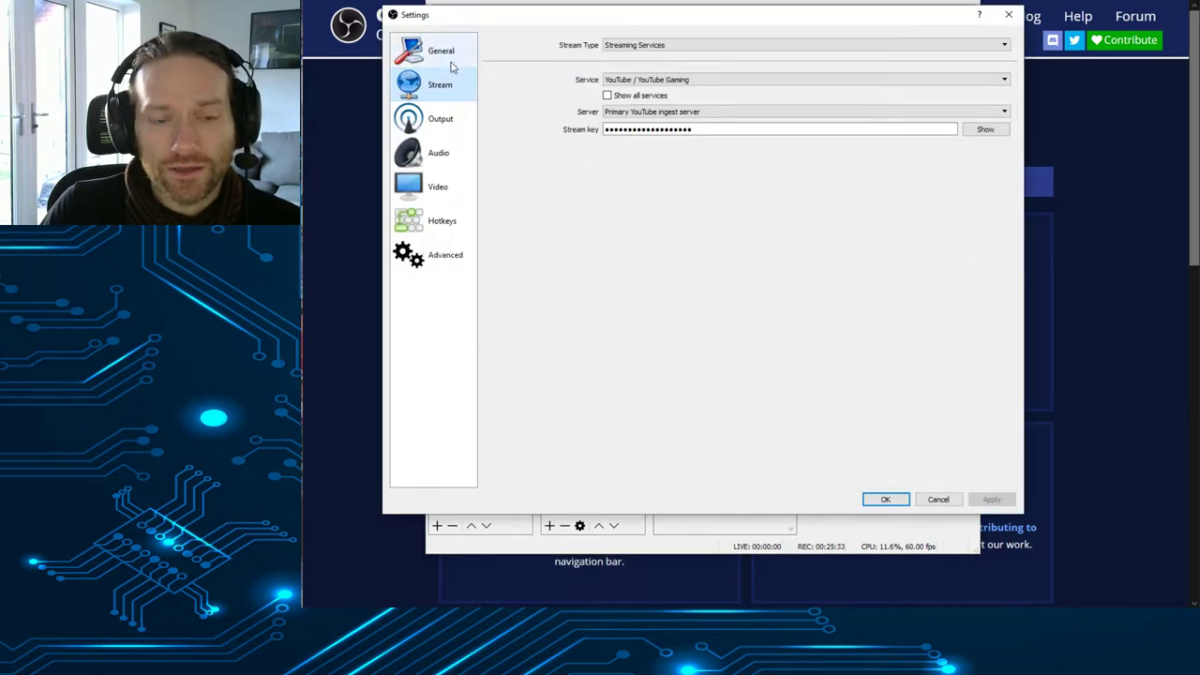
click(626, 82)
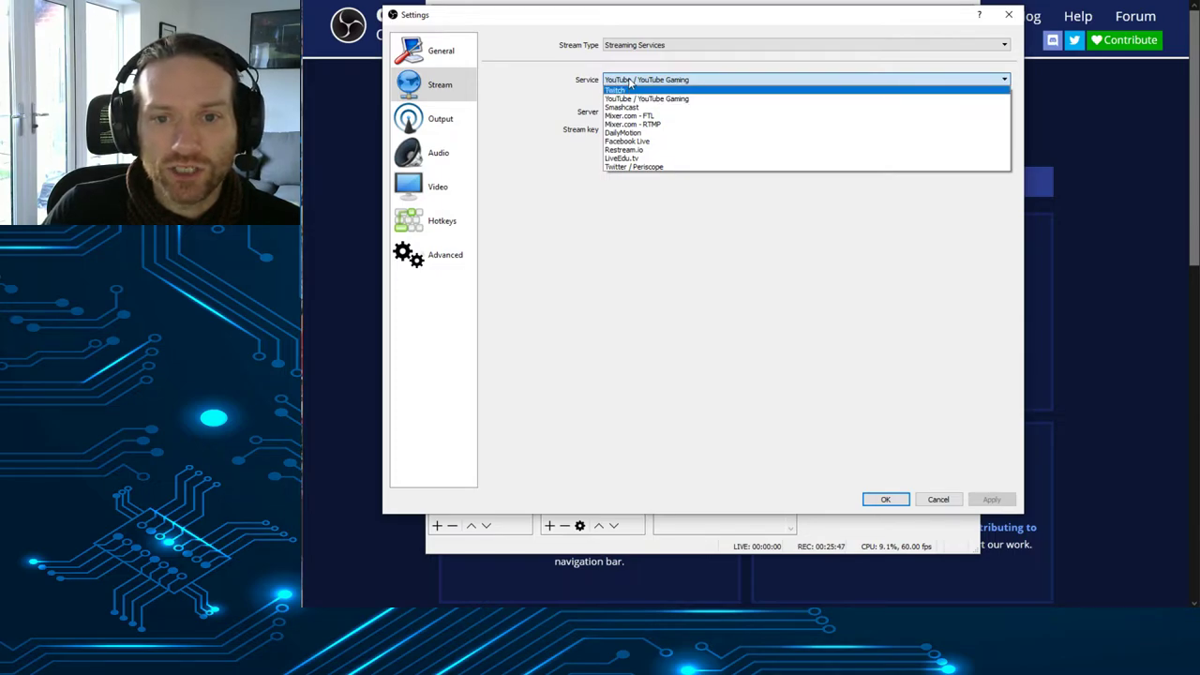
click(675, 80)
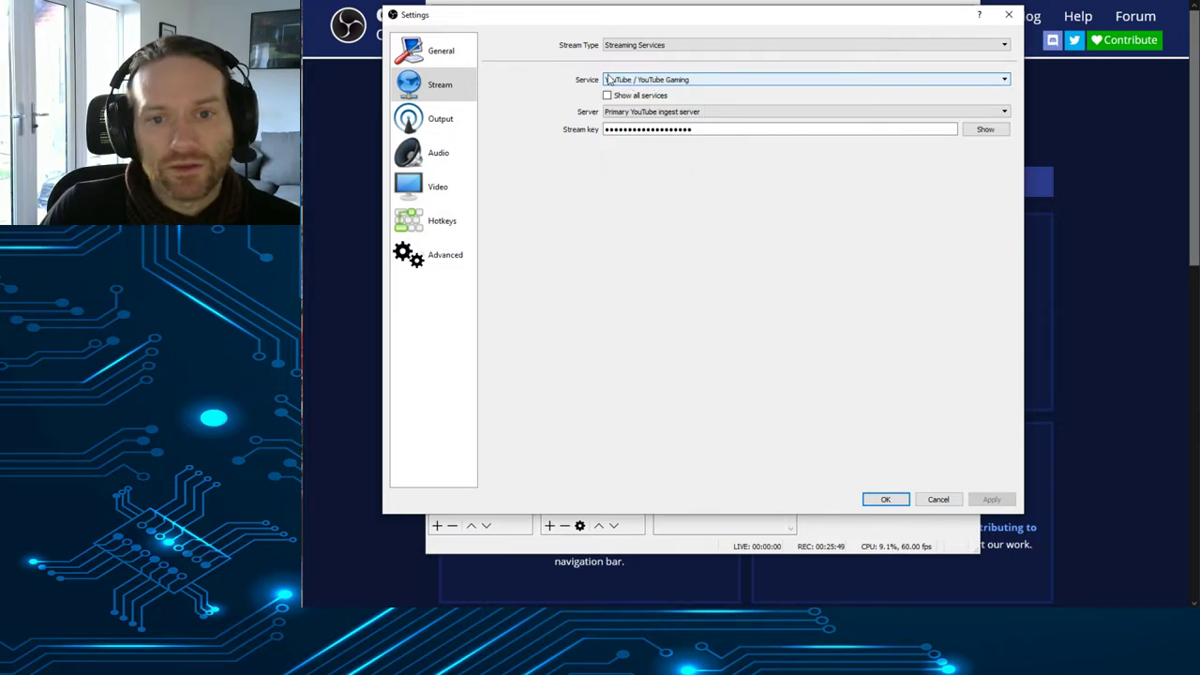
click(638, 112)
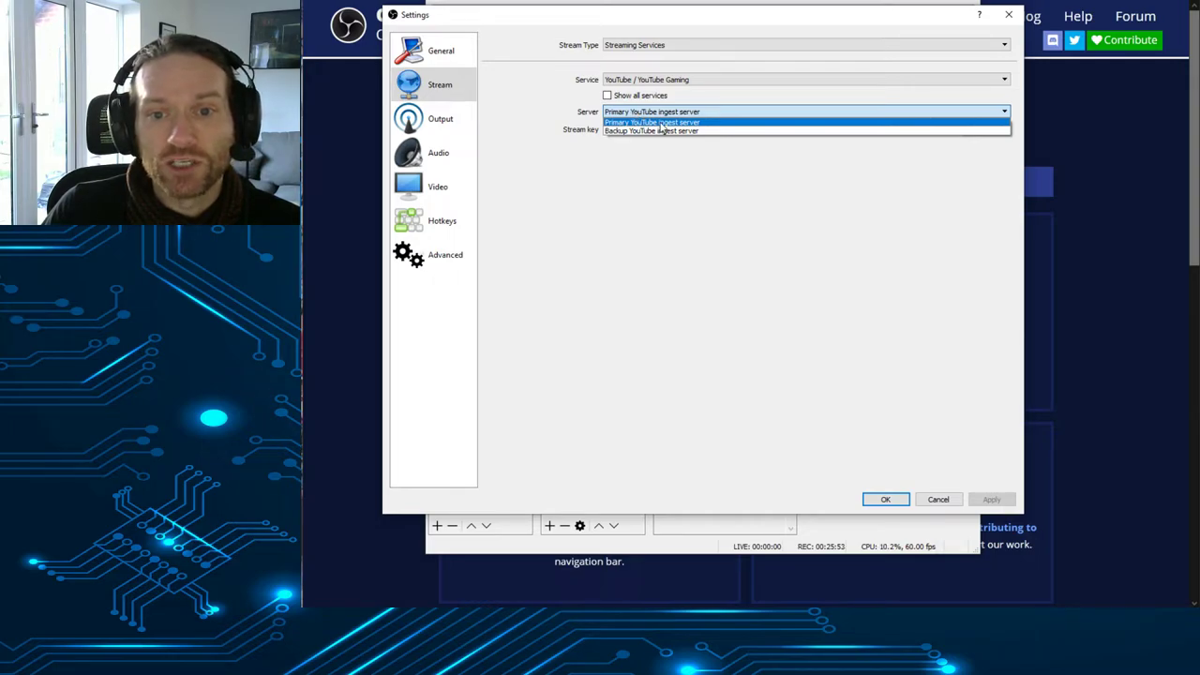
click(660, 123)
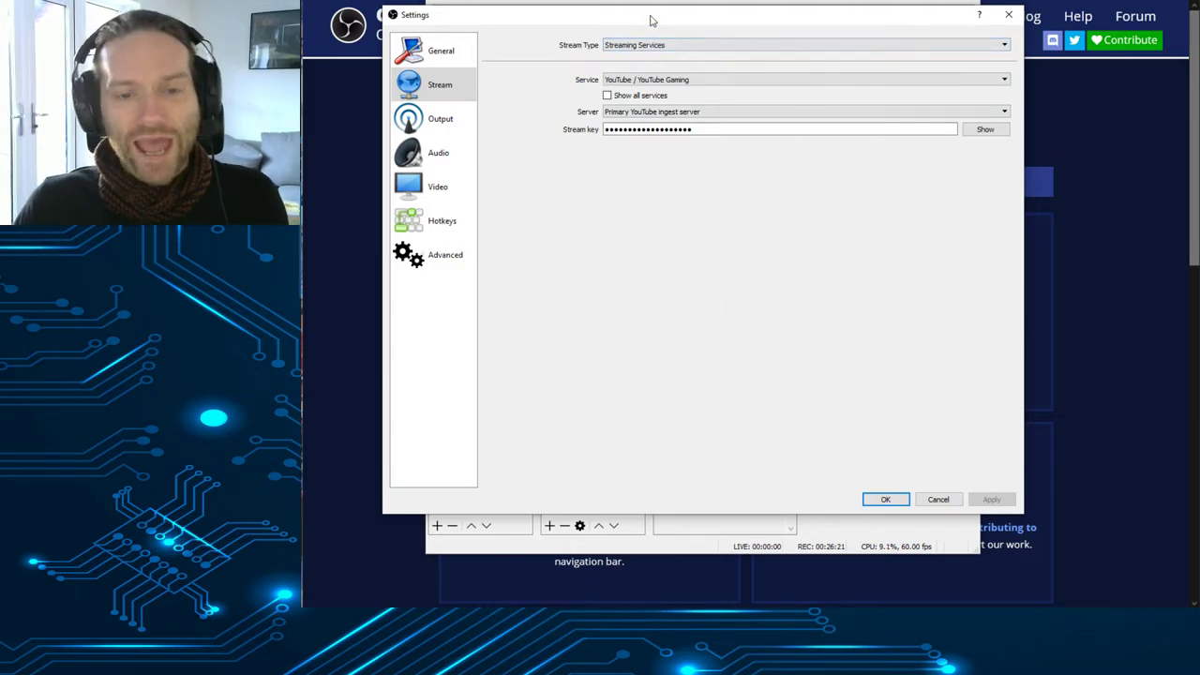
click(939, 500)
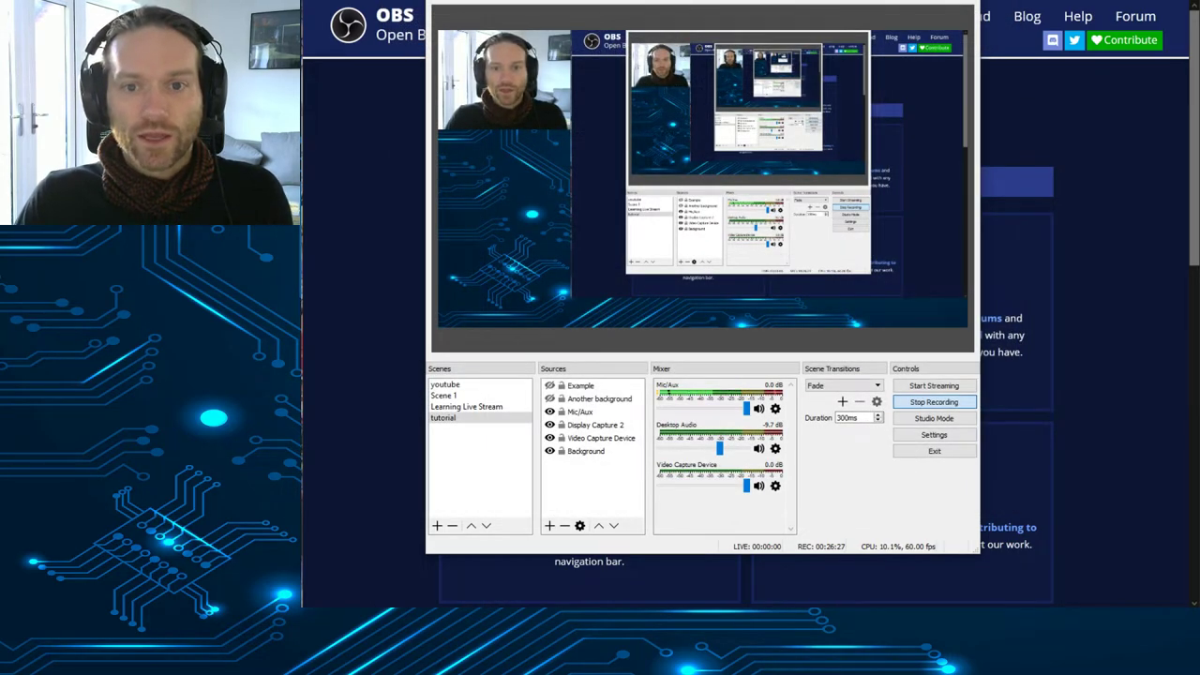
Step: Switch to YouTube, go live and begin a new stream instead of copying the last used settings
drag(678, 19, 0, 54)
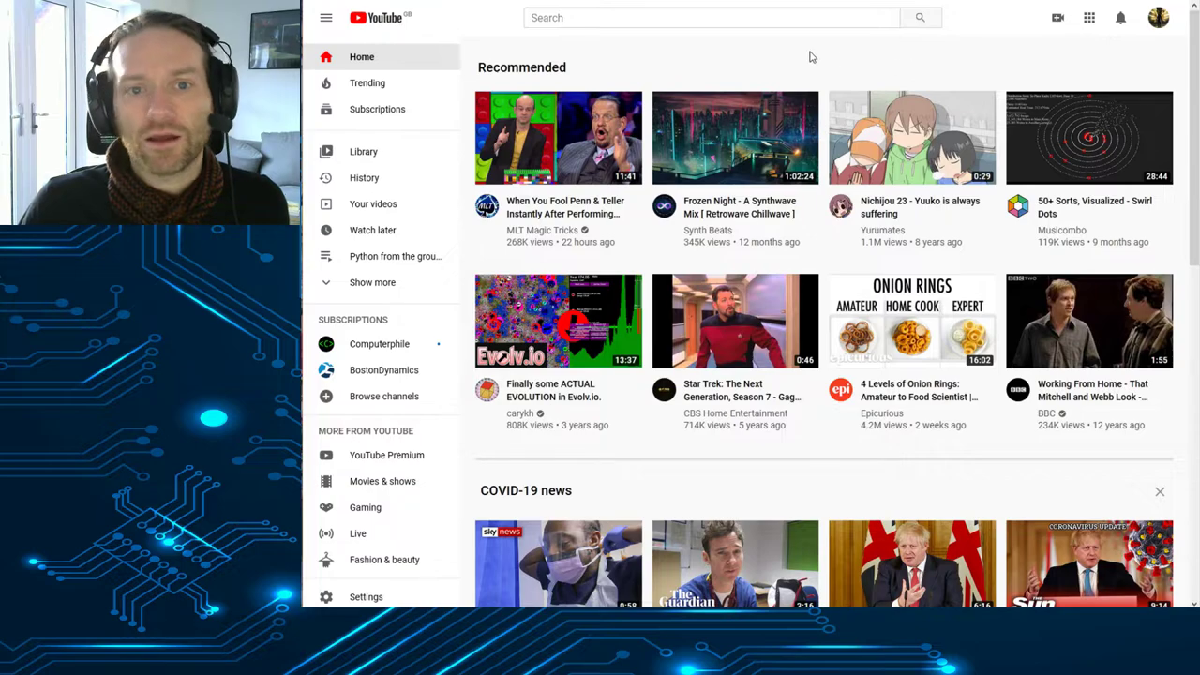
click(361, 58)
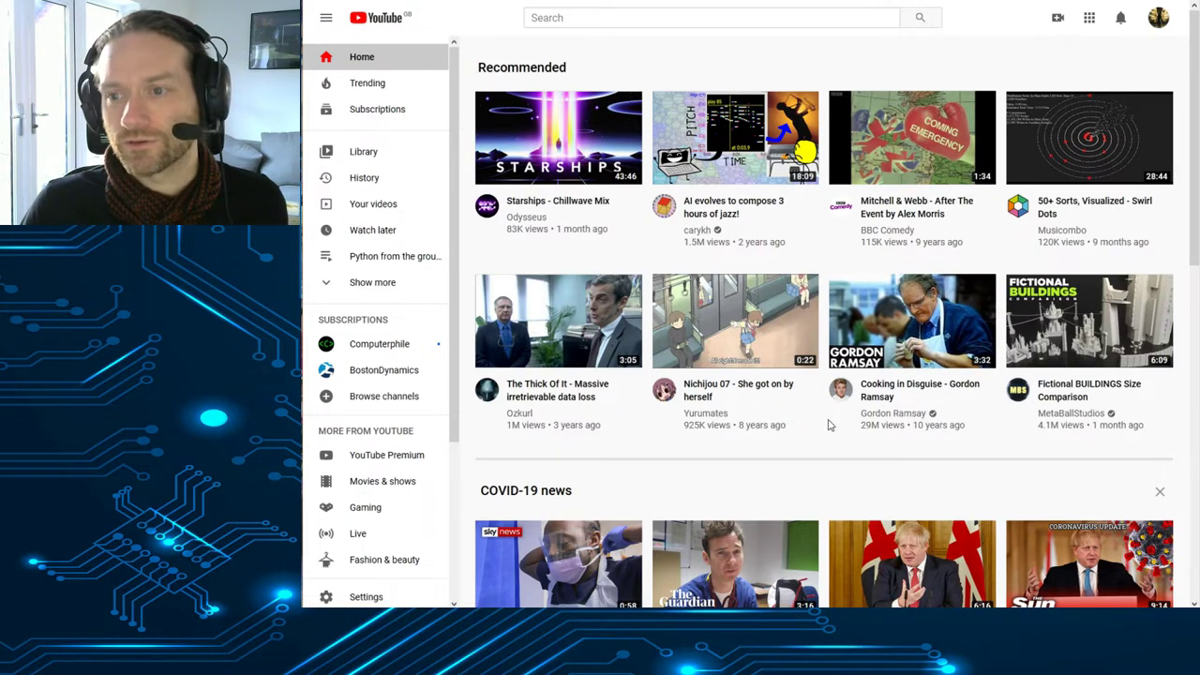
click(1058, 20)
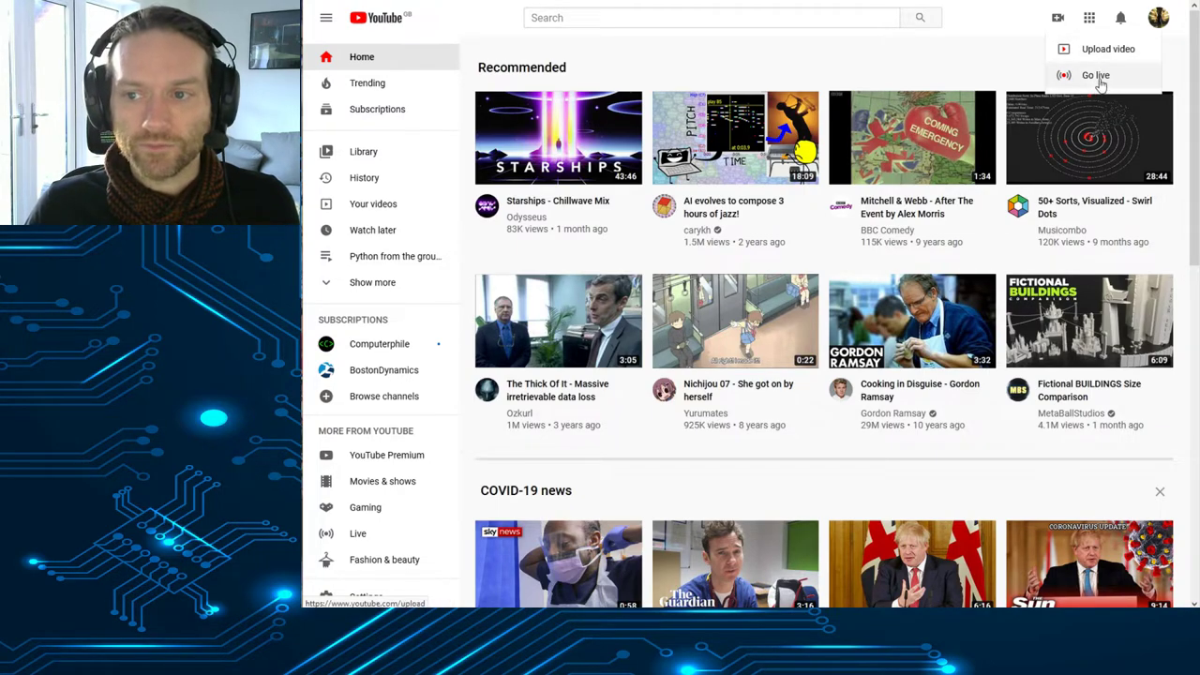
click(1094, 77)
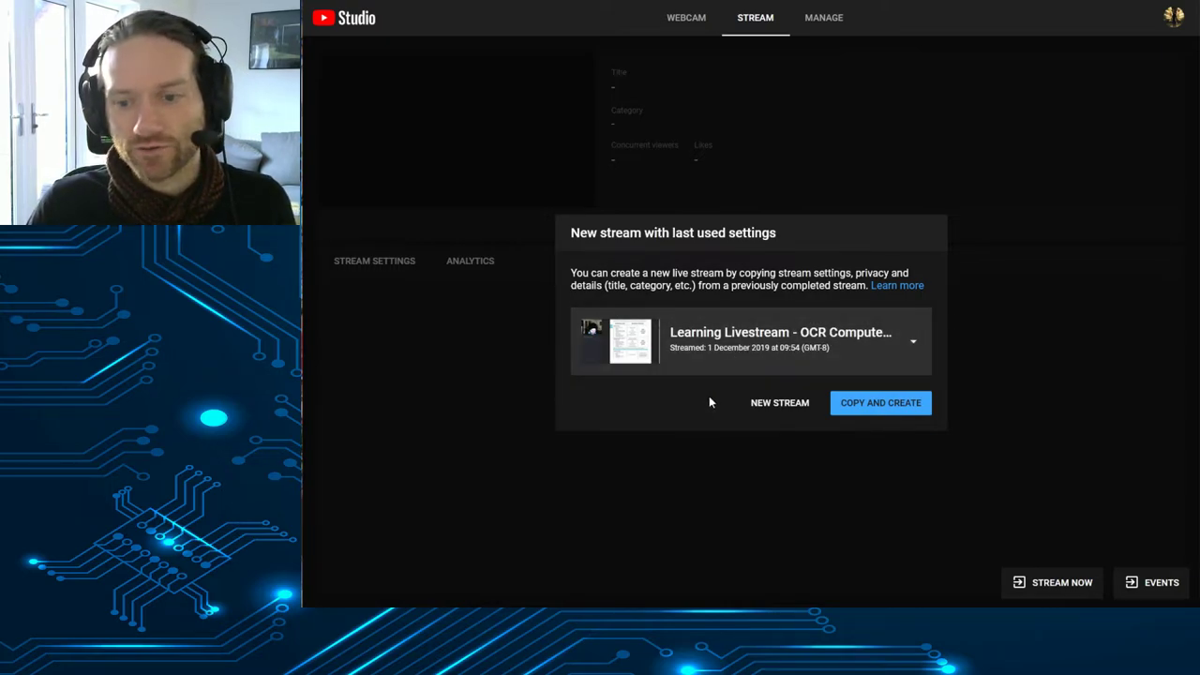
click(793, 410)
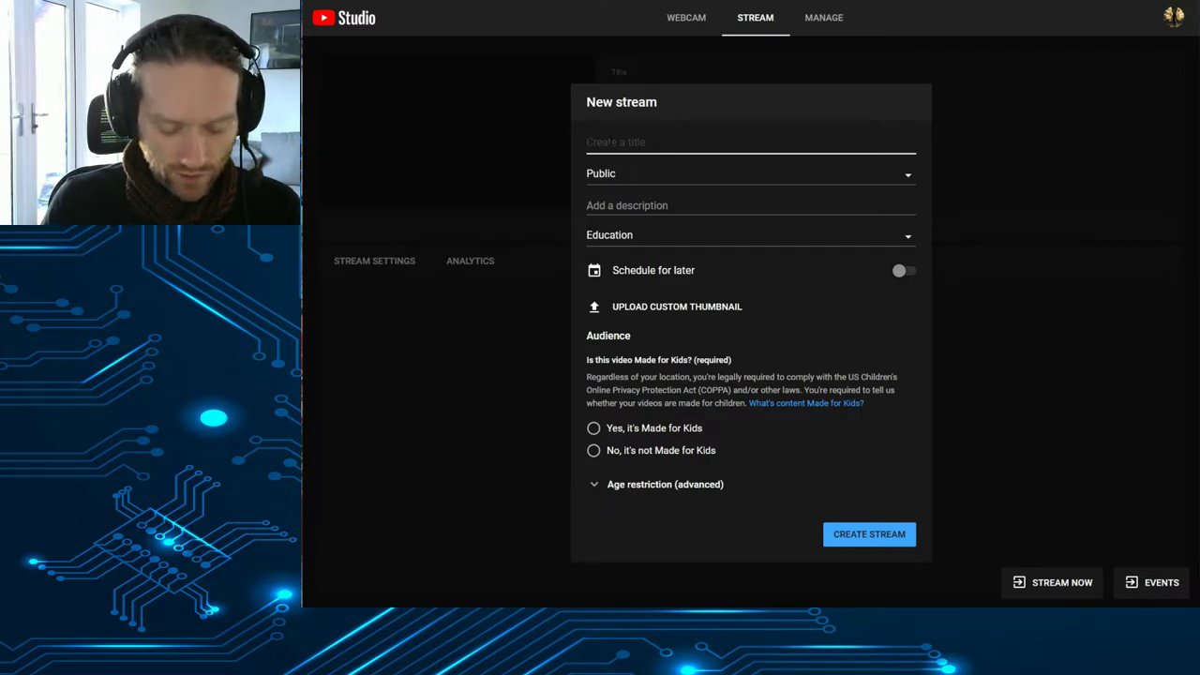
Step: Title the new stream "GCSE computer science livestream" and set its visibility to Private
text(GCSE com)
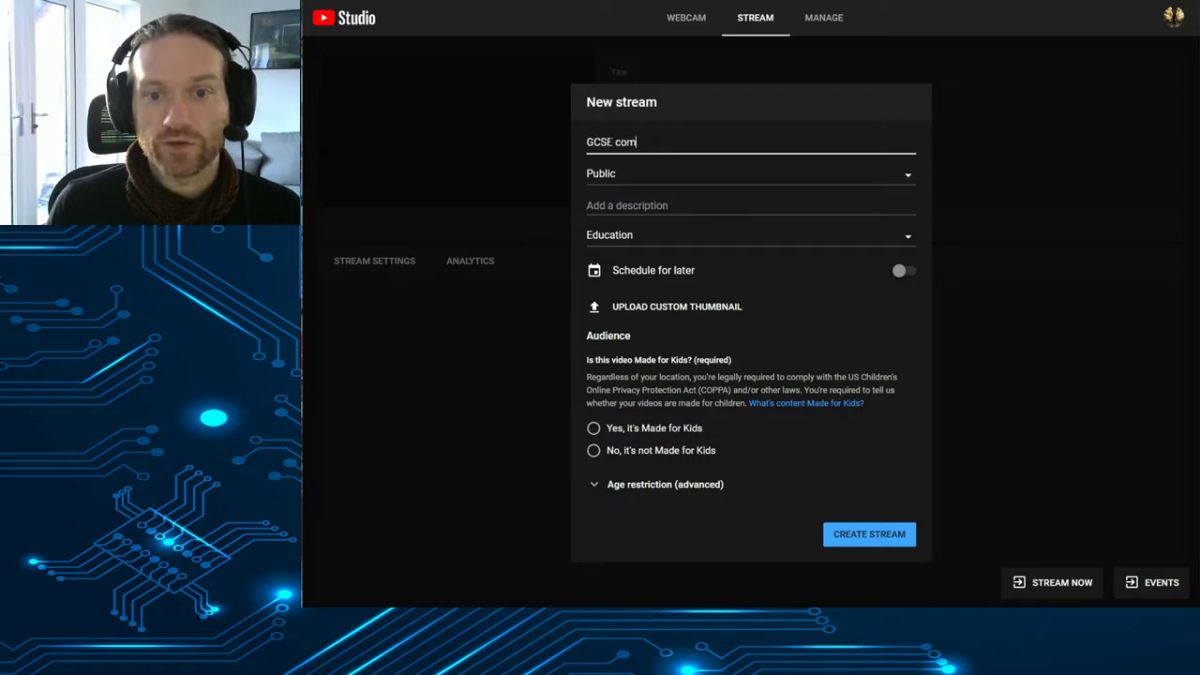
text(puter science livestream)
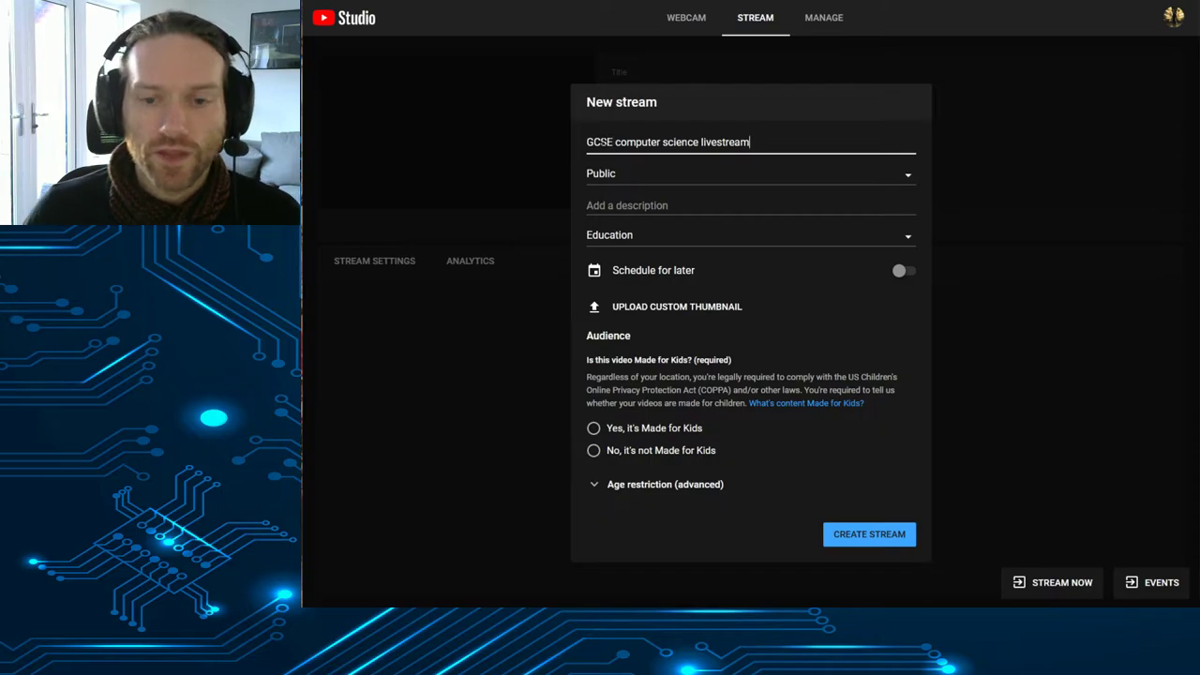
click(596, 183)
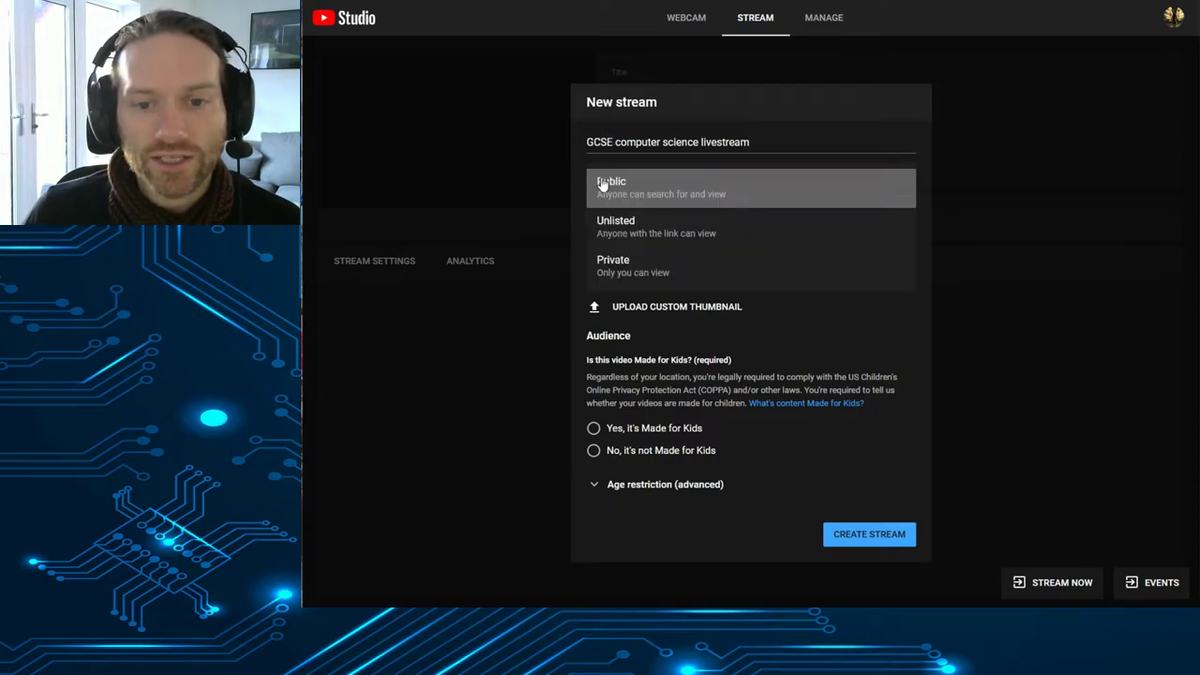
click(662, 181)
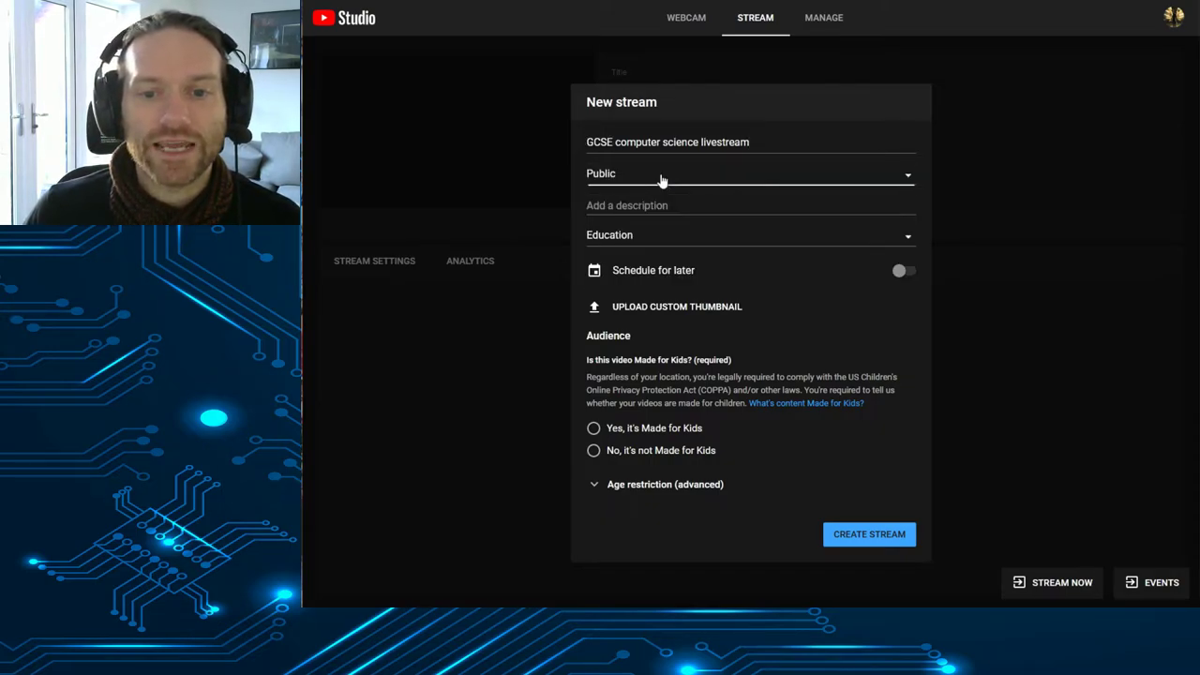
click(662, 175)
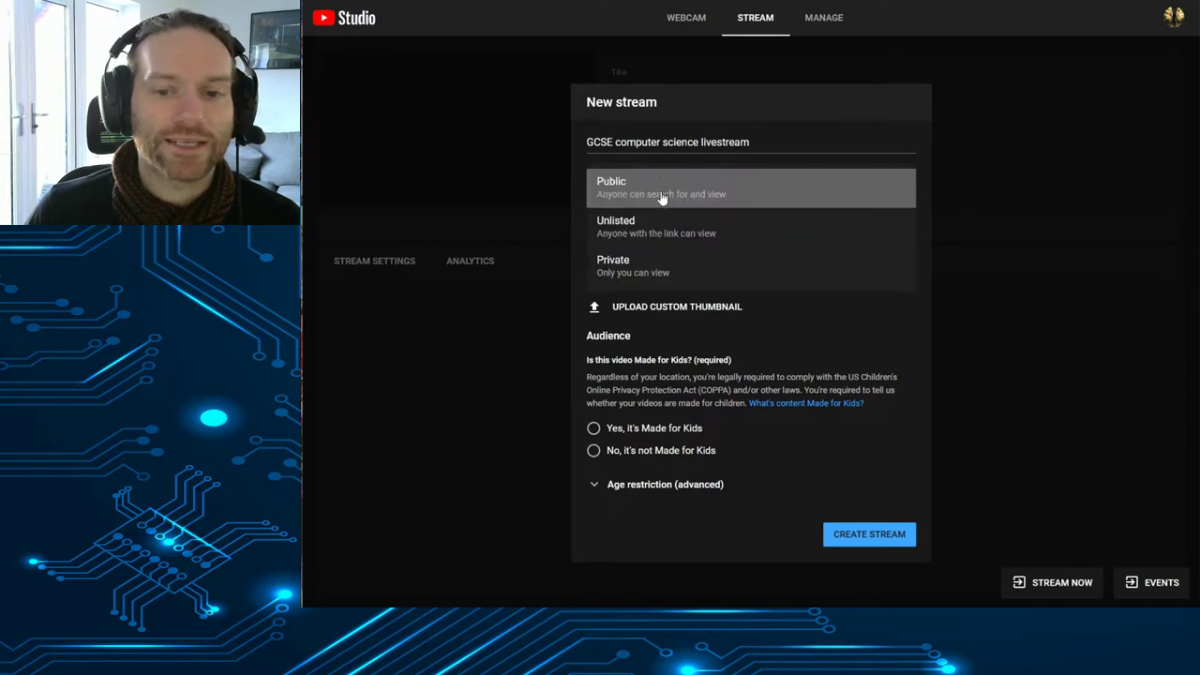
click(627, 273)
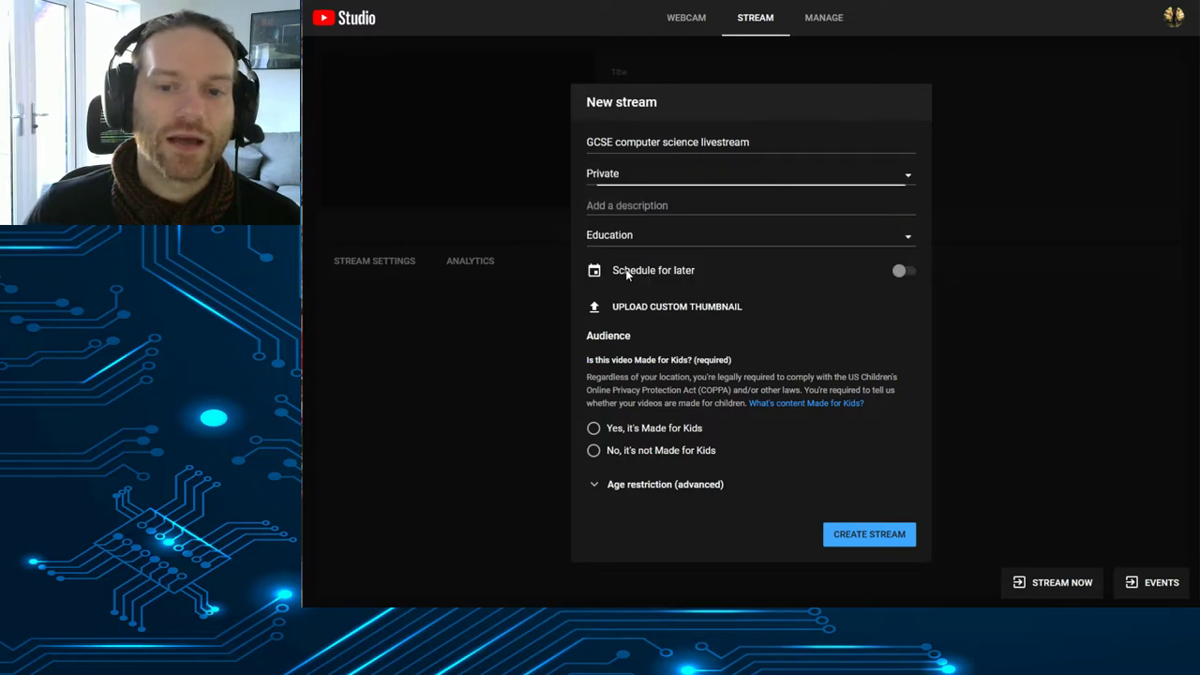
Step: Enter the stream description "This is just a test" and choose Education as the category
click(644, 199)
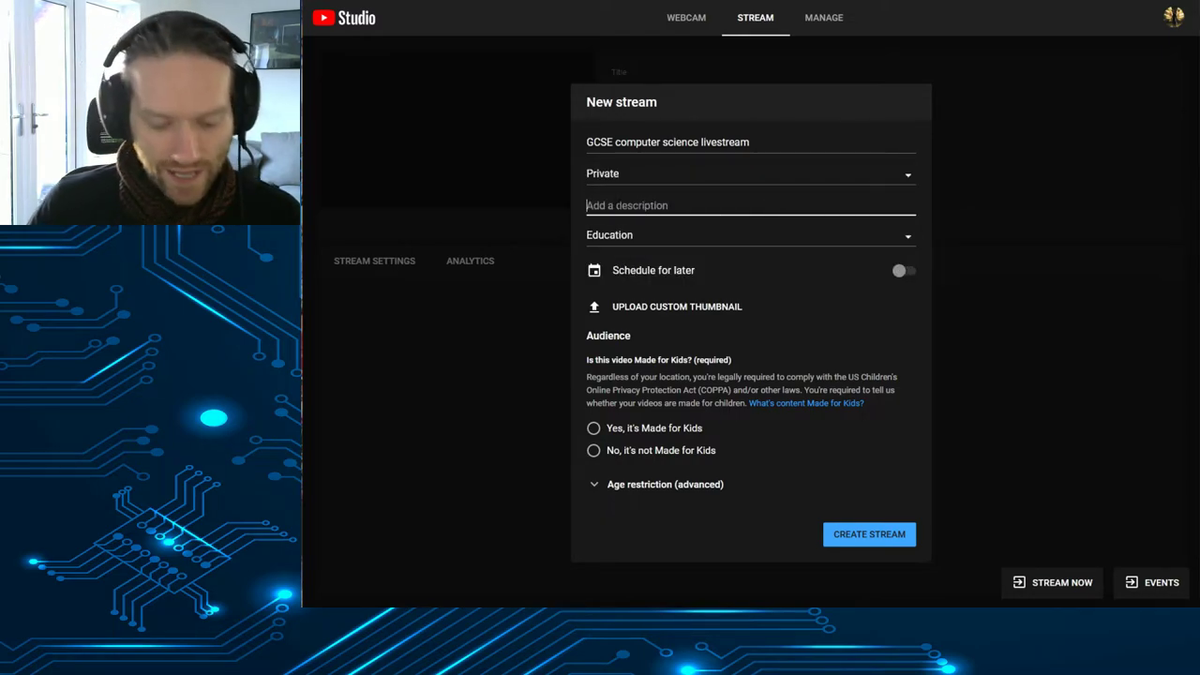
text(This is)
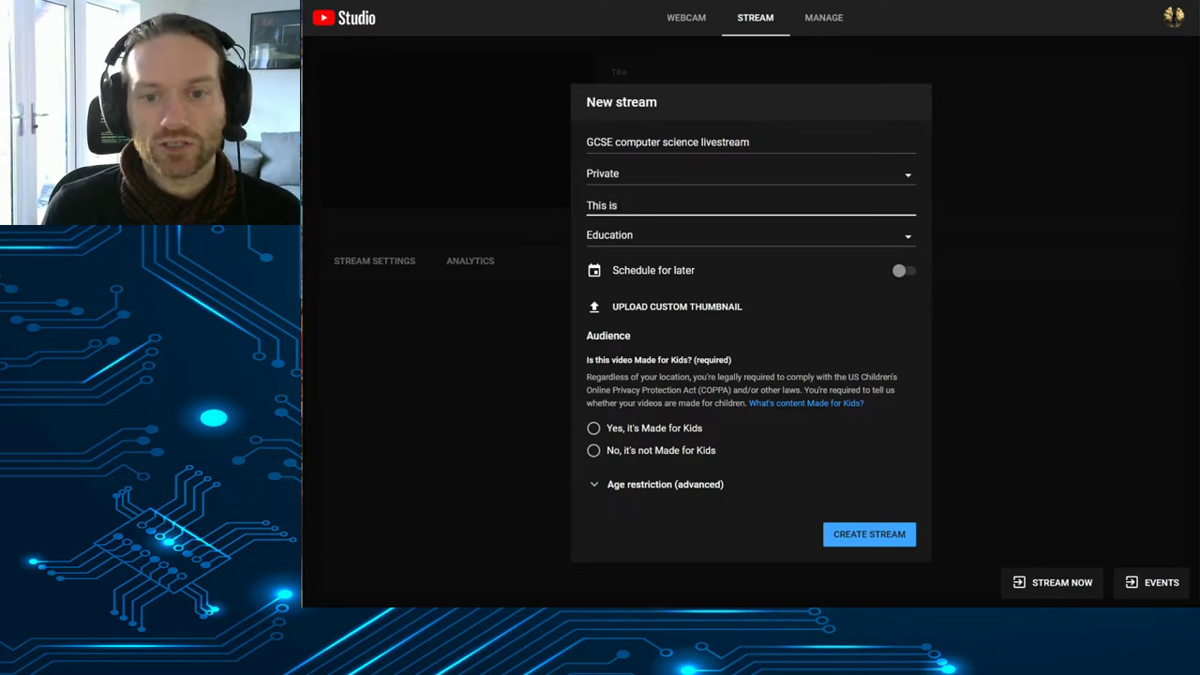
text( just )
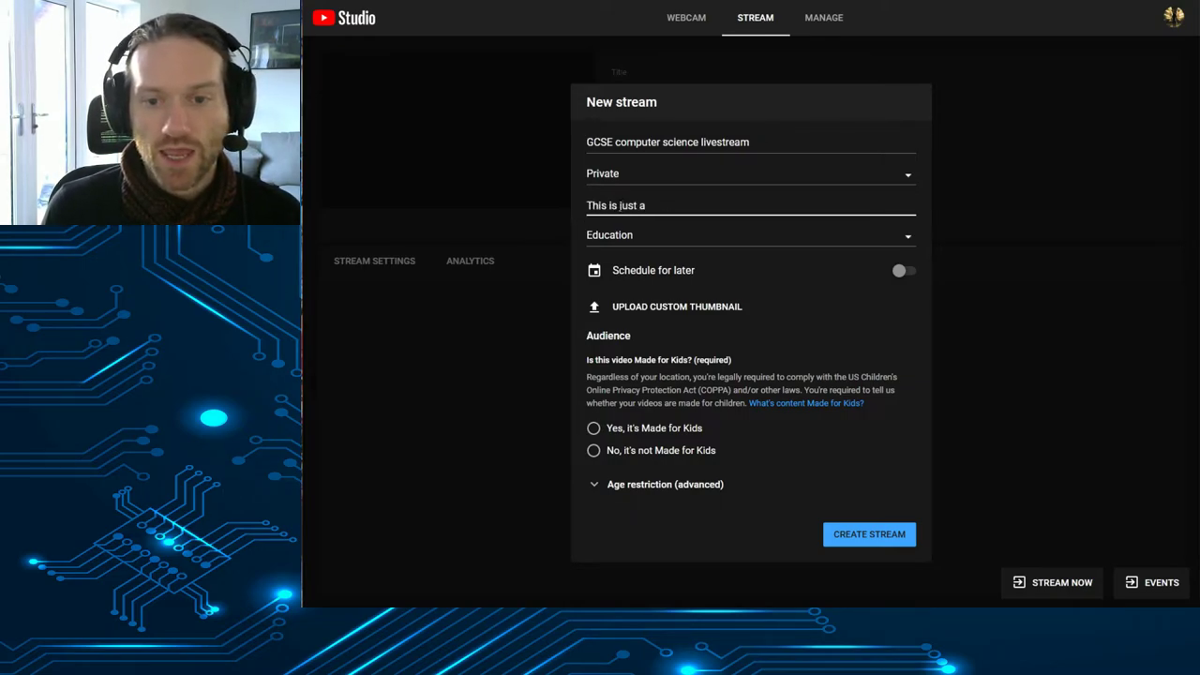
text(a test)
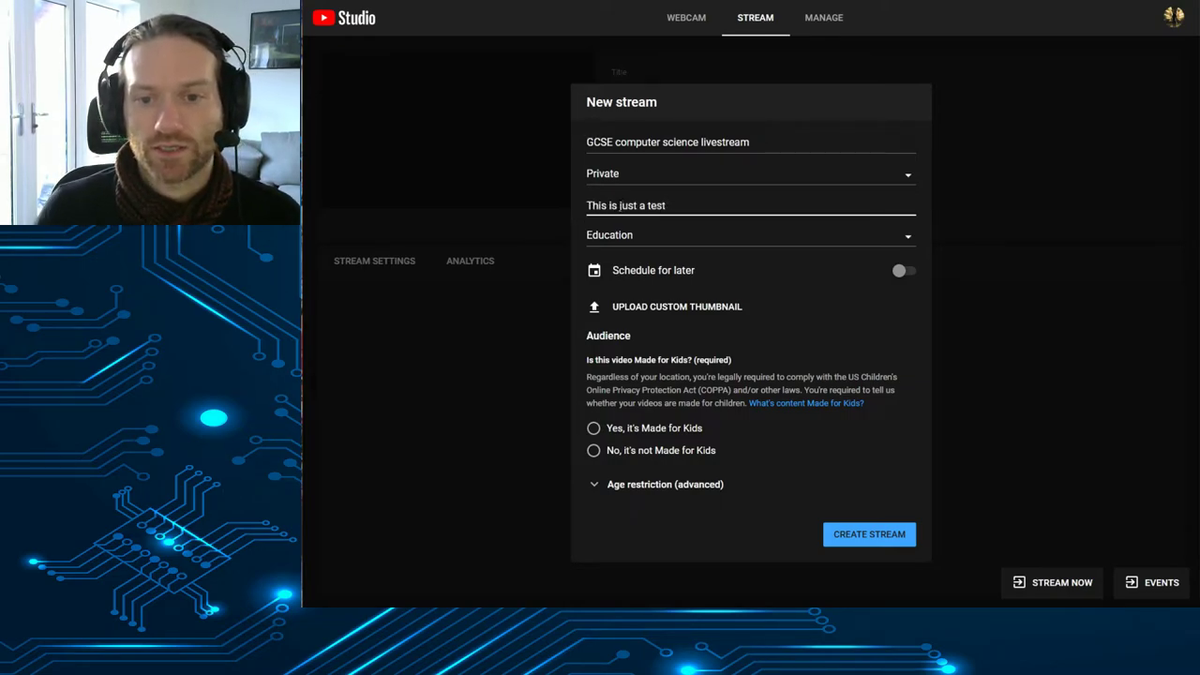
click(638, 242)
click(639, 560)
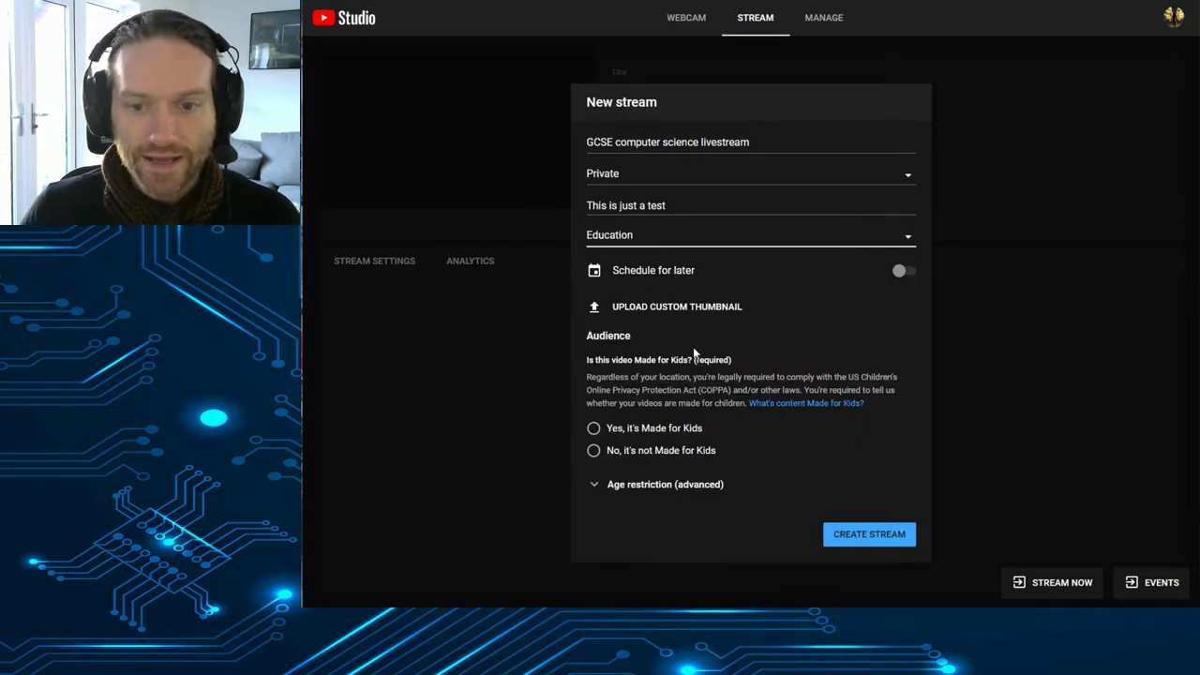
Step: Upload microbit2.png from the Pictures folder as the stream's custom thumbnail
click(637, 315)
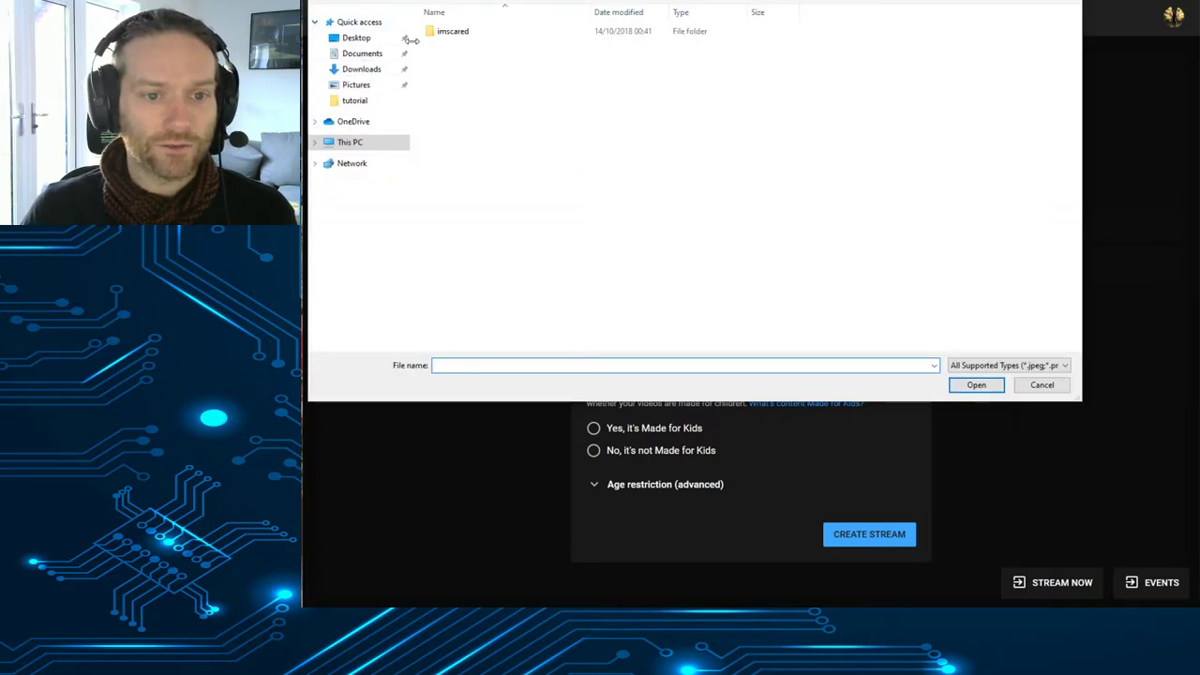
click(366, 100)
click(366, 86)
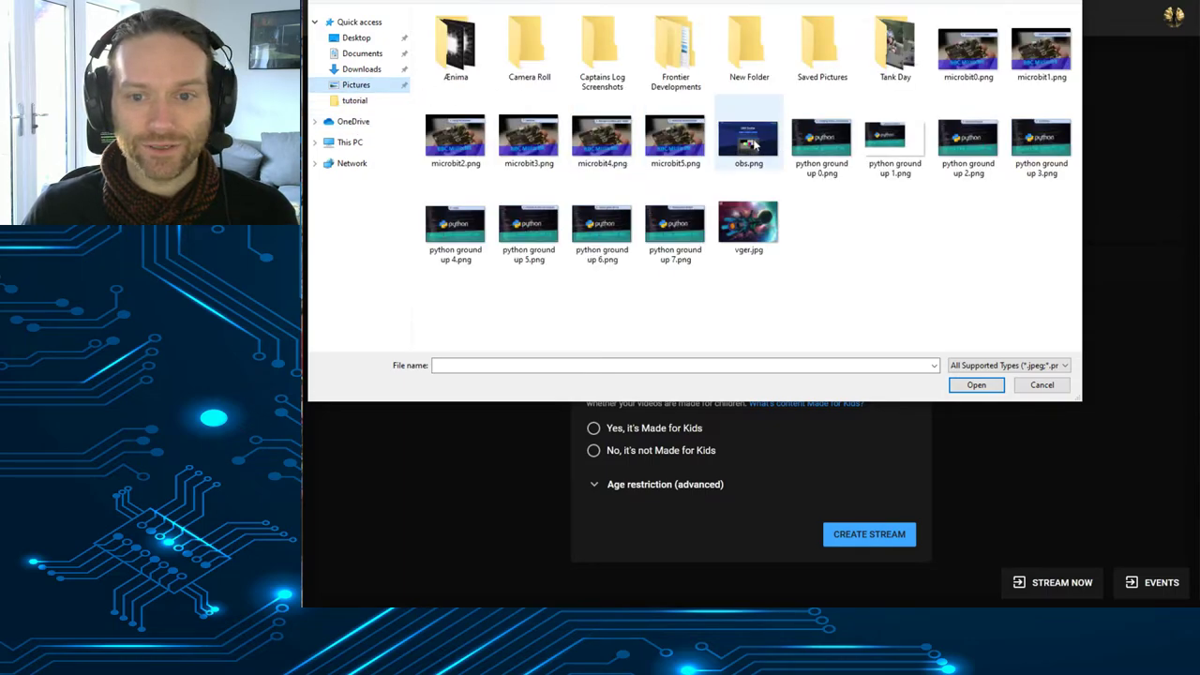
double_click(463, 136)
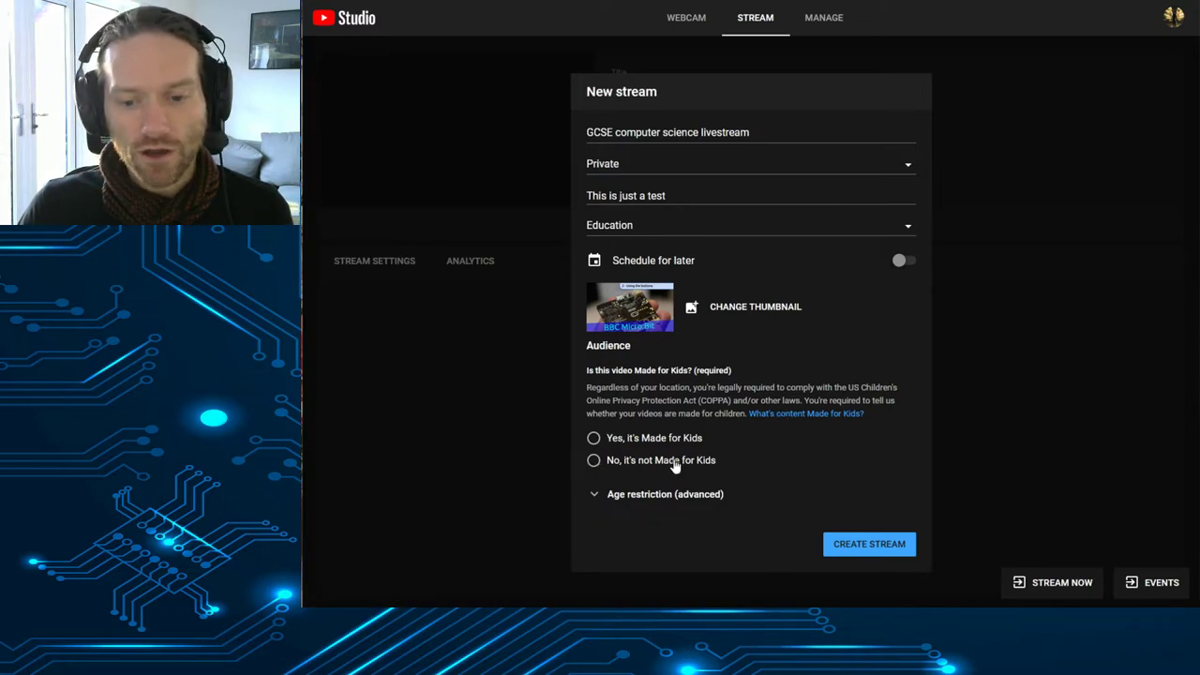
Step: Mark the stream as not made for kids and create it
click(594, 460)
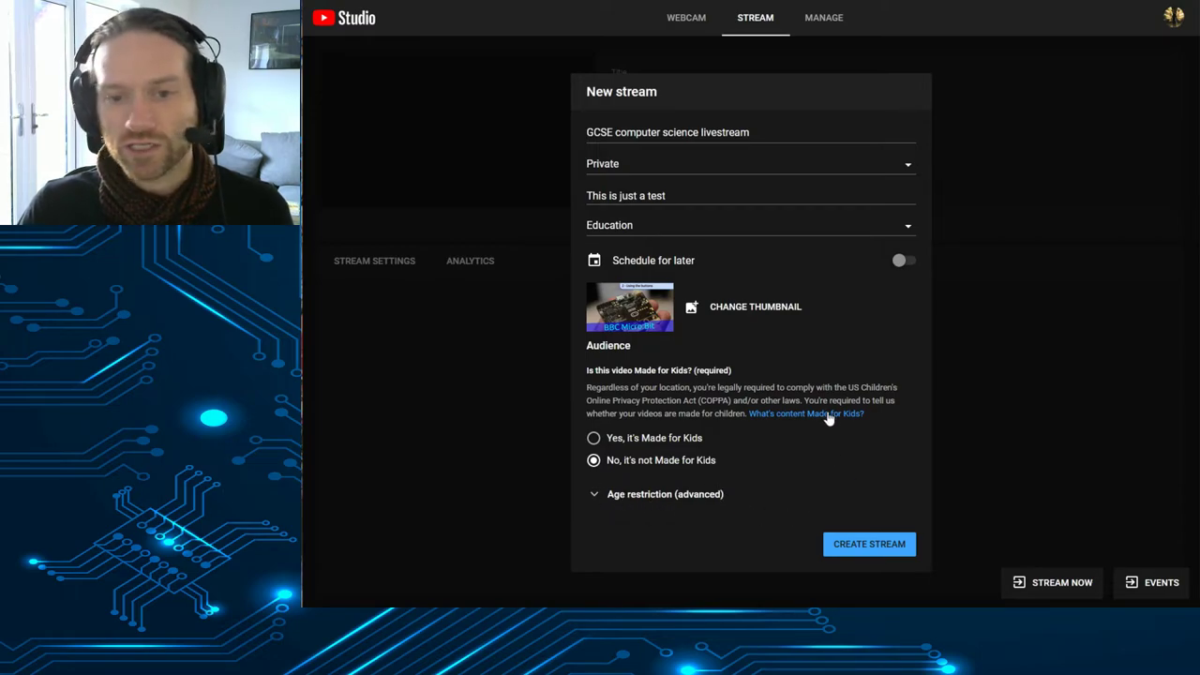
click(870, 546)
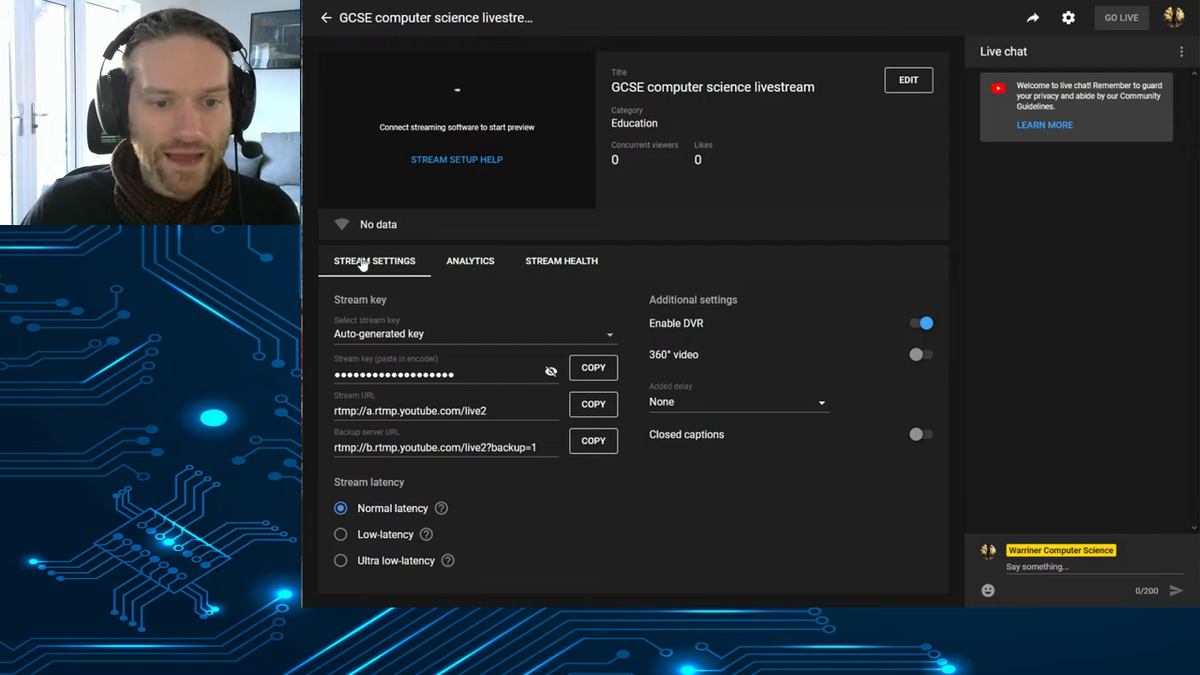
Step: Review the analytics and stream health views of the GCSE computer science livestream
click(481, 269)
click(569, 270)
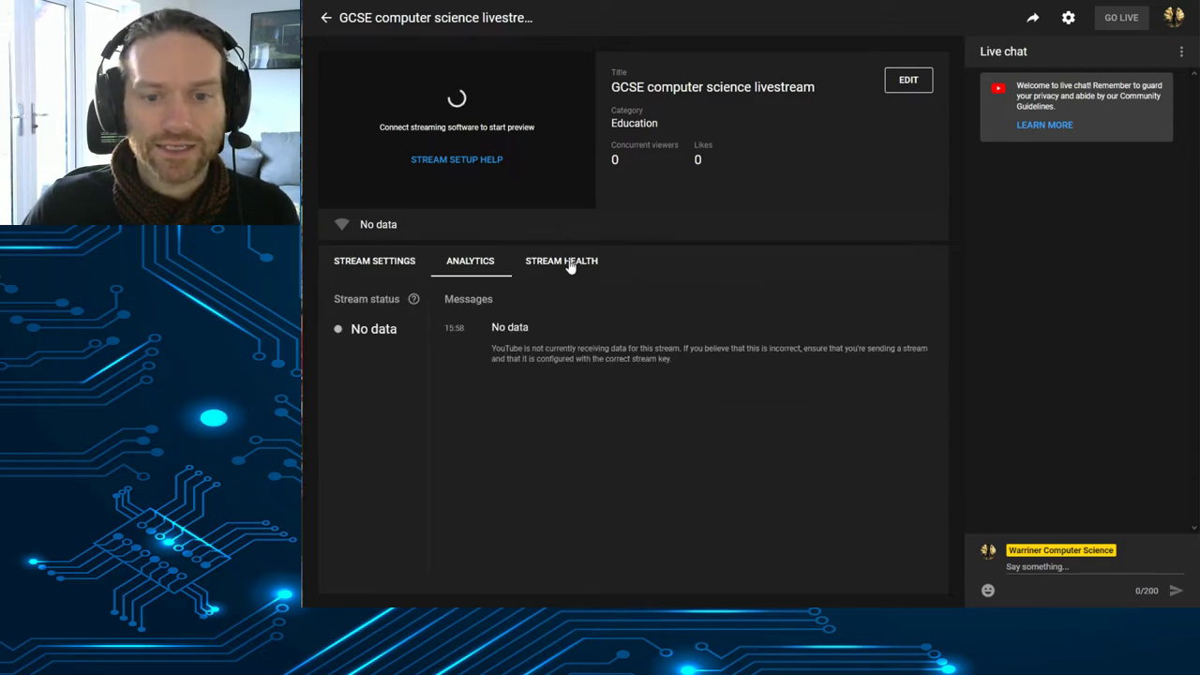
click(486, 266)
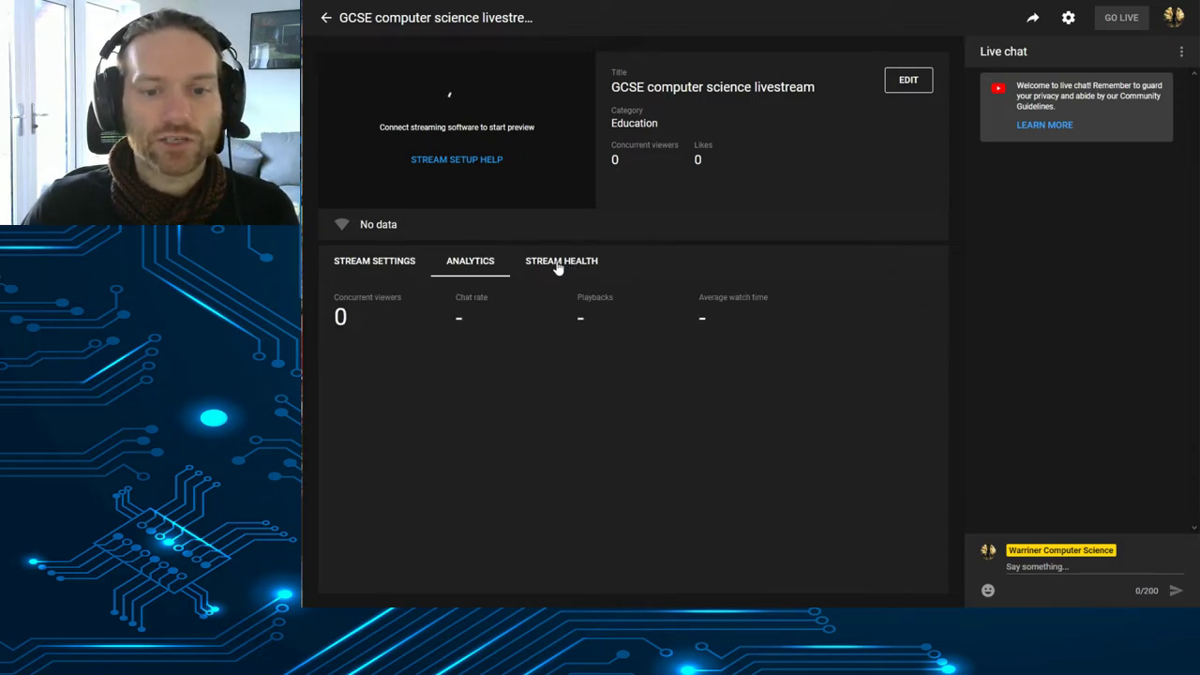
click(558, 267)
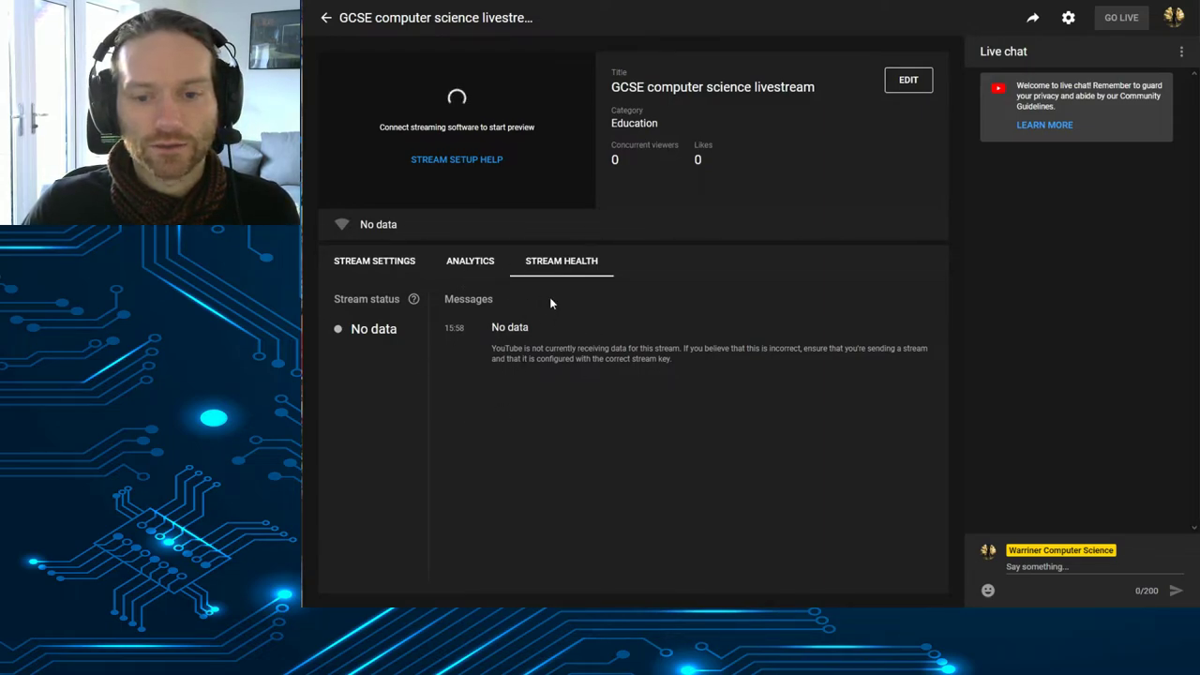
click(481, 263)
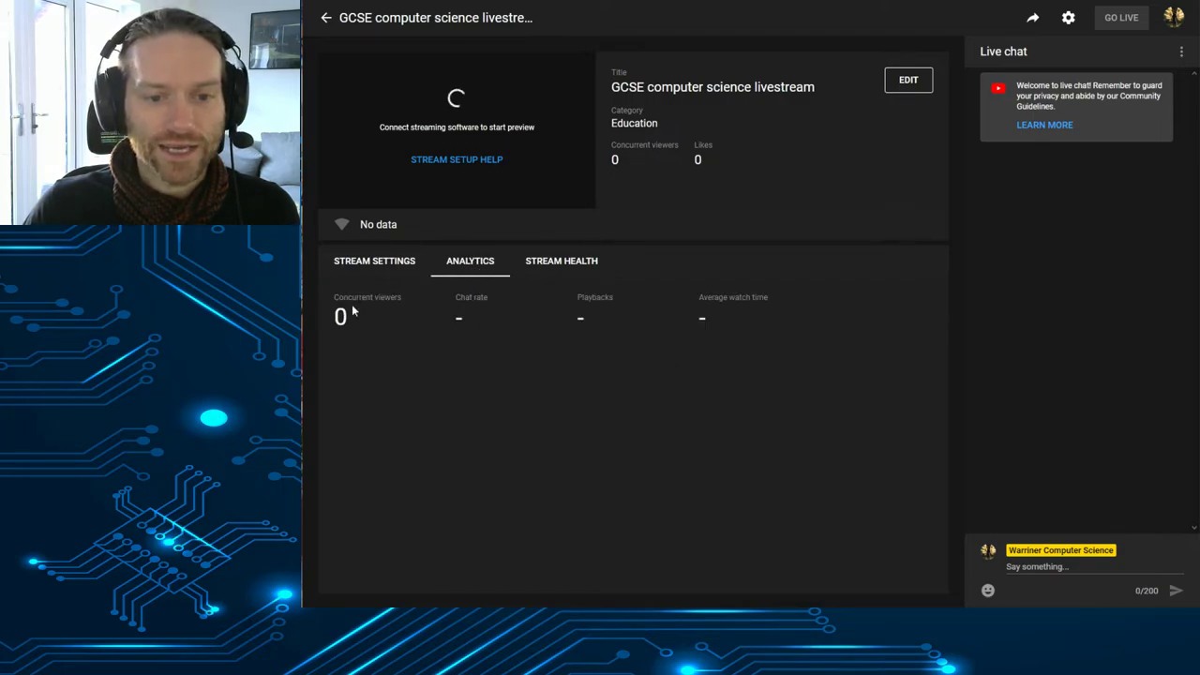
click(550, 266)
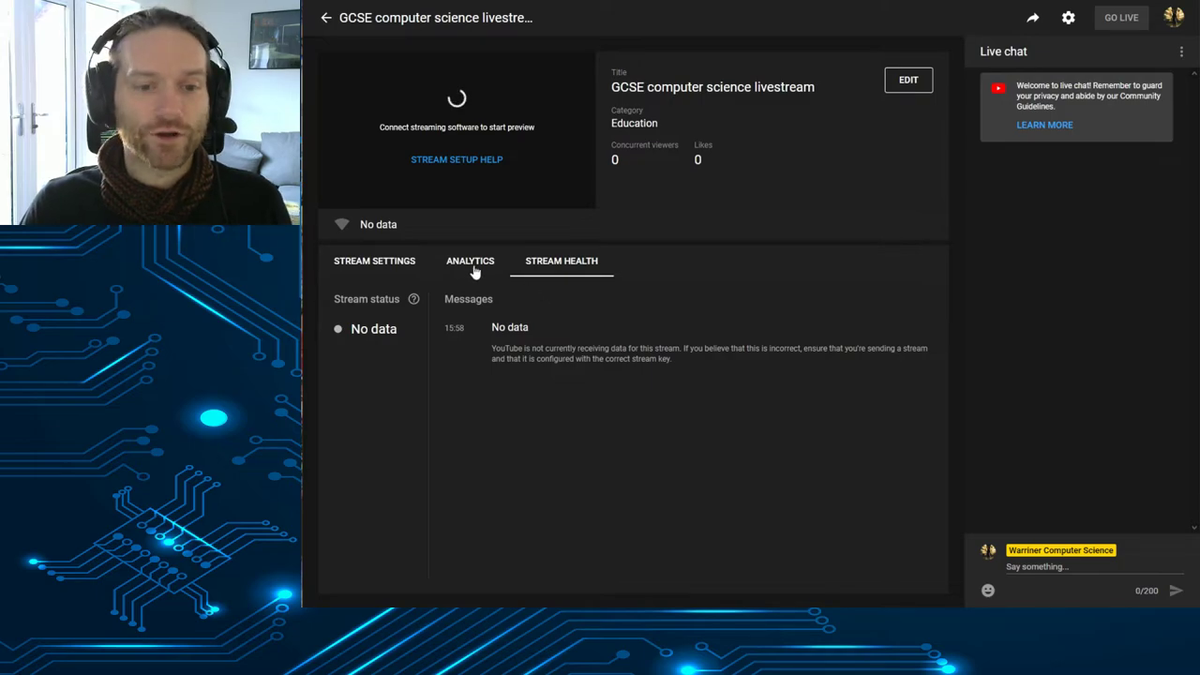
Step: Copy the YouTube stream key, switch to OBS Studio, and replace the key in its stream settings with the copied one
click(374, 265)
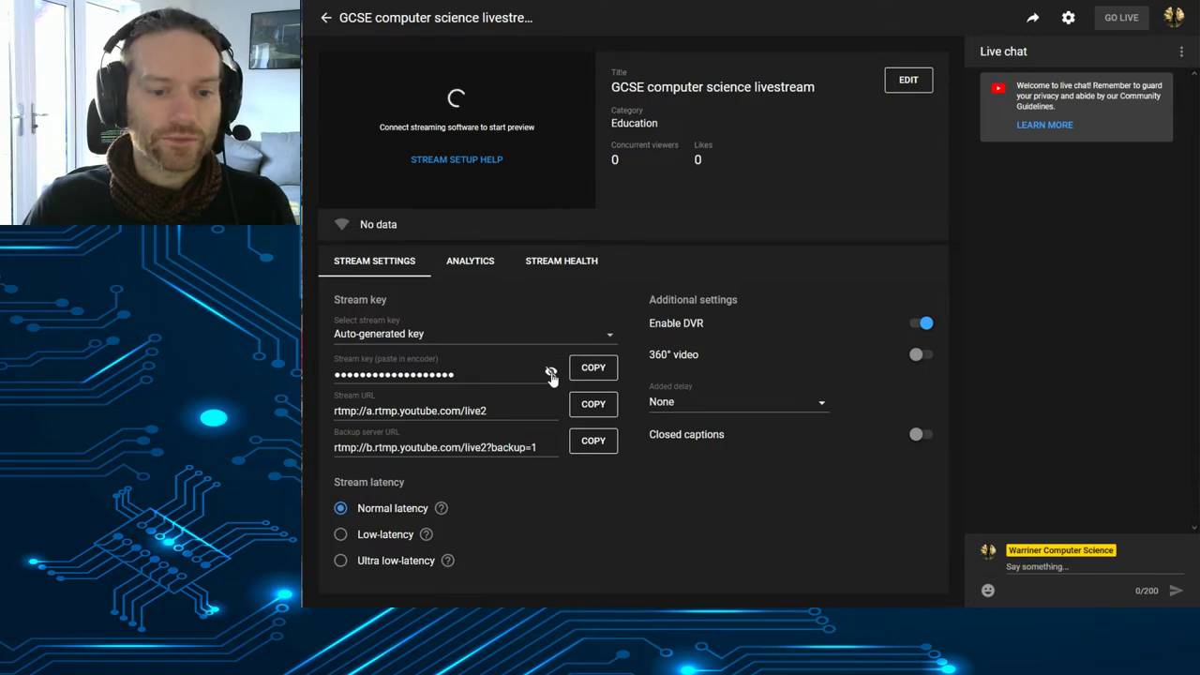
click(603, 372)
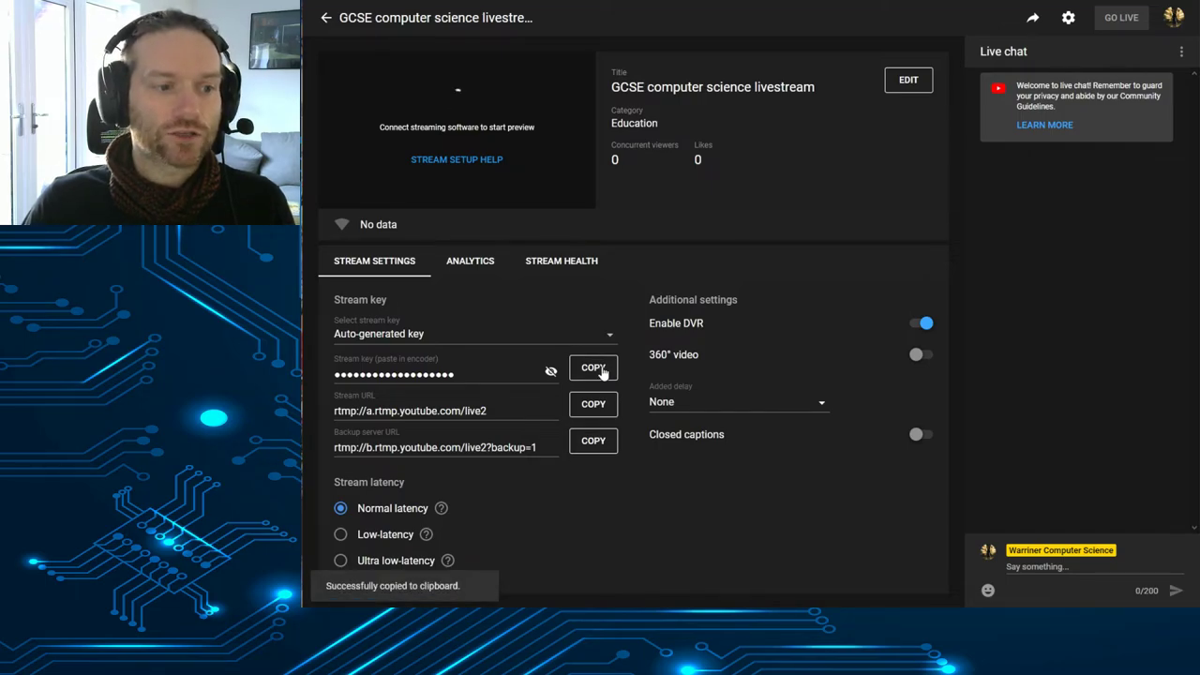
key(alt+Tab)
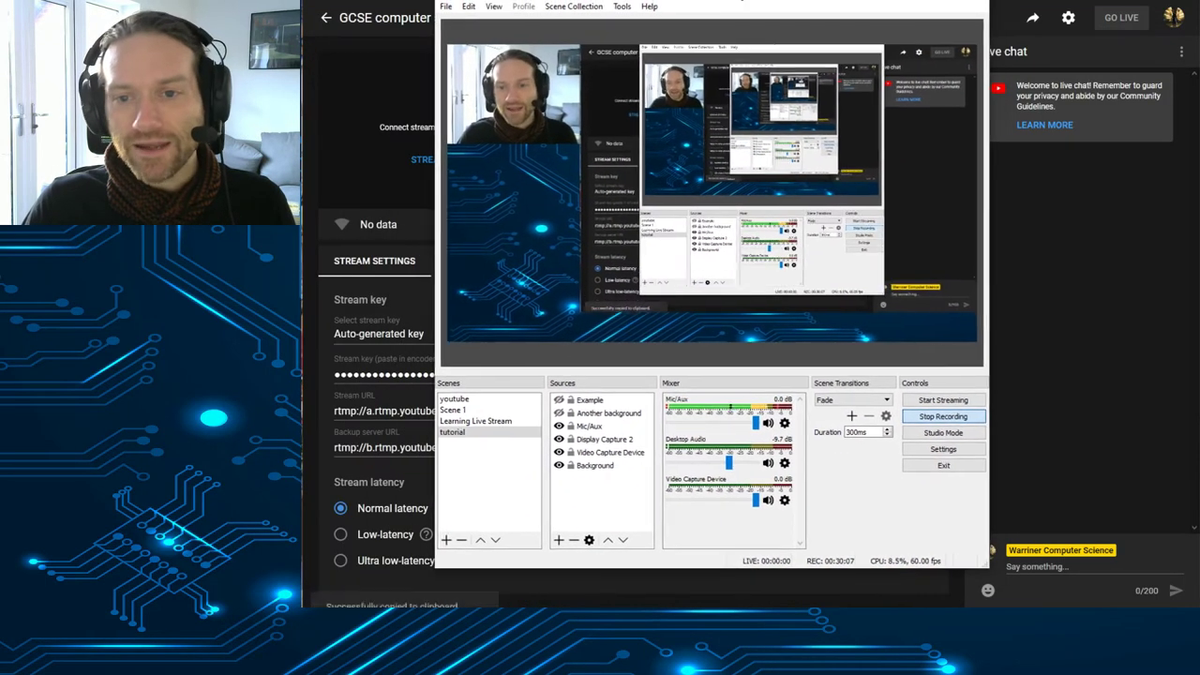
click(942, 449)
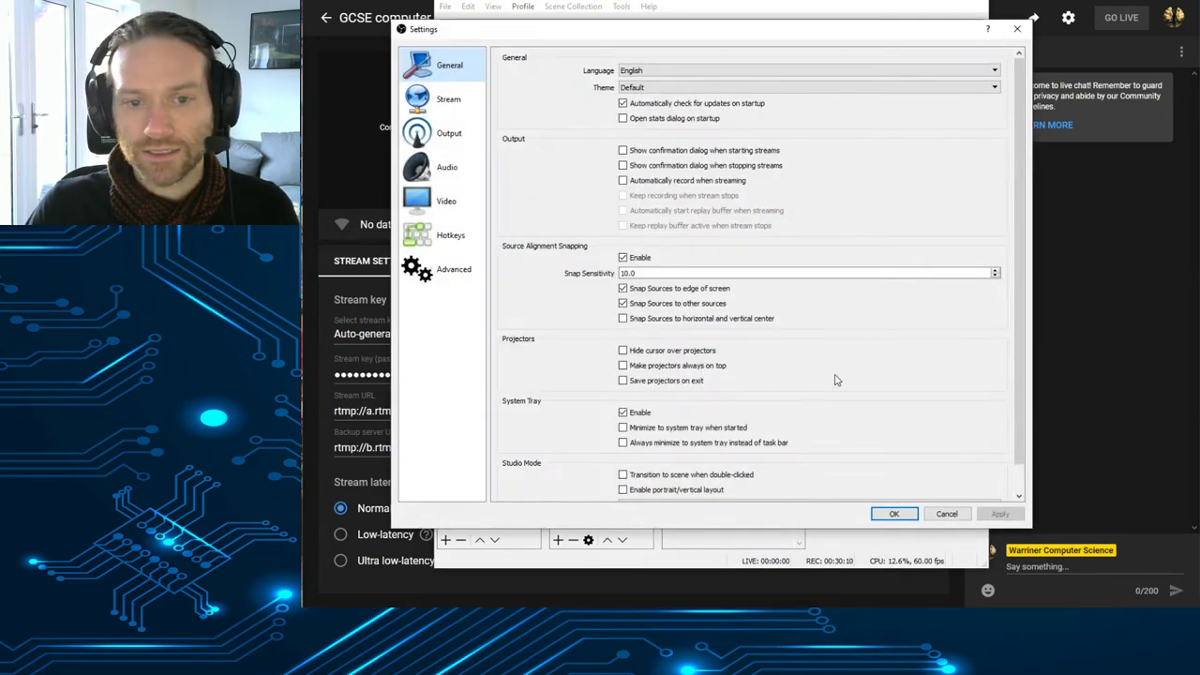
click(446, 105)
double_click(728, 144)
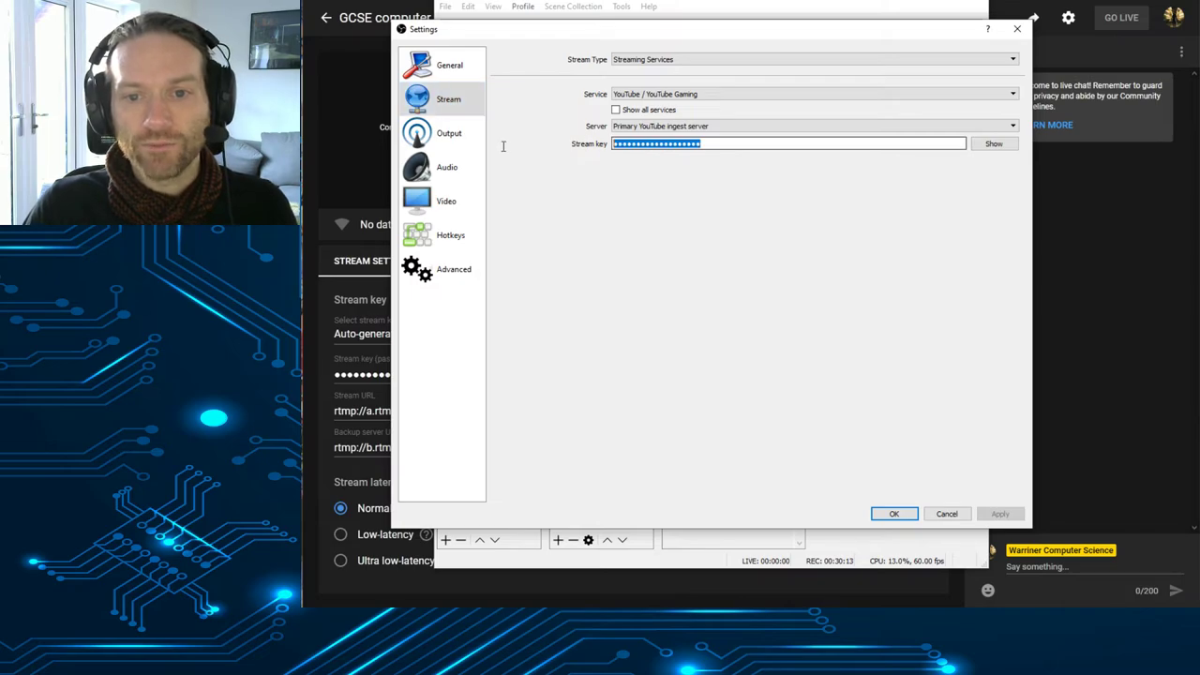
key(ctrl+v)
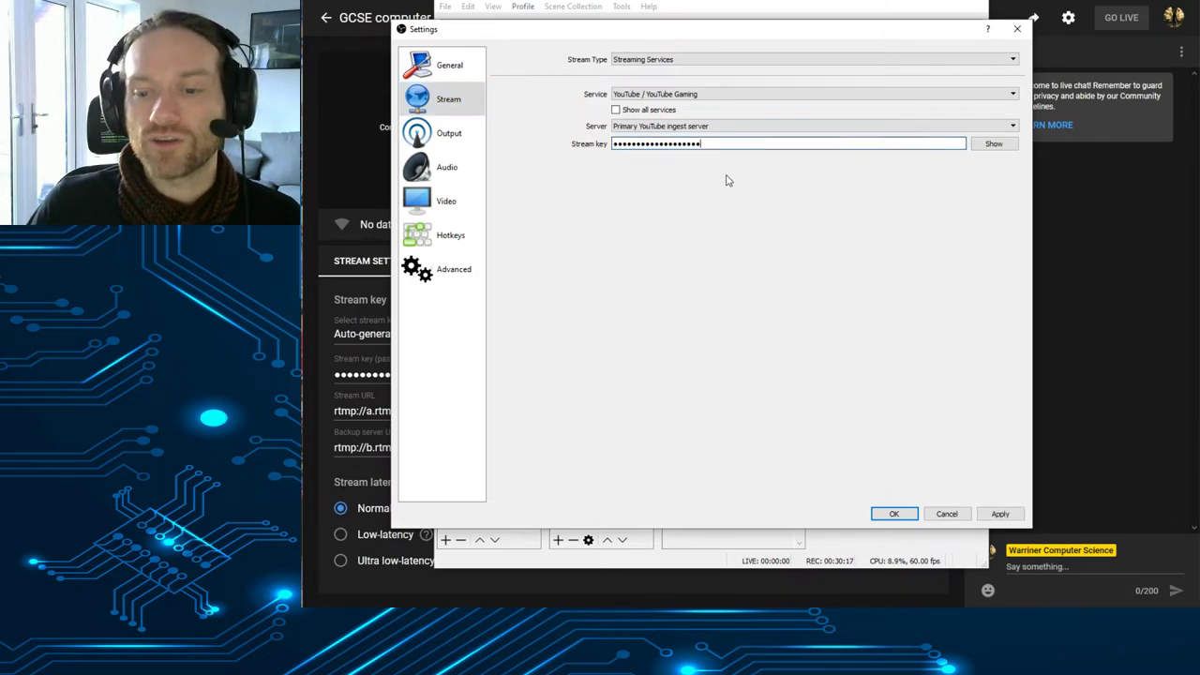
click(896, 515)
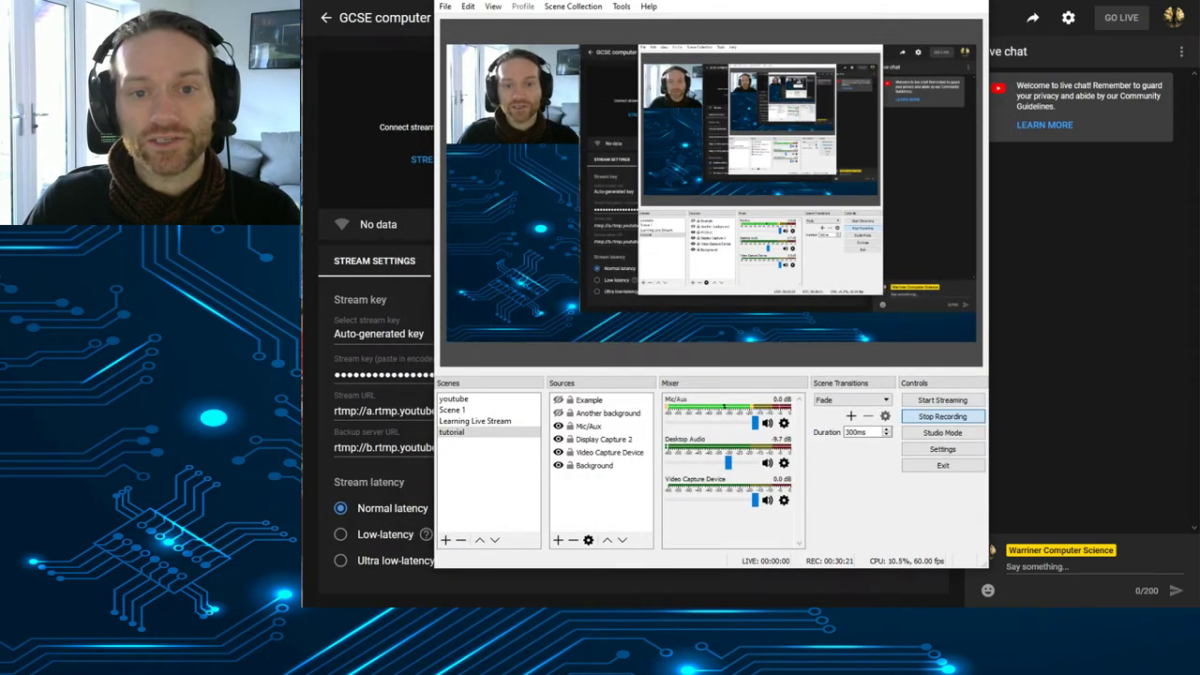
Step: Return to YouTube Studio and set the stream latency to Ultra low-latency
key(super+Down)
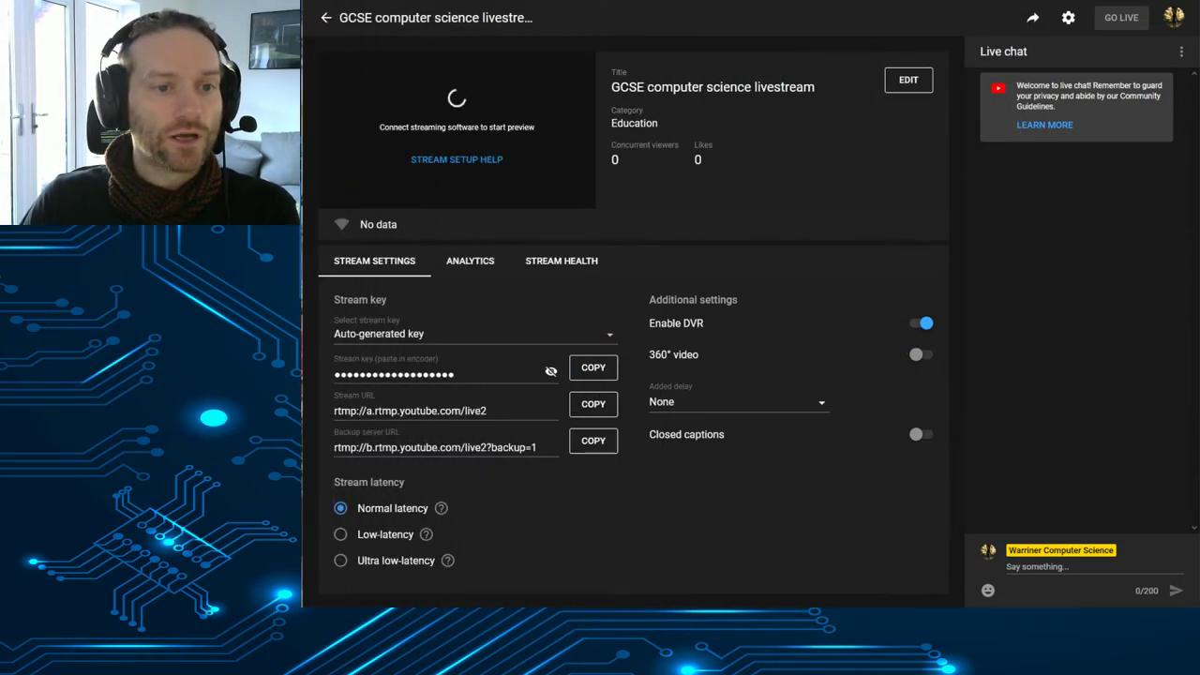
click(496, 410)
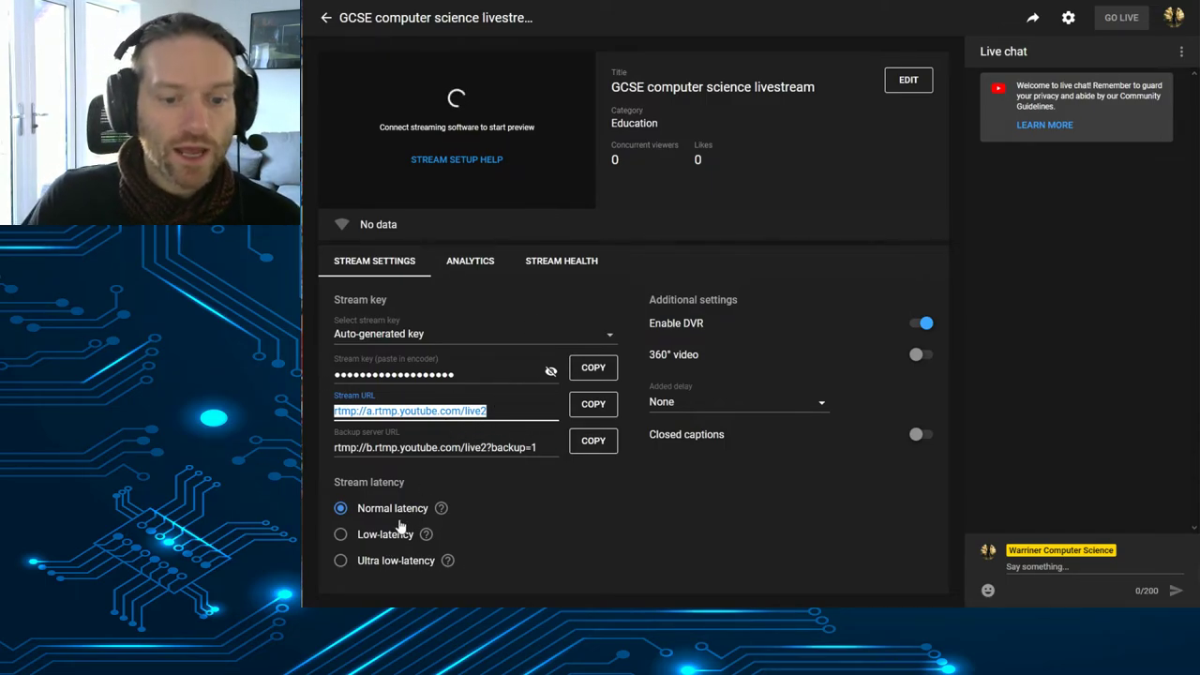
click(341, 562)
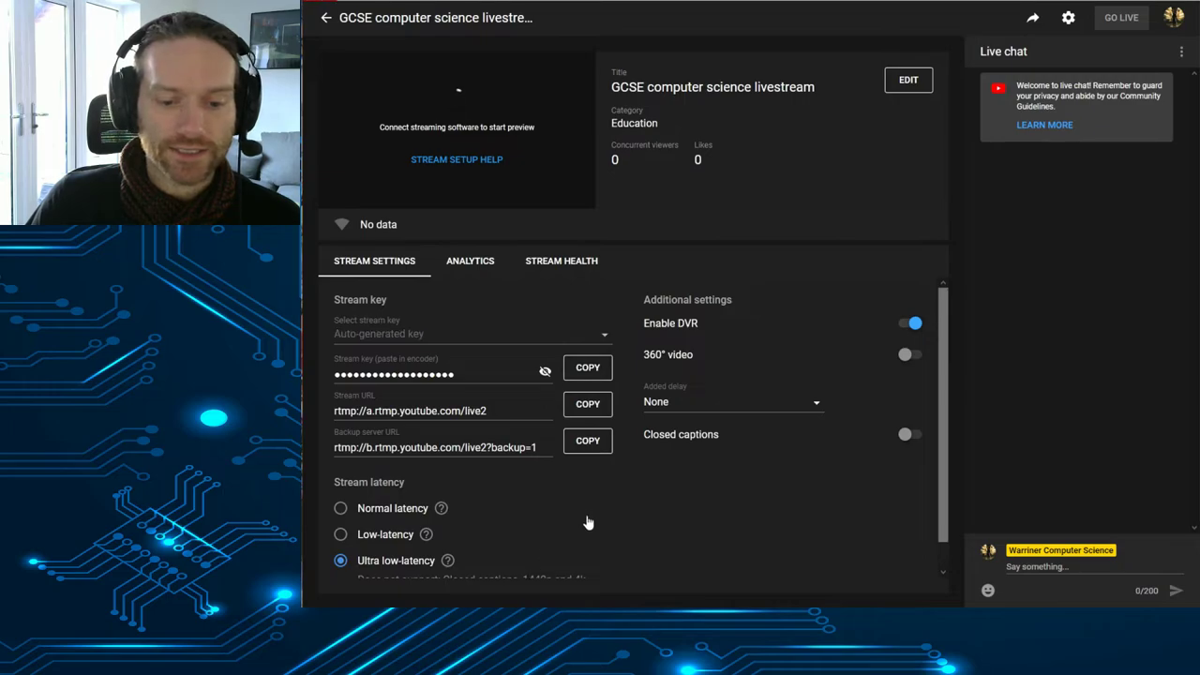
scroll(585, 523, down, 1)
scroll(565, 545, up, 1)
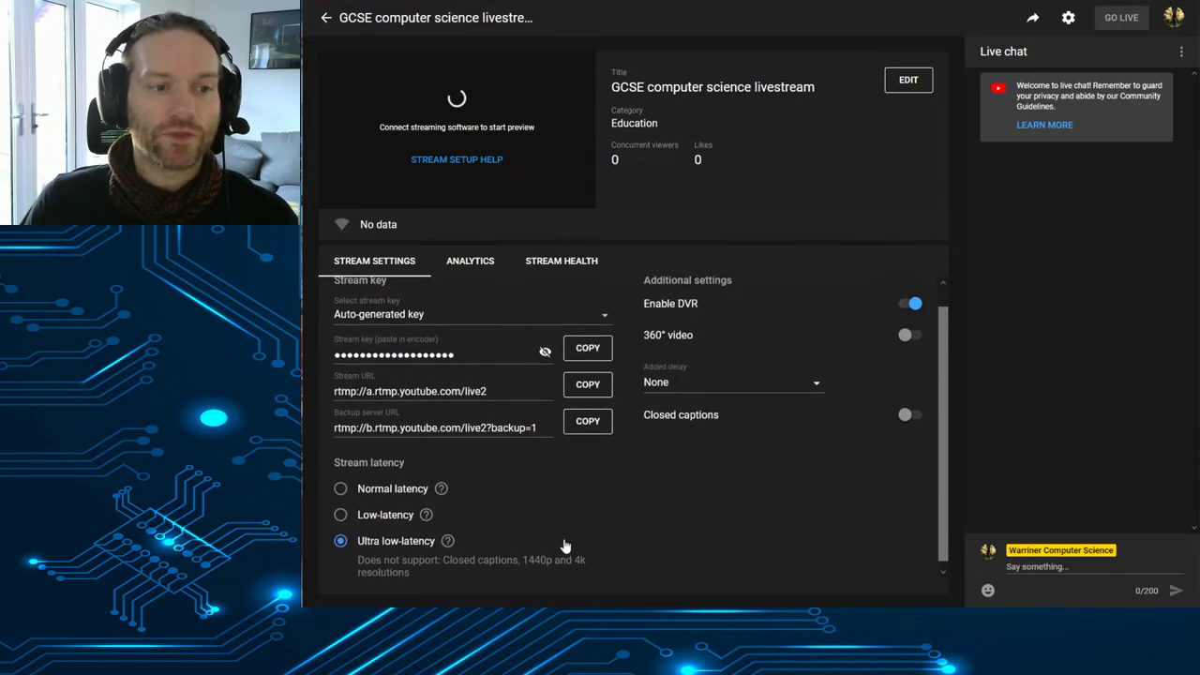
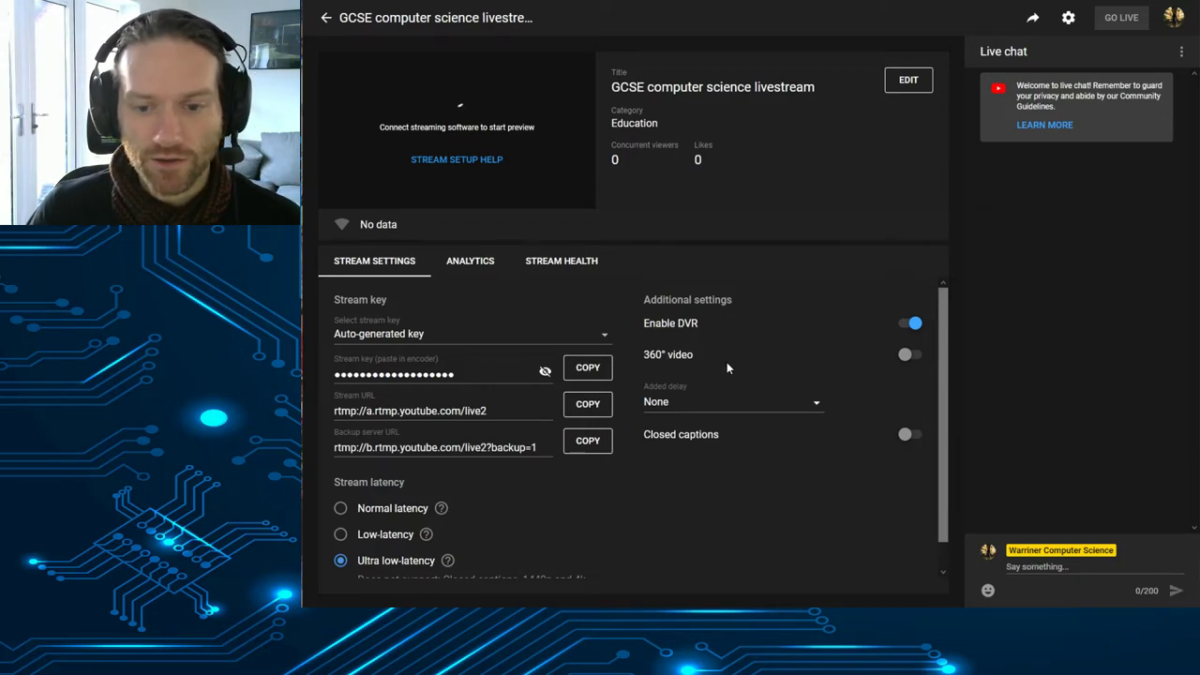
scroll(677, 483, down, 1)
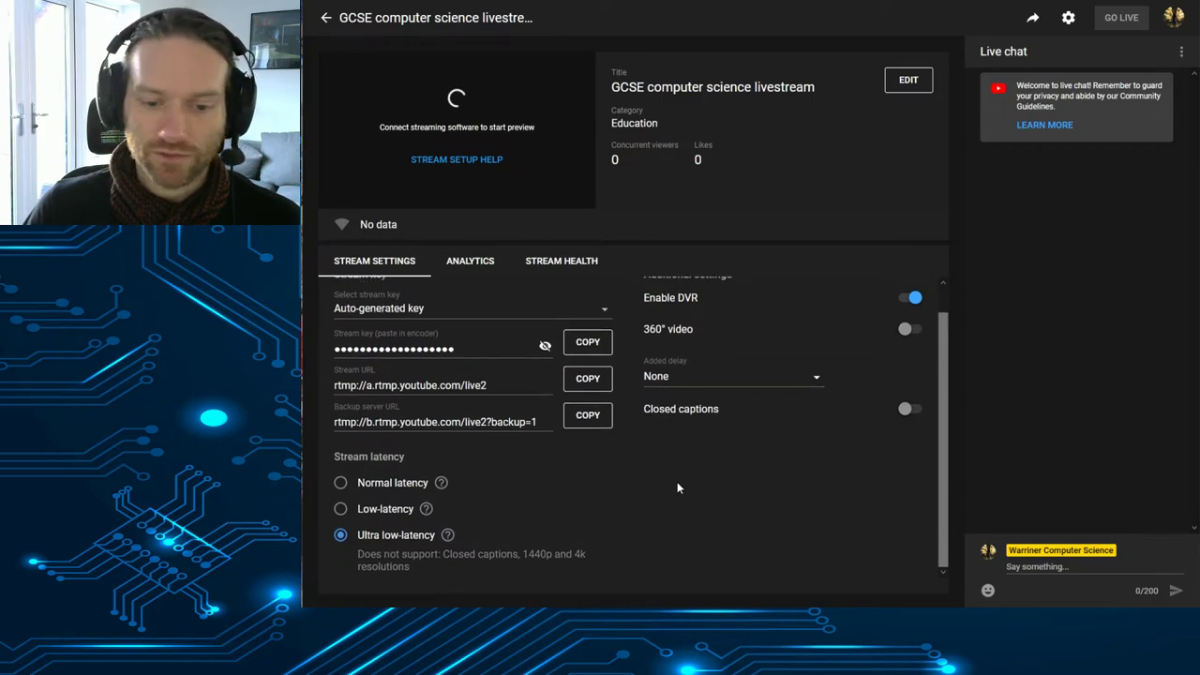
scroll(676, 488, up, 1)
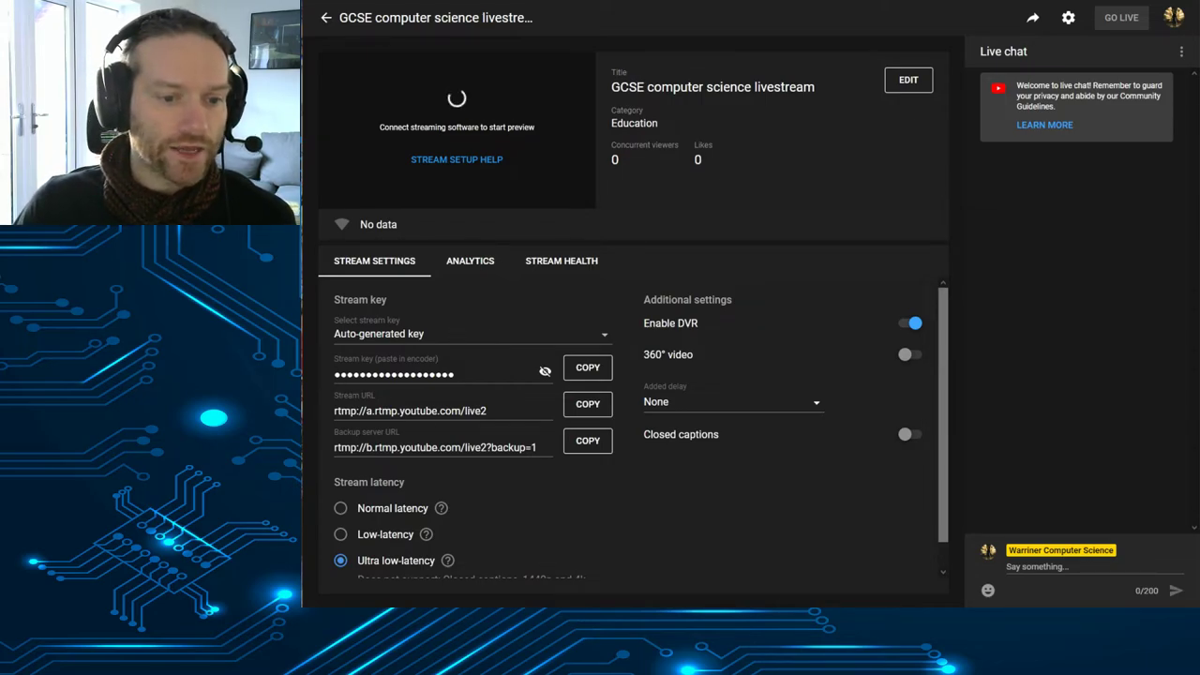
Step: Switch to OBS Studio, start streaming, and return to the YouTube Studio stream page
key(alt+Tab)
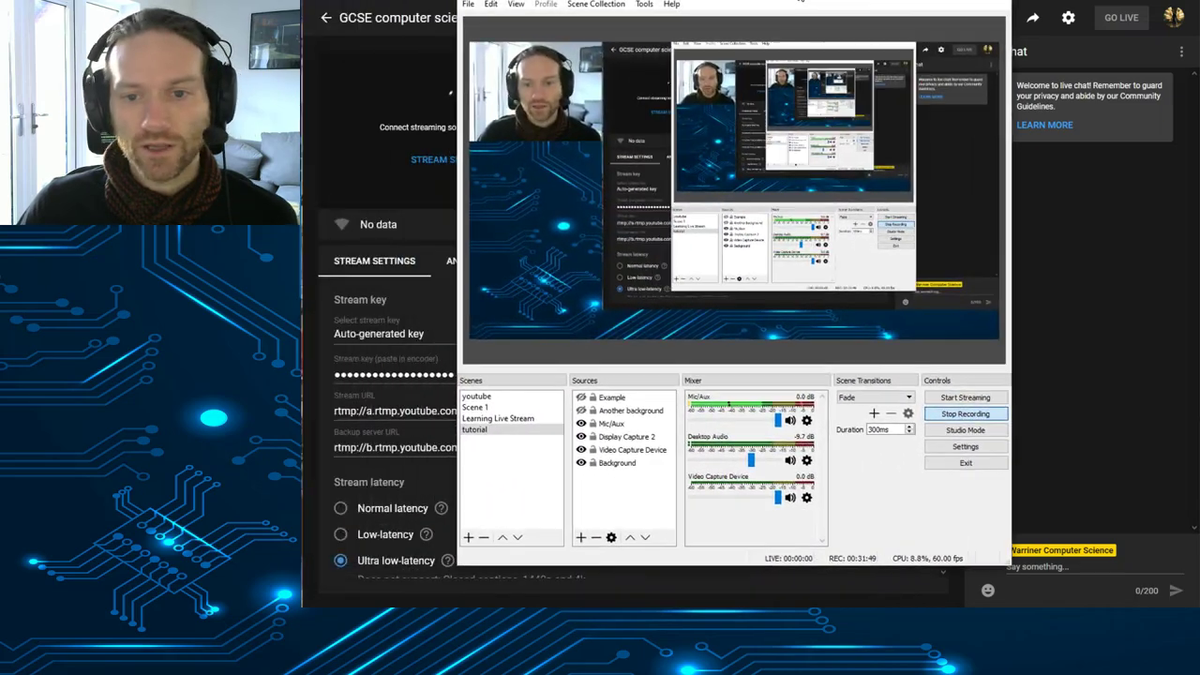
click(970, 398)
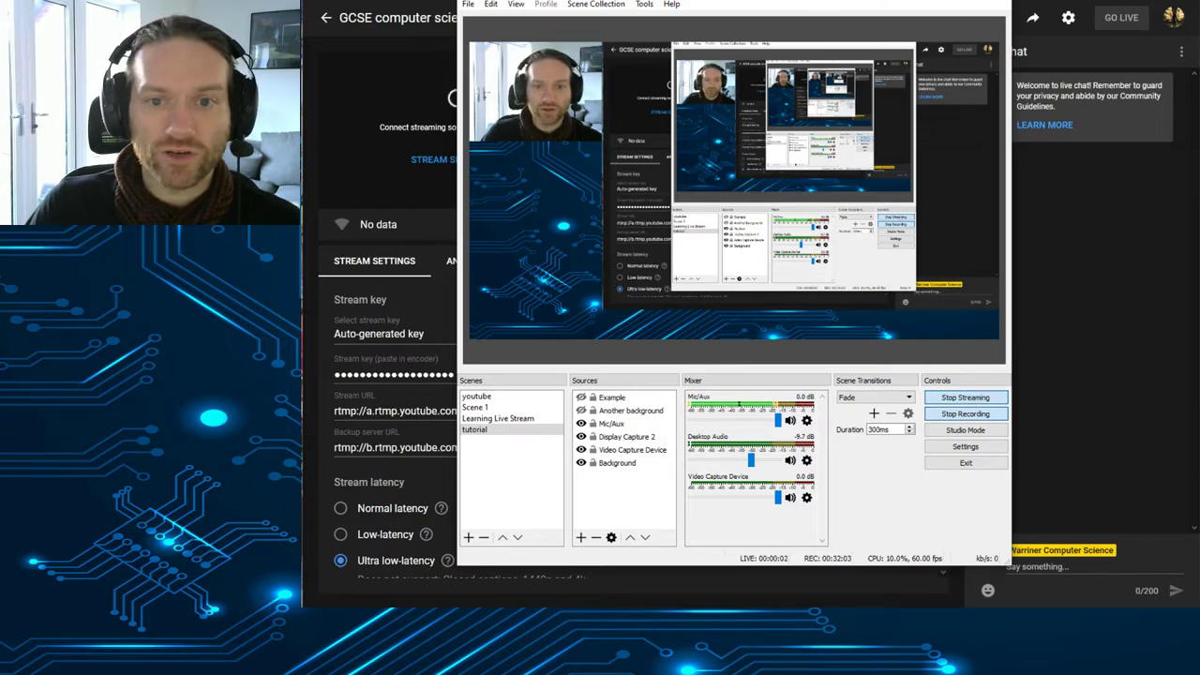
key(super+Down)
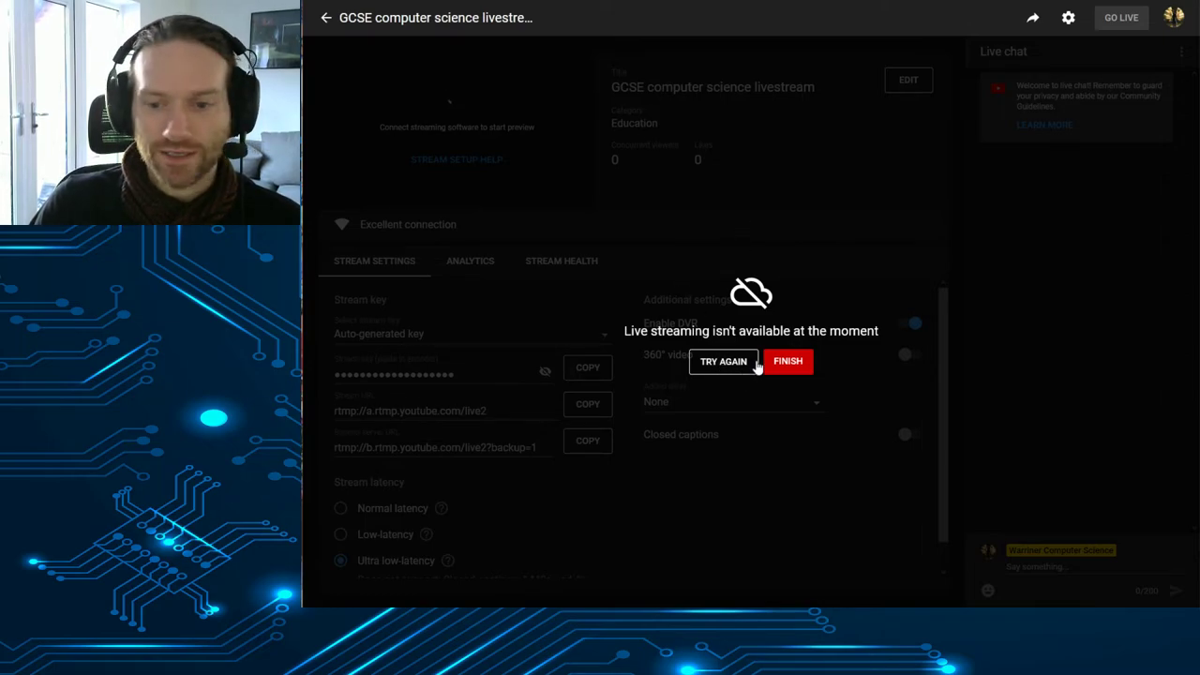
Step: Try again to bring up the unavailable live stream, then finish it and dismiss the browser's offer to save the key
click(726, 369)
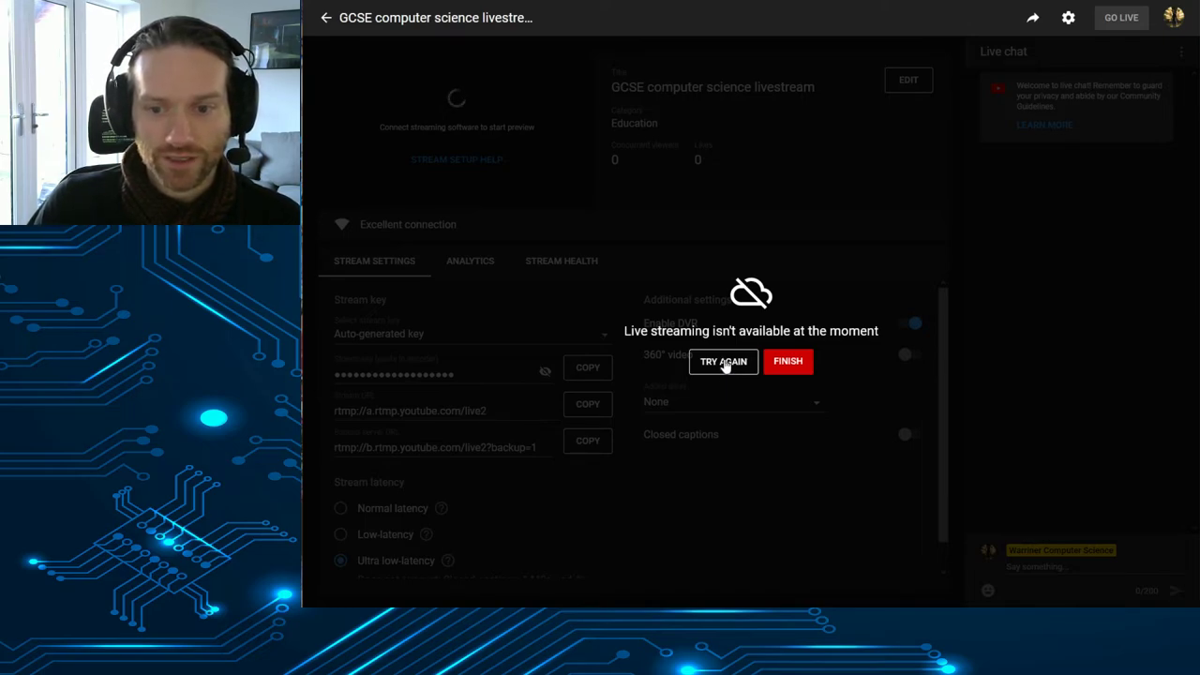
click(723, 363)
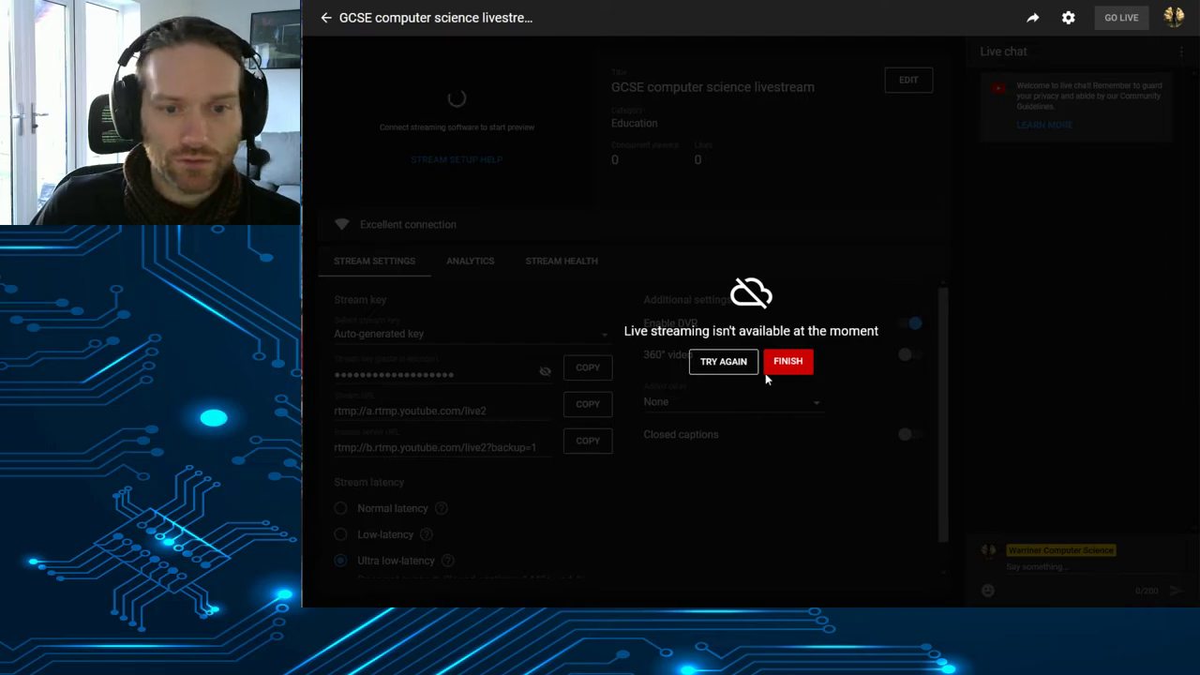
click(795, 365)
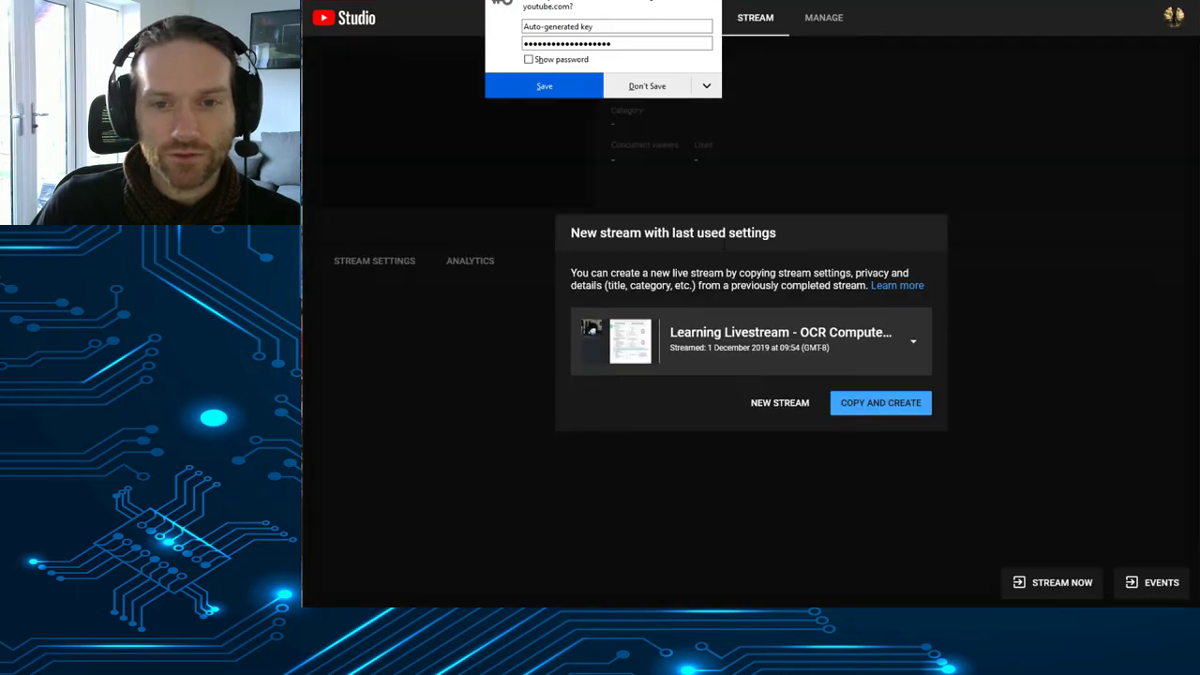
click(1100, 115)
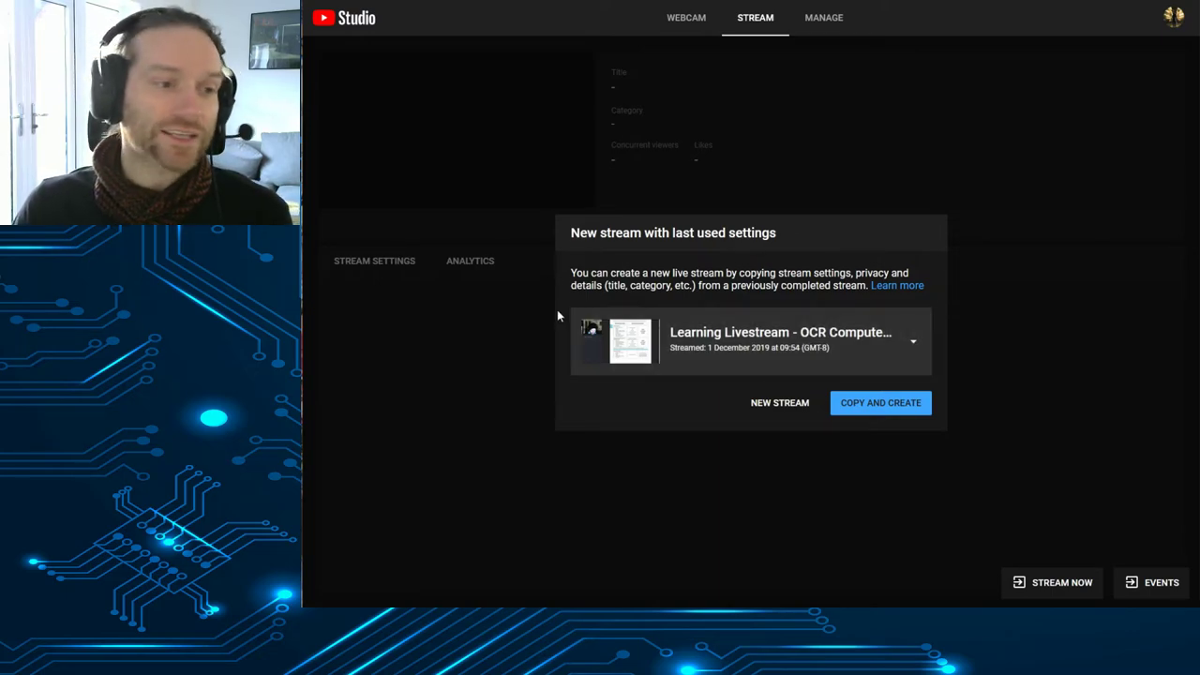
Step: Move the OBS Studio window out of the way and return to YouTube Studio
key(alt+Tab)
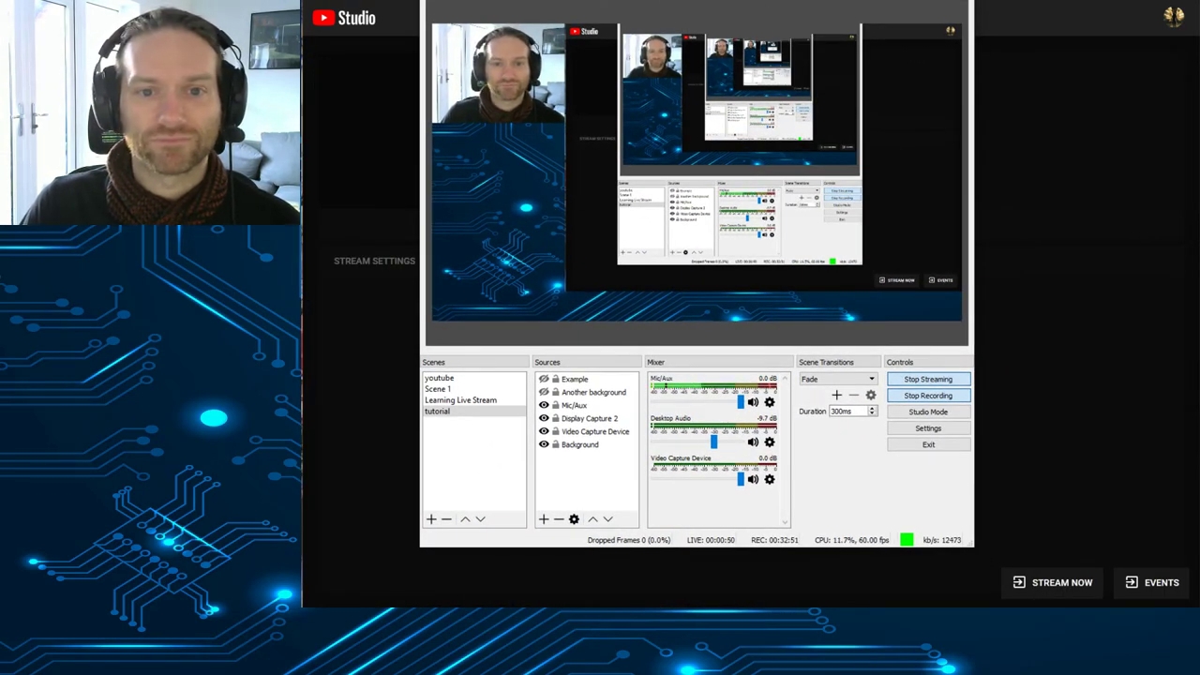
drag(701, 0, 403, 33)
key(alt+Tab)
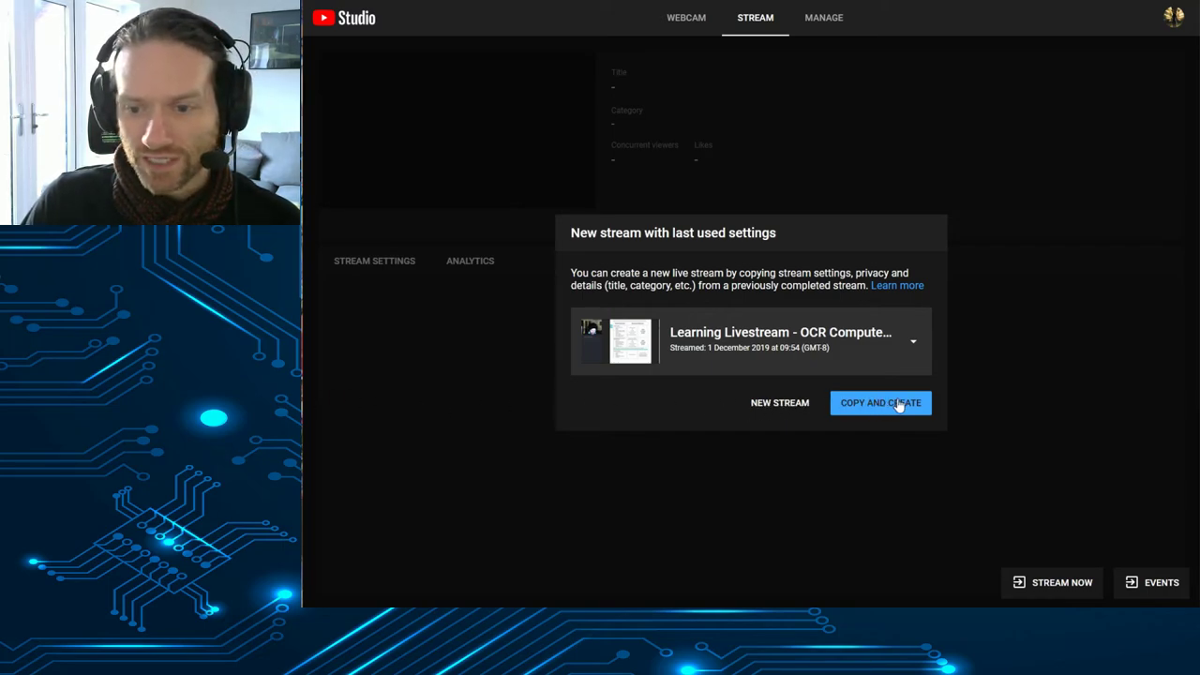
Step: Start a new stream without copying earlier settings, title it "asd;lkjsdfkl" and set its visibility to Private
click(778, 401)
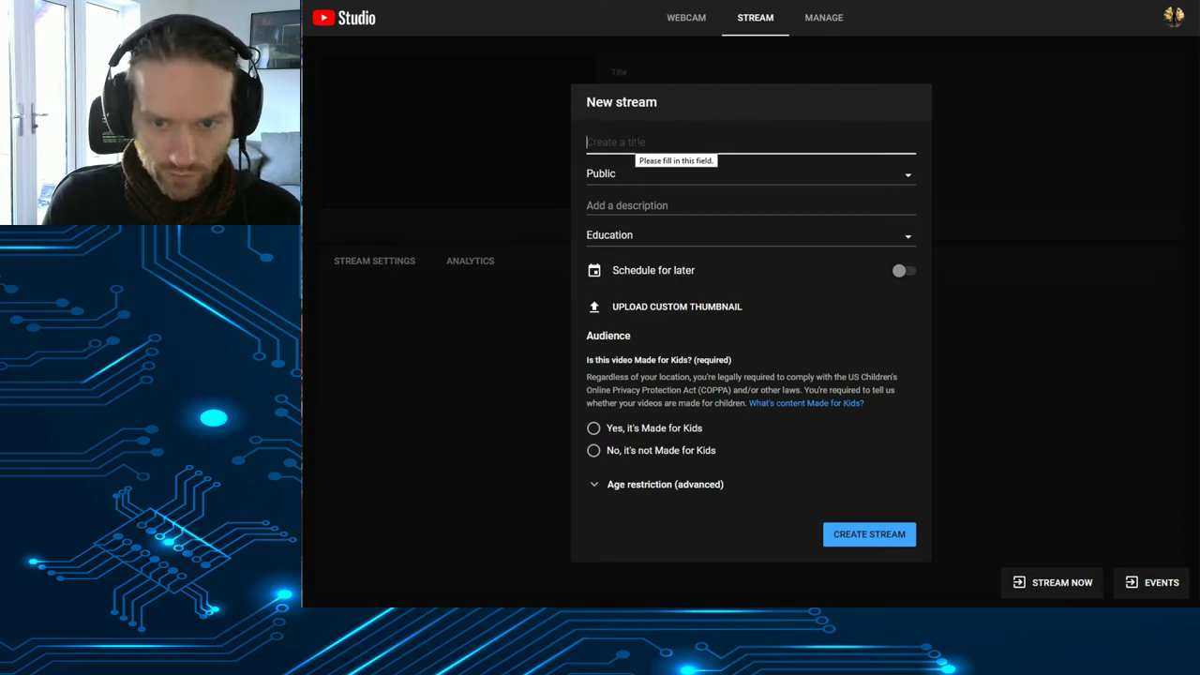
text(asd;lkjsdfkl)
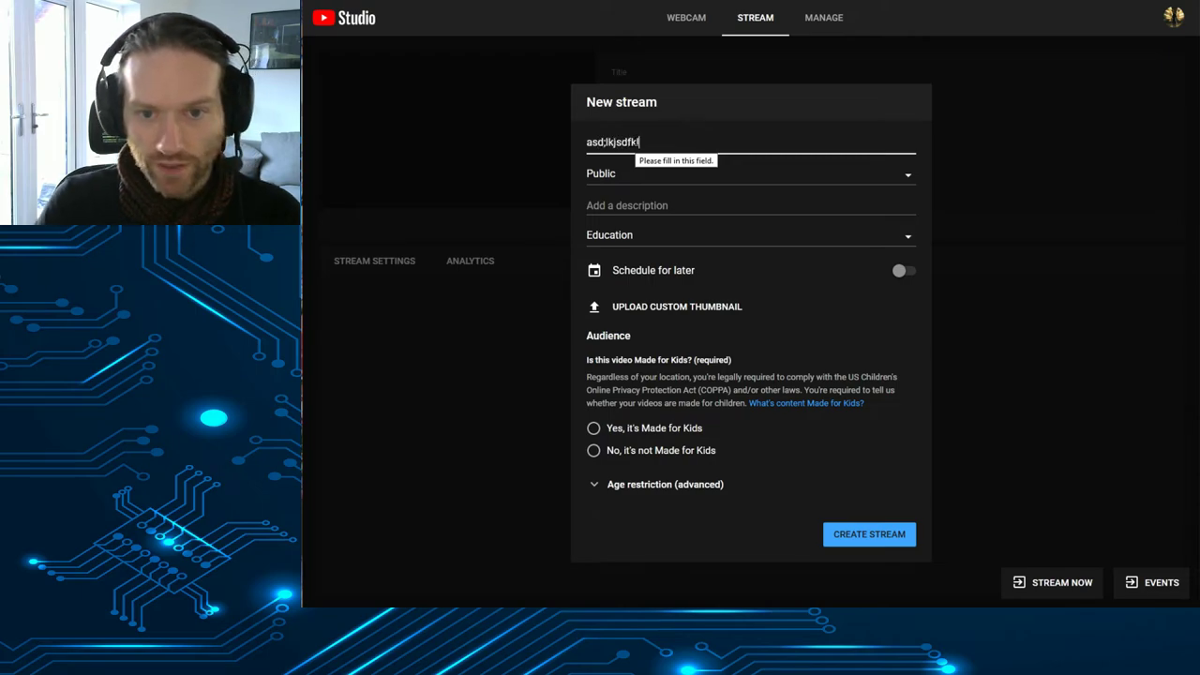
click(581, 178)
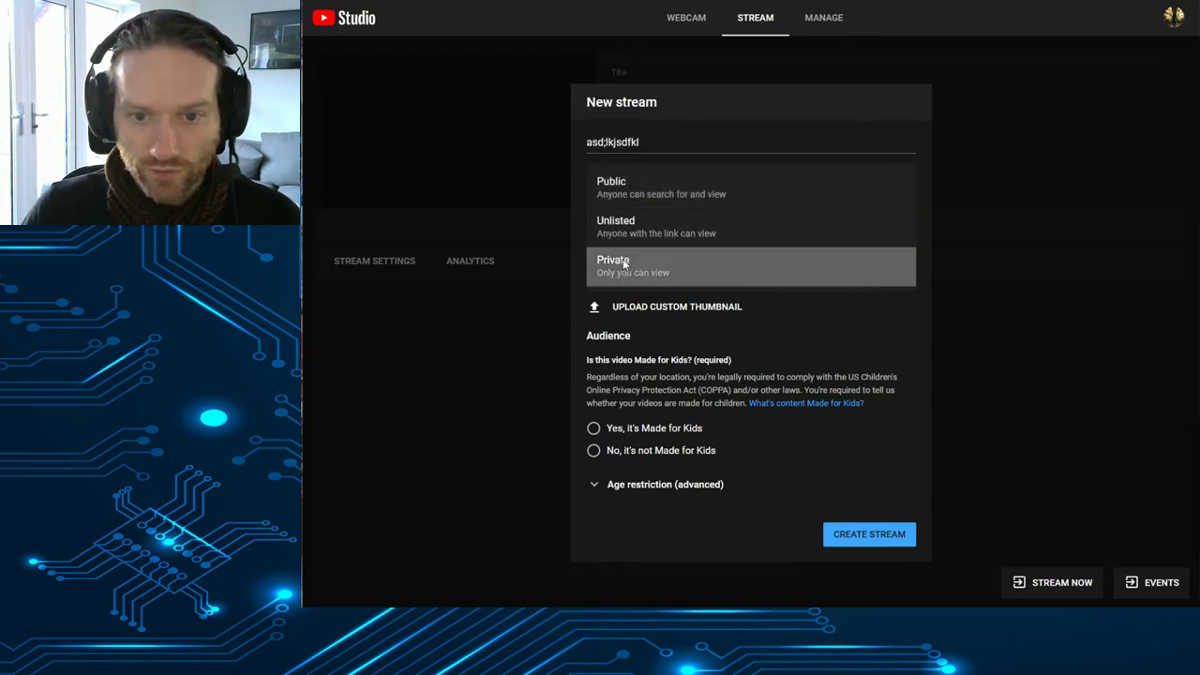
click(655, 255)
Step: Enter the description "asdfasdf", mark the stream as not made for kids, and create it
click(752, 206)
text(asdfasdf)
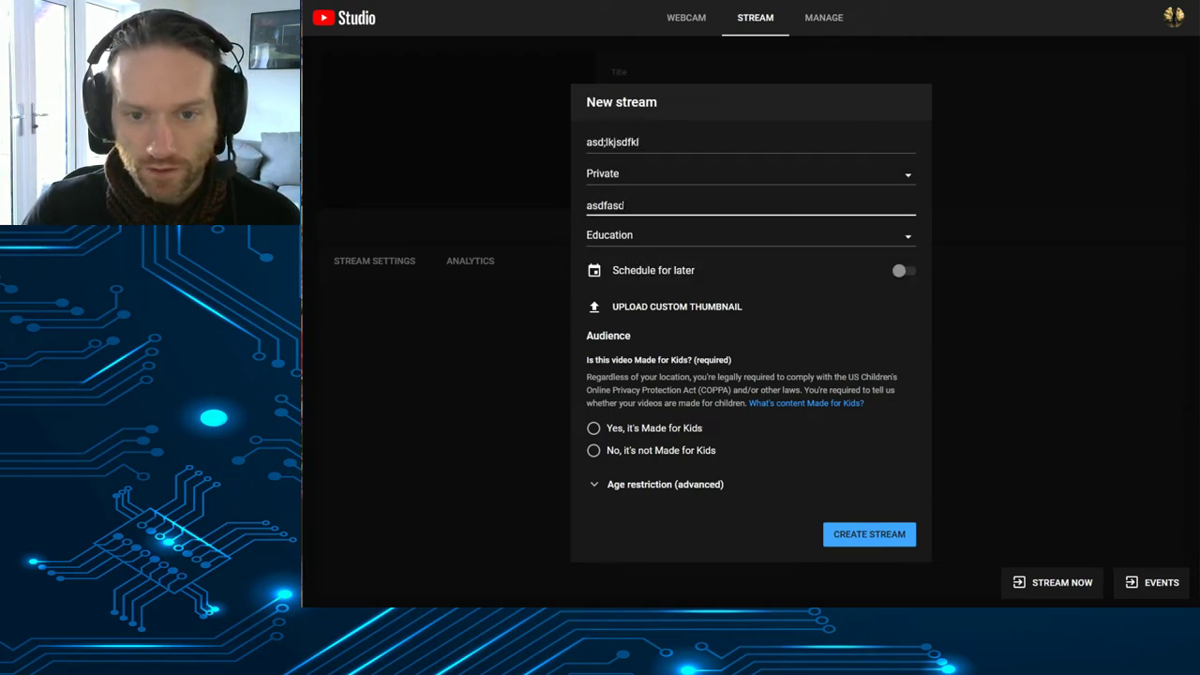
click(663, 452)
click(871, 535)
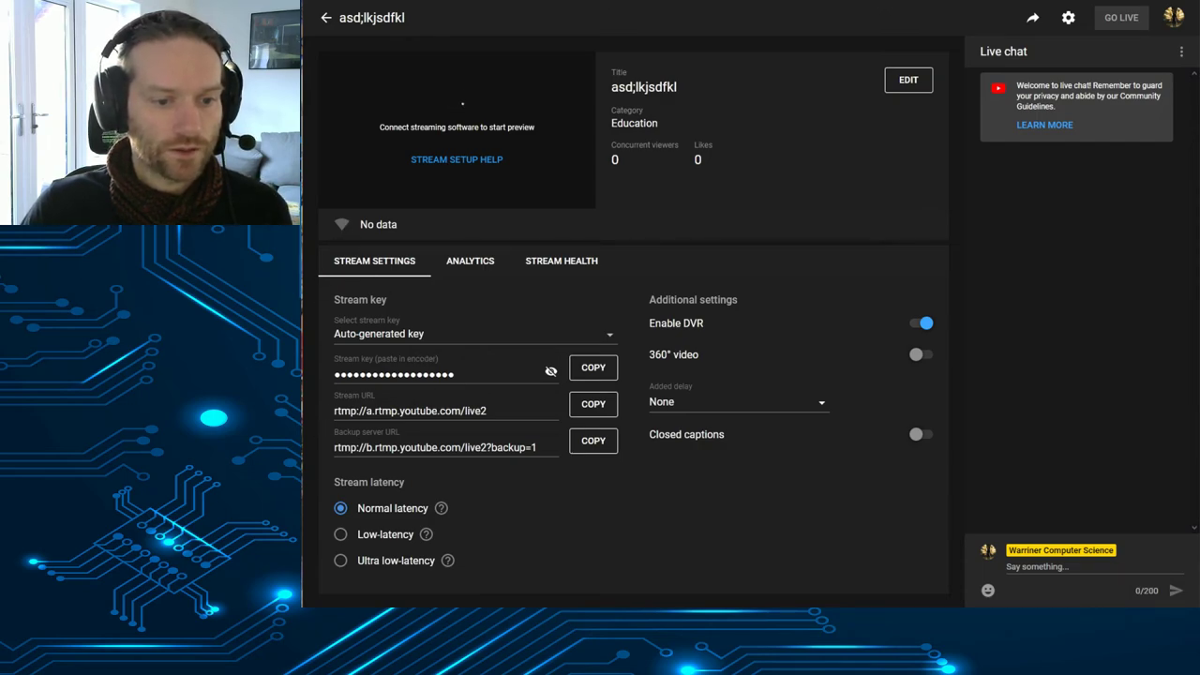
Step: Copy the new stream's auto-generated key and paste it as the stream key in OBS Studio's settings
click(593, 371)
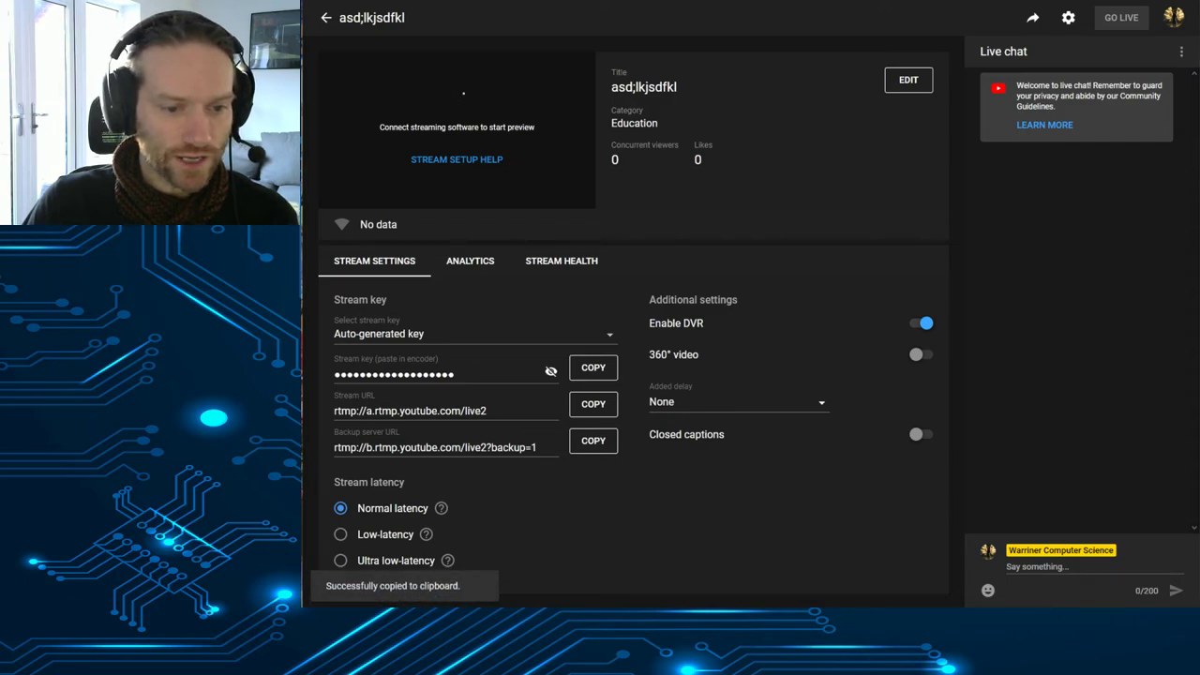
key(alt+Tab)
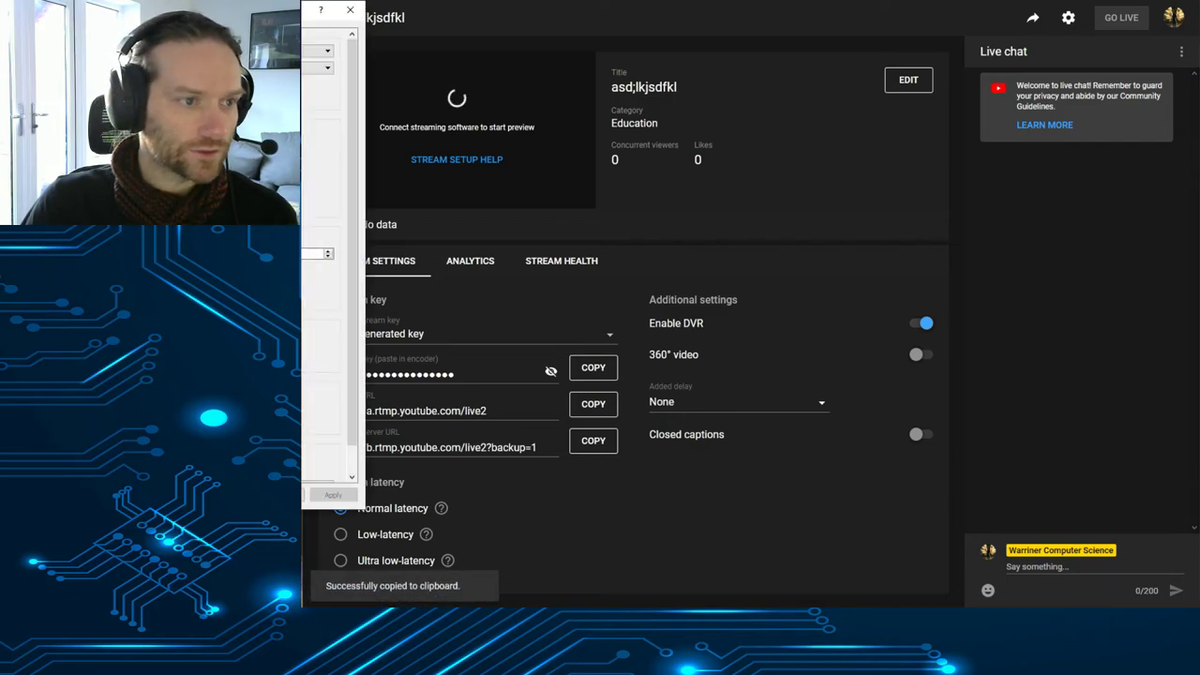
key(ctrl+v)
click(401, 186)
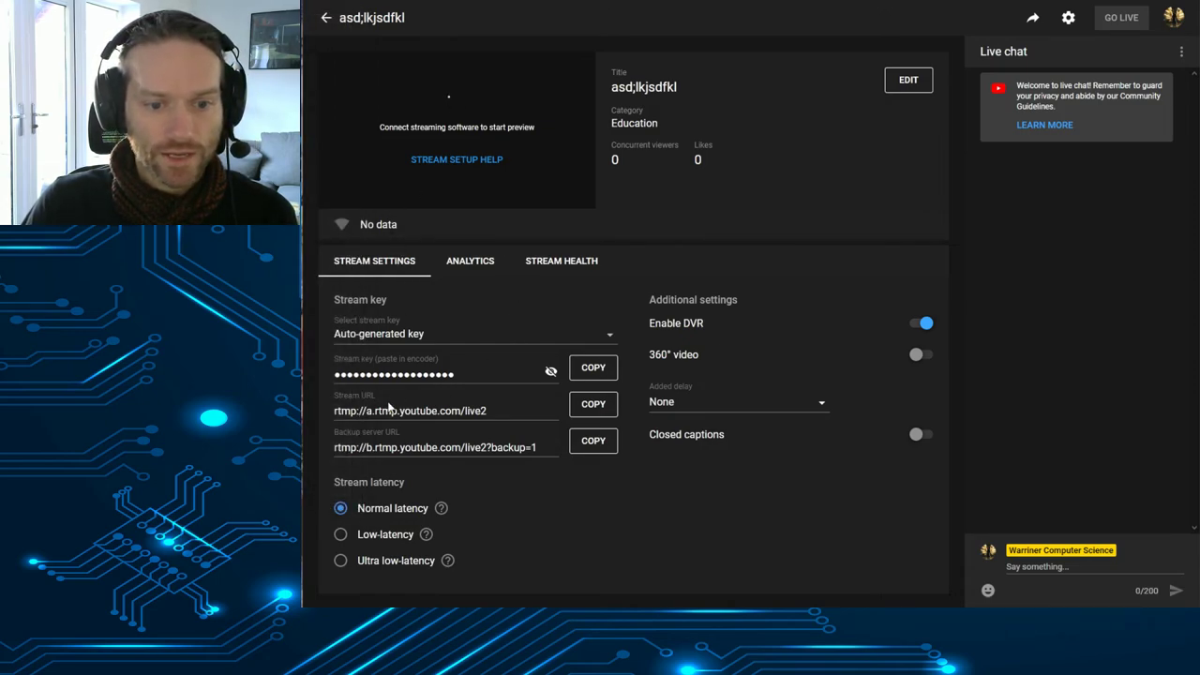
Step: Set the stream latency to Ultra low-latency and take the YouTube stream live once its preview is ready
click(366, 561)
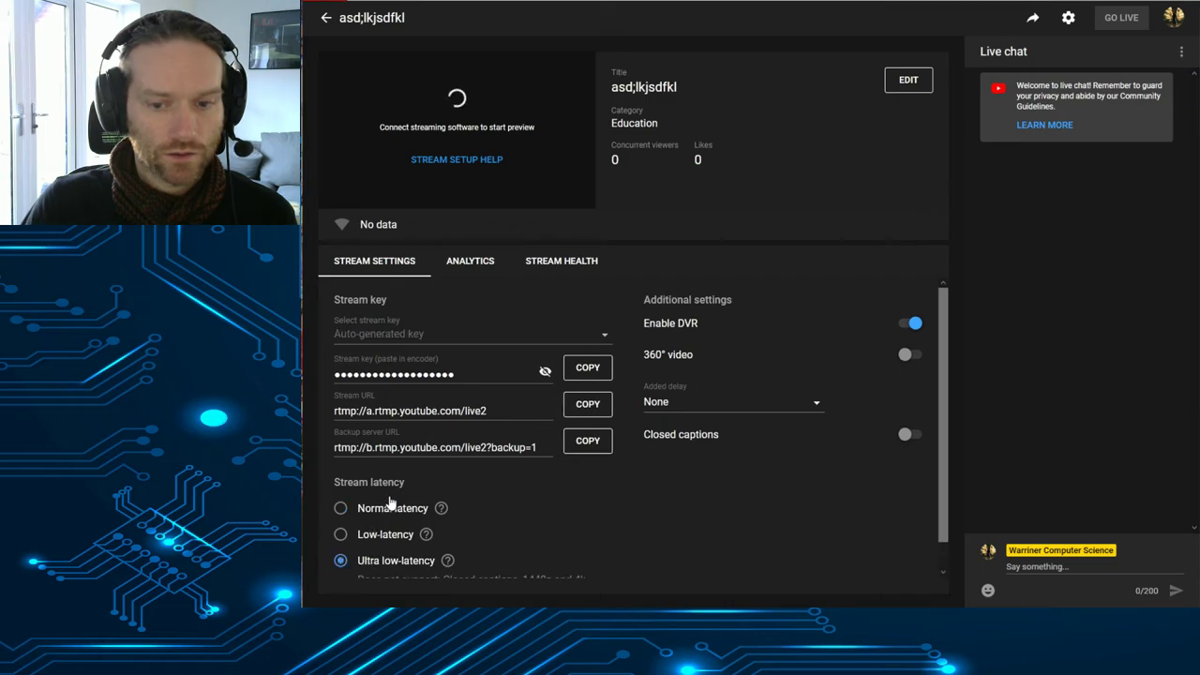
scroll(488, 497, down, 1)
scroll(509, 520, up, 1)
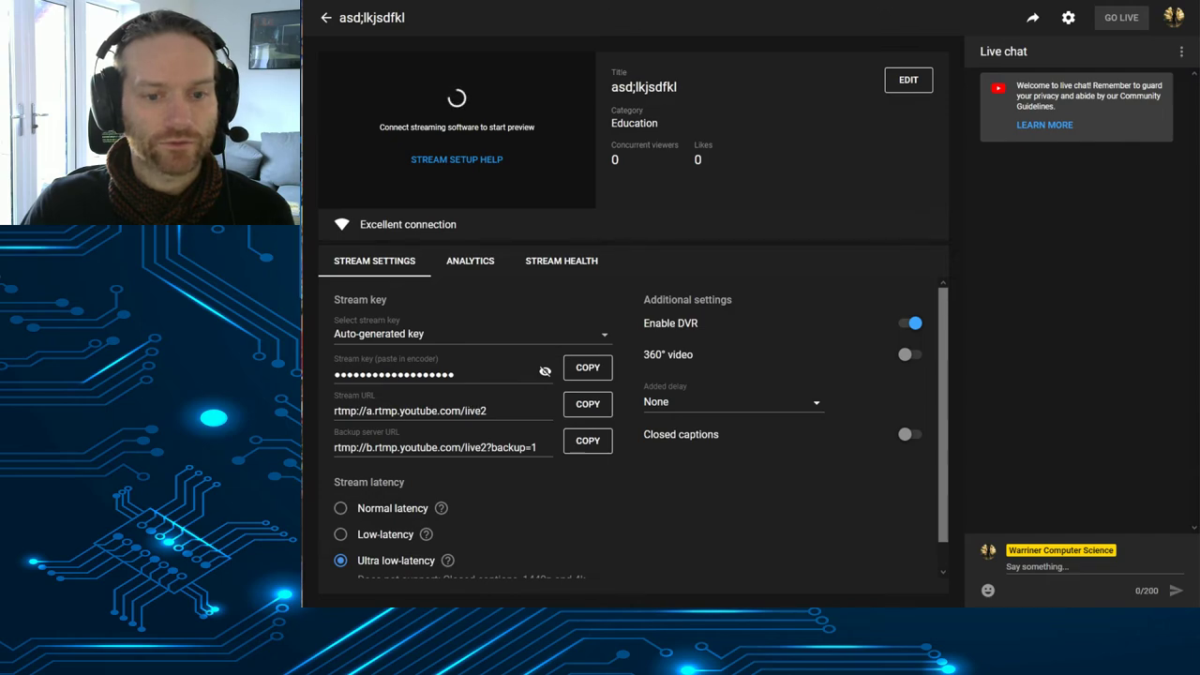
triple_click(479, 410)
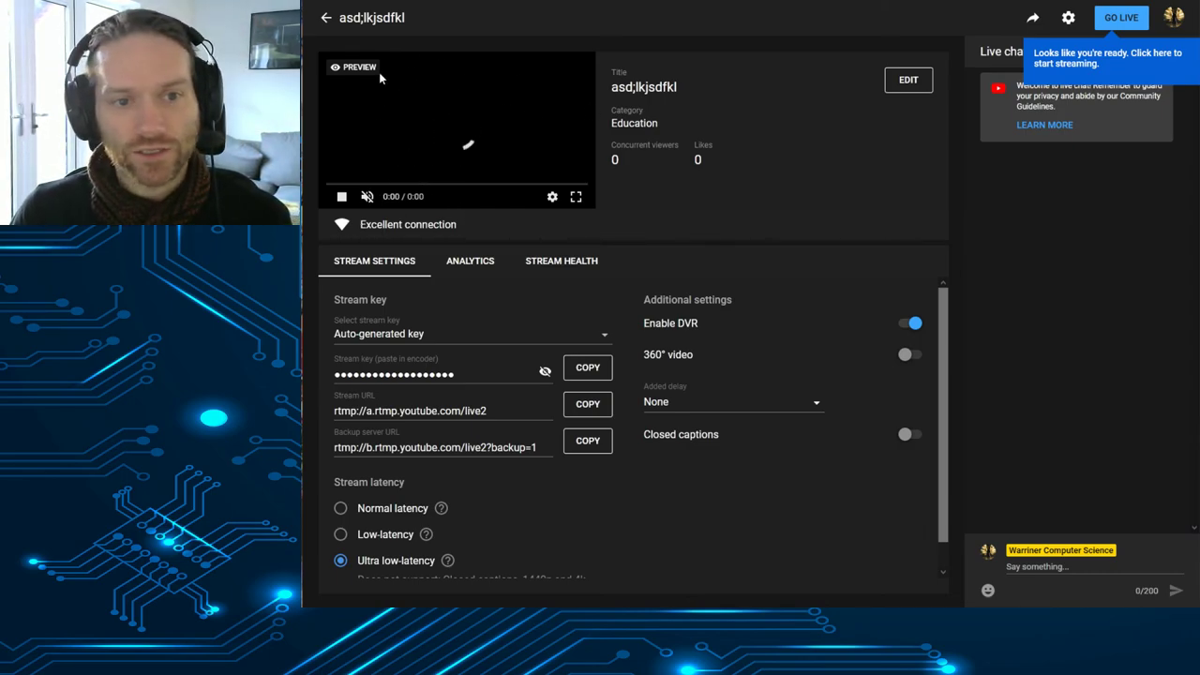
click(1122, 17)
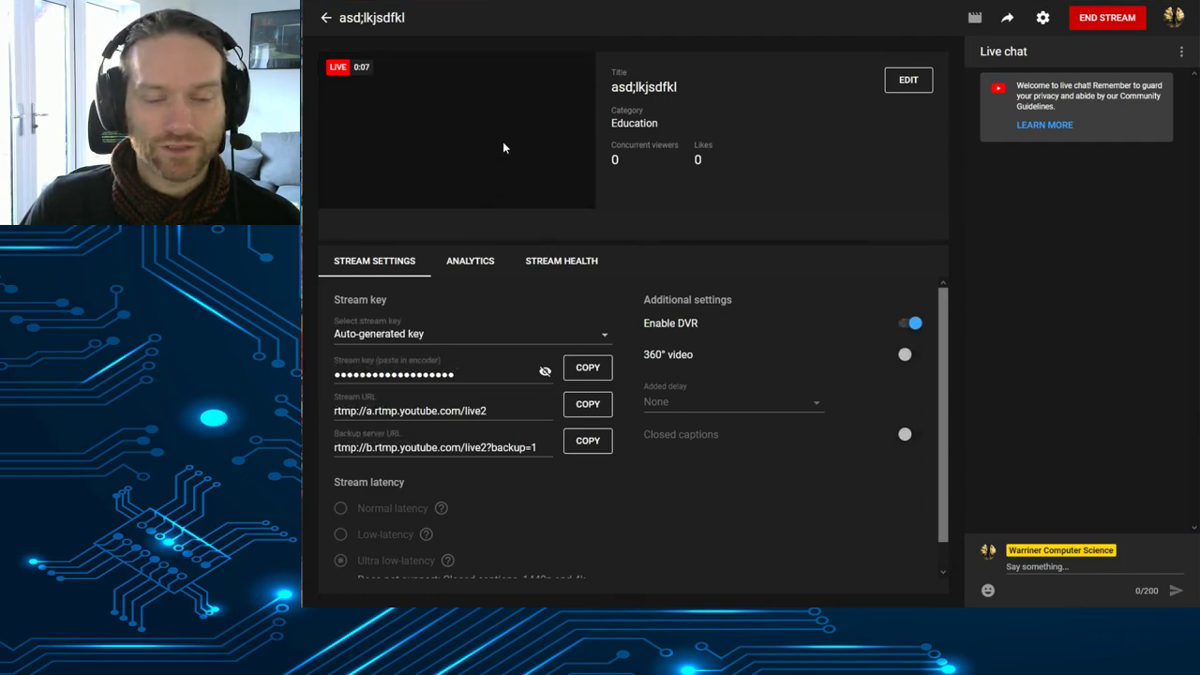
Step: Copy the stream URL rtmp://a.rtmp.youtube.com/live2, look it up in the browser and open the matching YouTube result
click(586, 407)
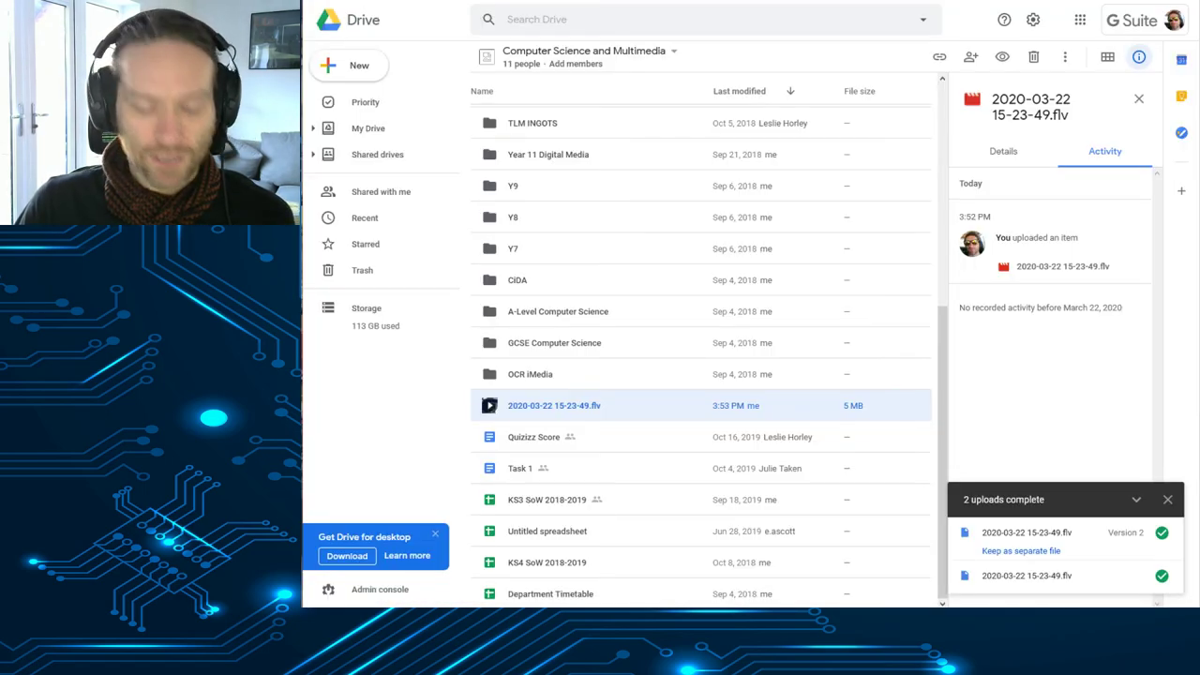
key(ctrl+l)
key(ctrl+v)
key(Return)
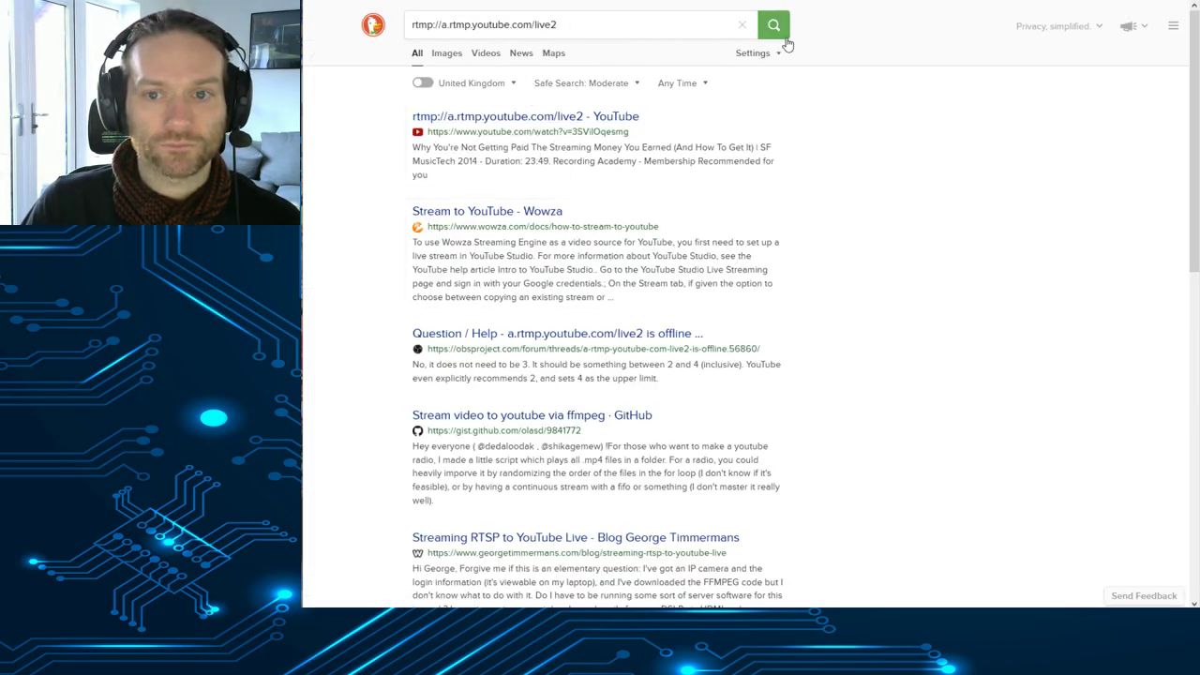
click(560, 121)
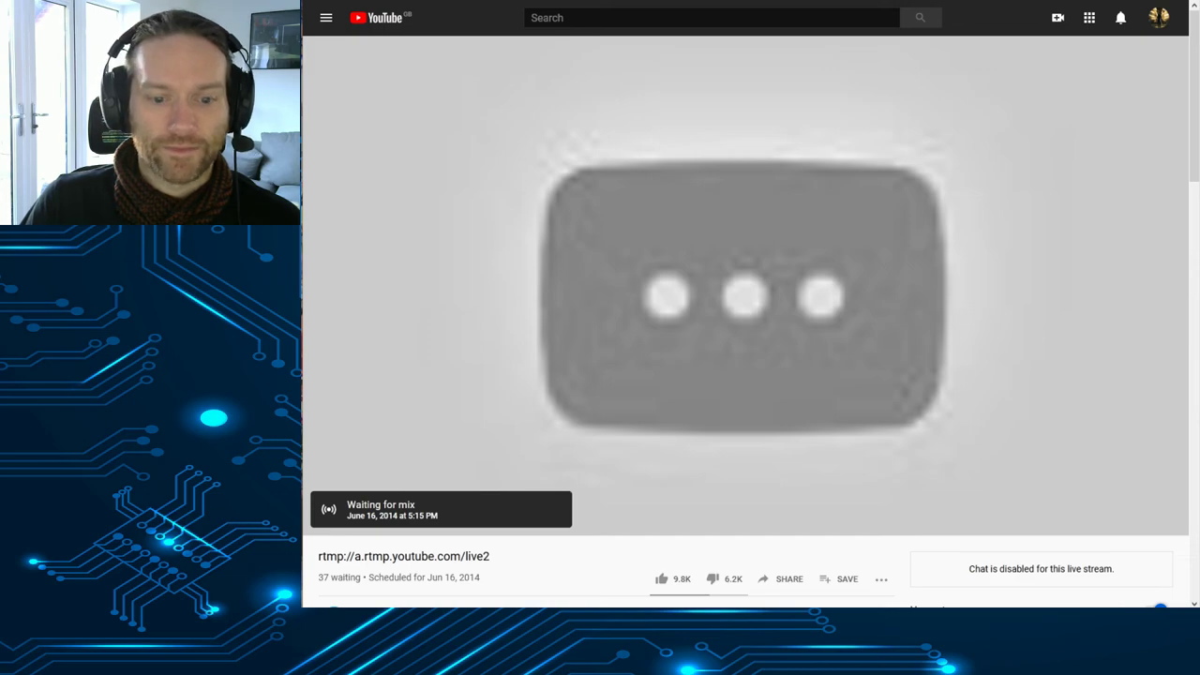
Step: Look over the YouTube page found for the stream URL, close it and return to the live stream's dashboard
key(ctrl+w)
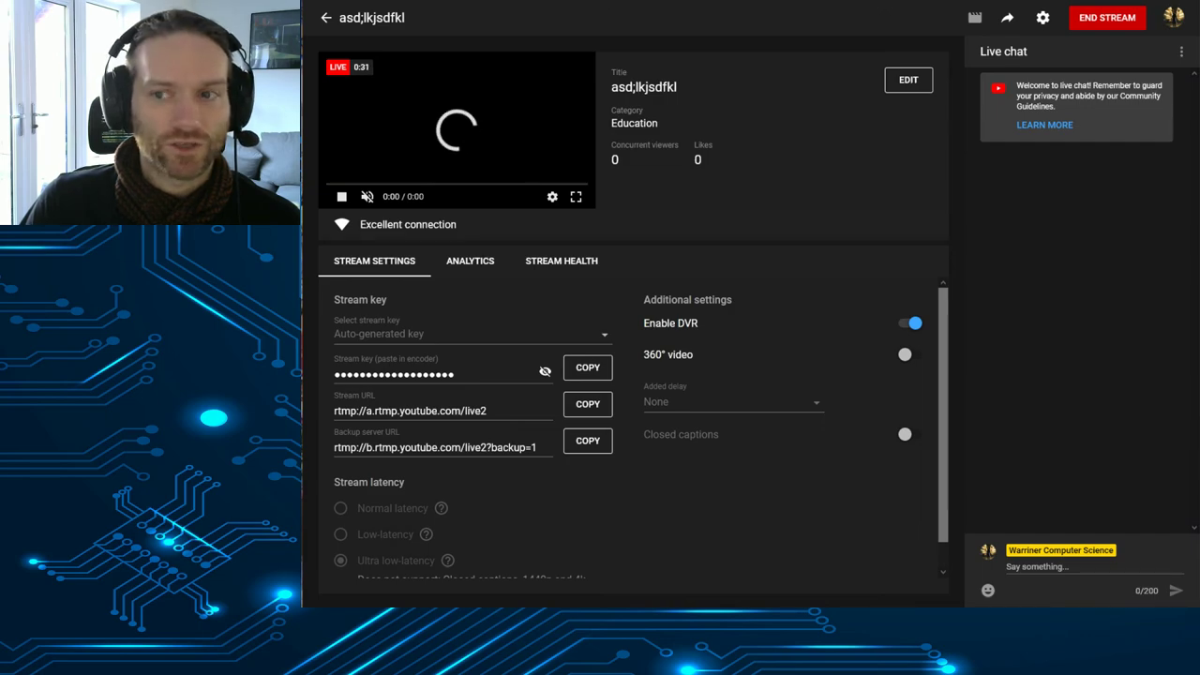
key(ctrl+w)
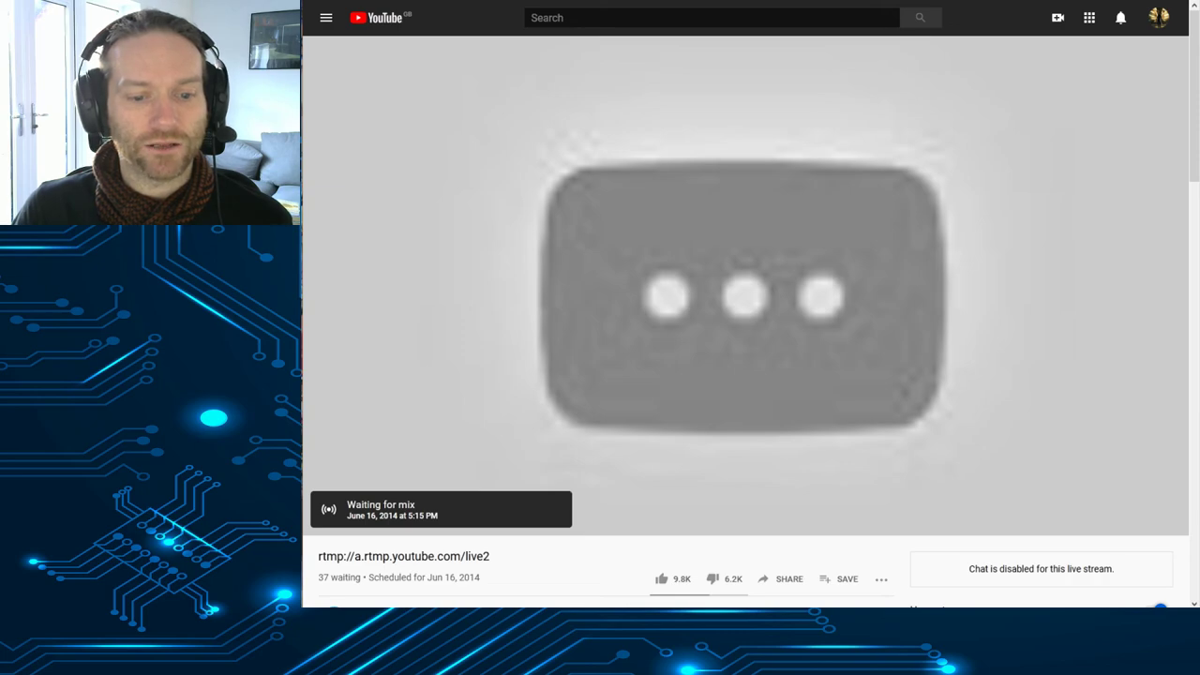
scroll(591, 356, down, 3)
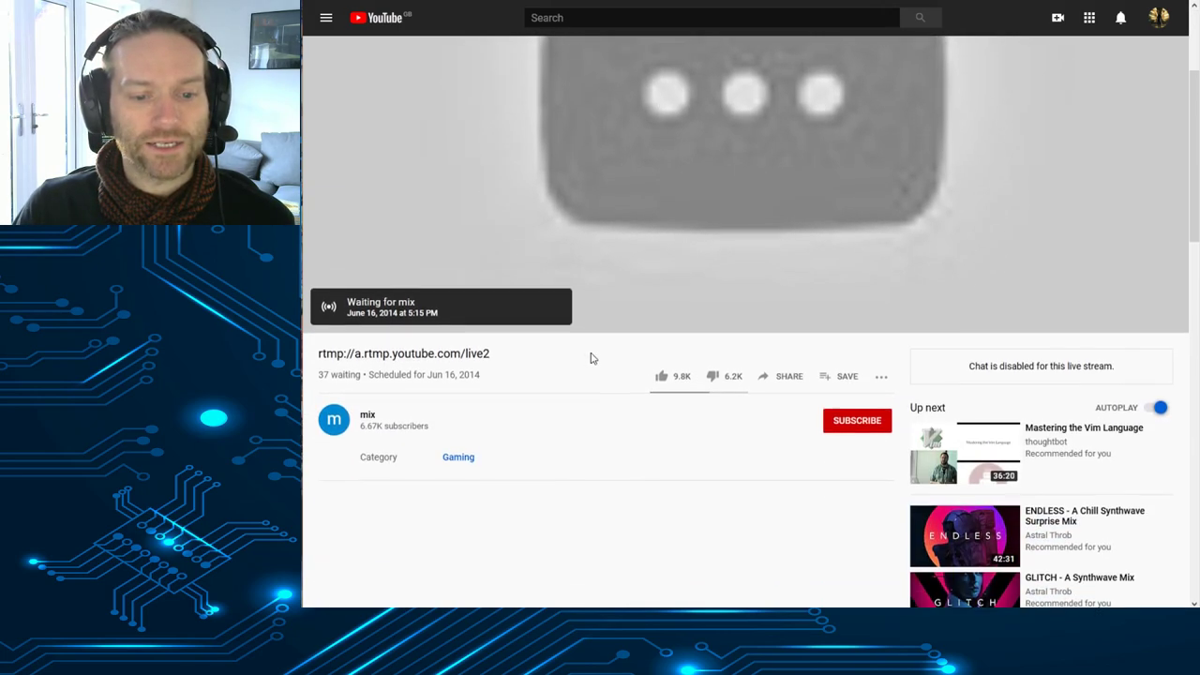
scroll(591, 359, up, 3)
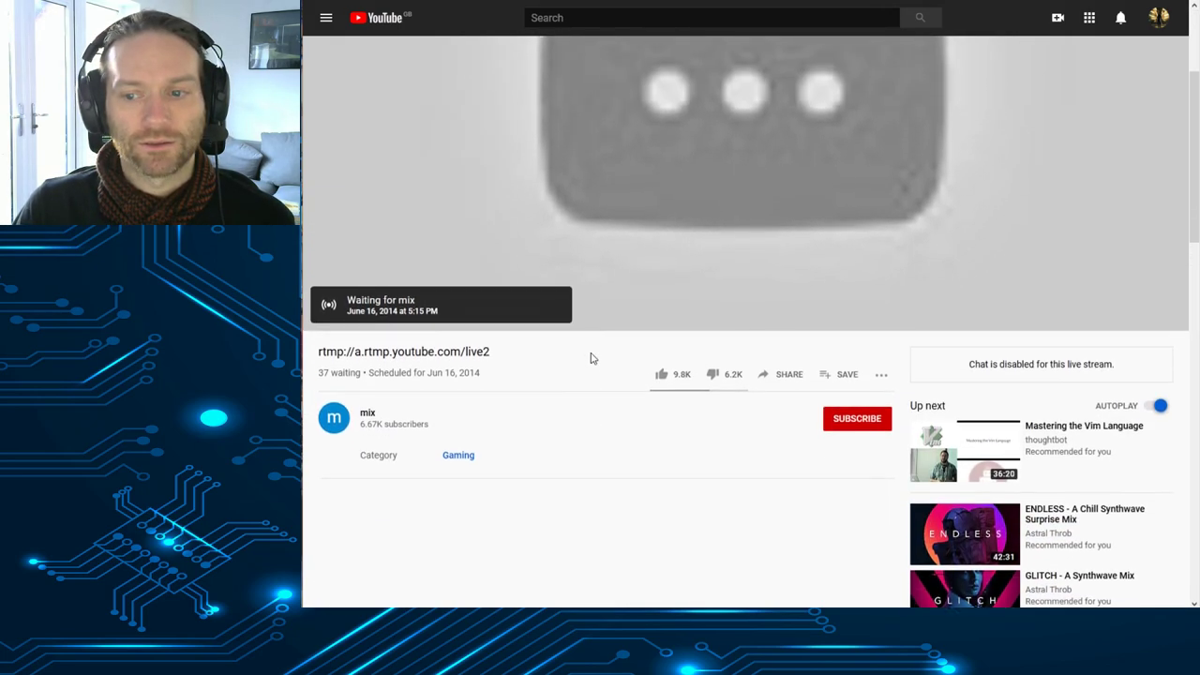
key(ctrl+w)
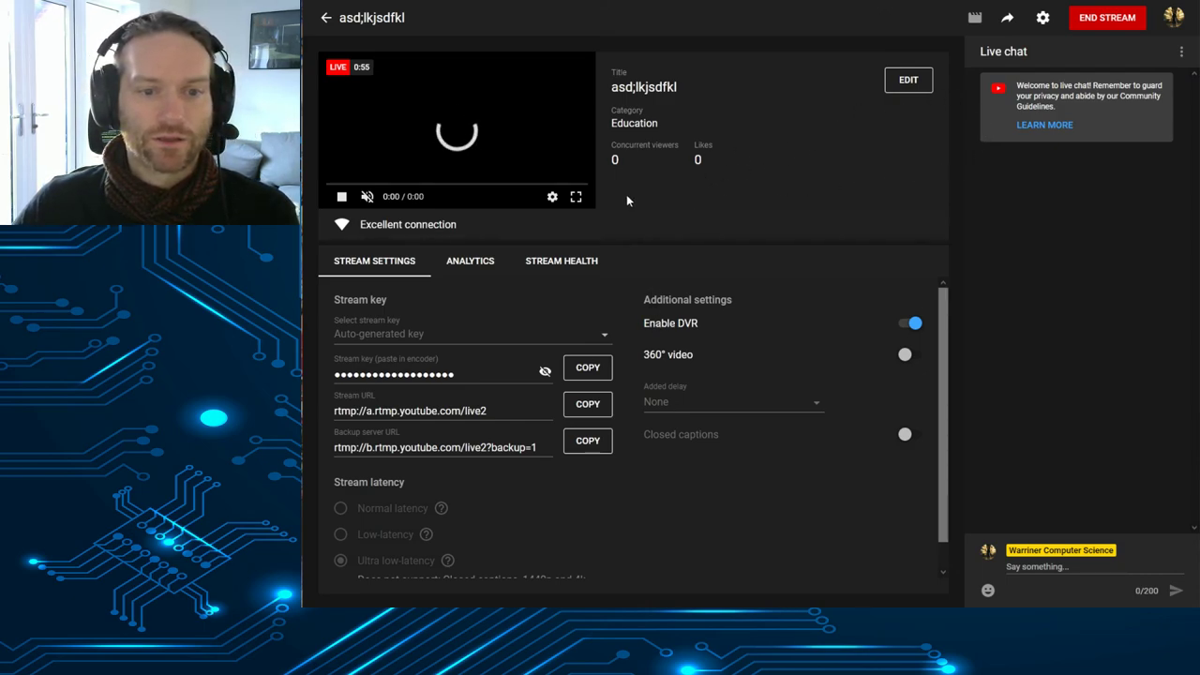
Step: End the YouTube live stream and bring the OBS Studio window back into view
click(1105, 19)
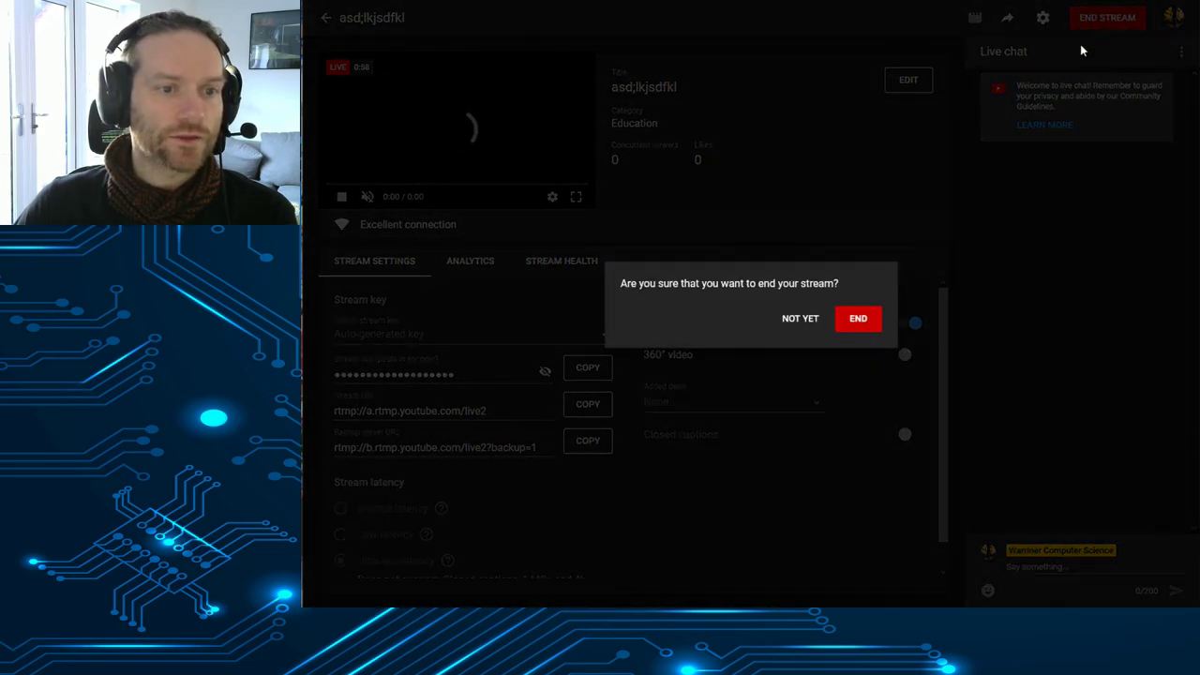
click(856, 320)
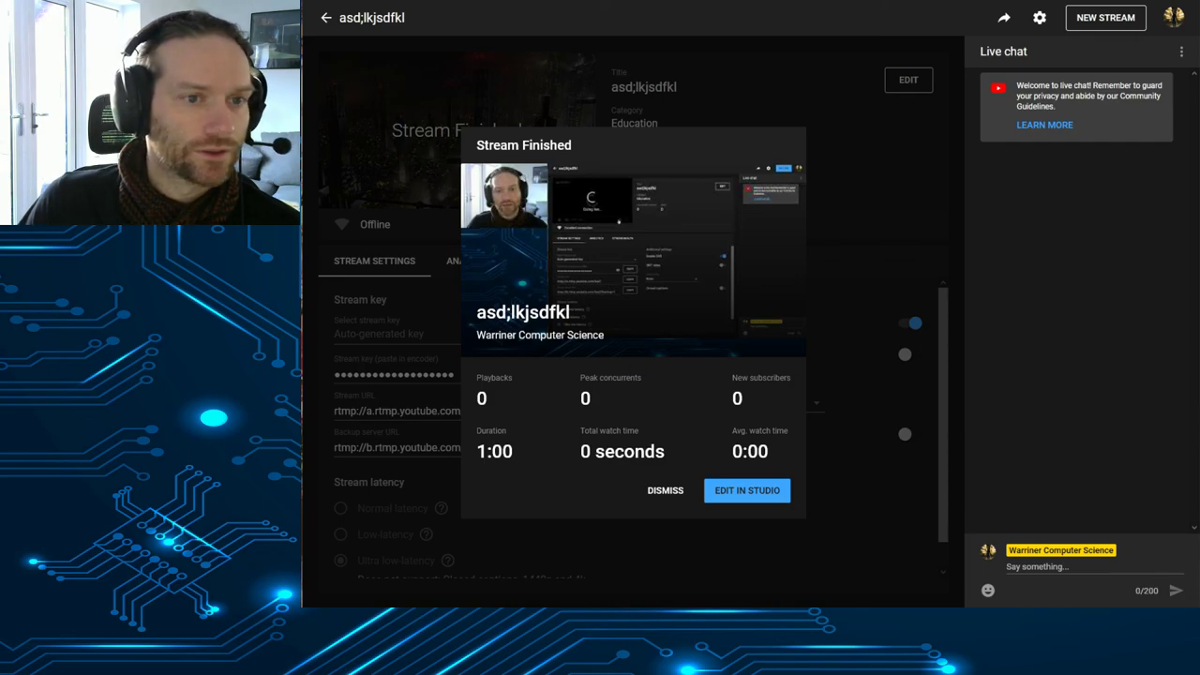
drag(302, 19, 681, 3)
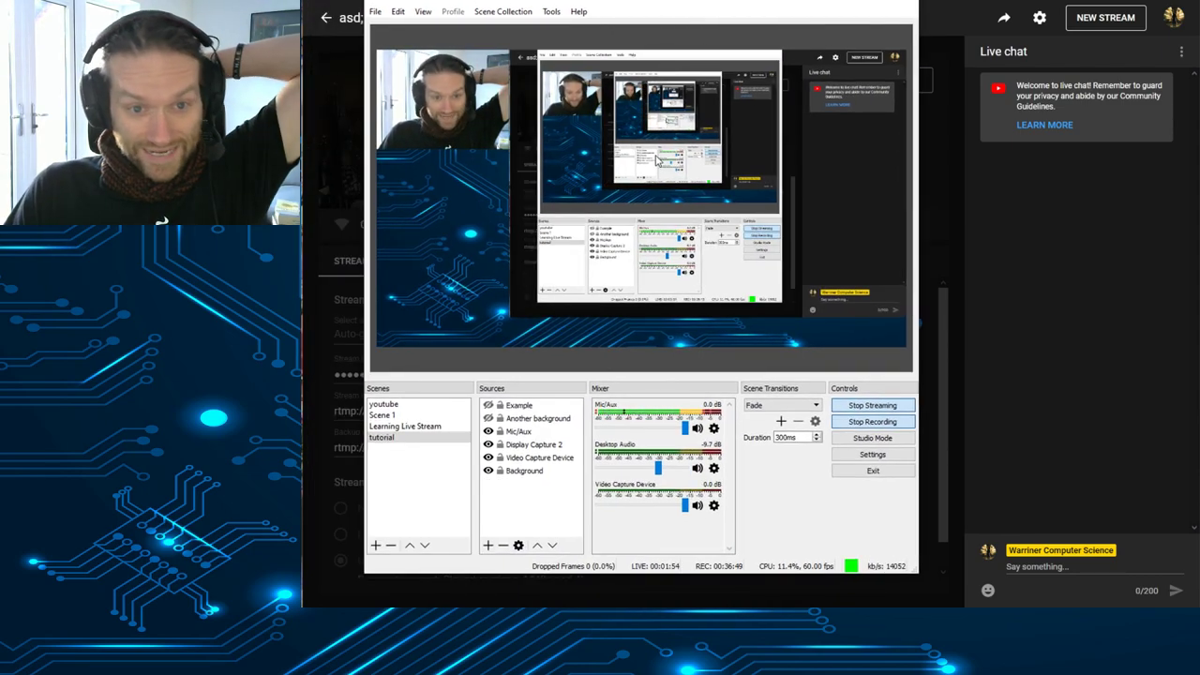